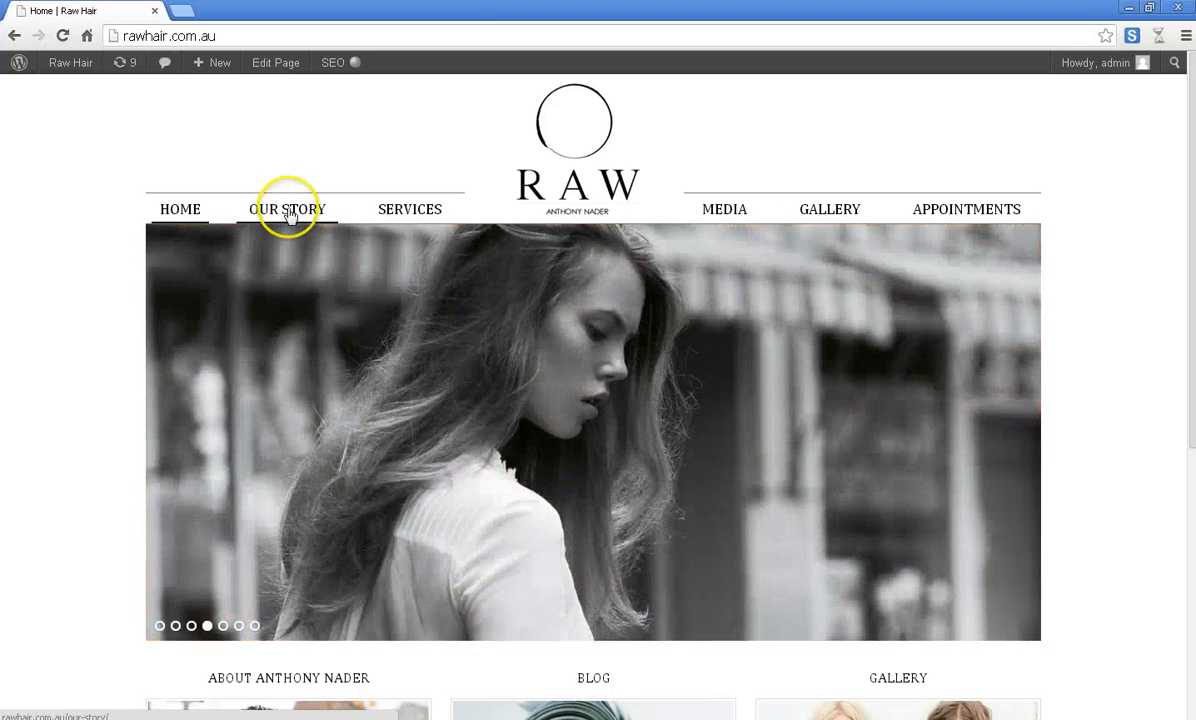
# View the Raw Hair site's Our Story and Gallery pages and return to the home page to look at its image slider.
pyautogui.click(287, 216)
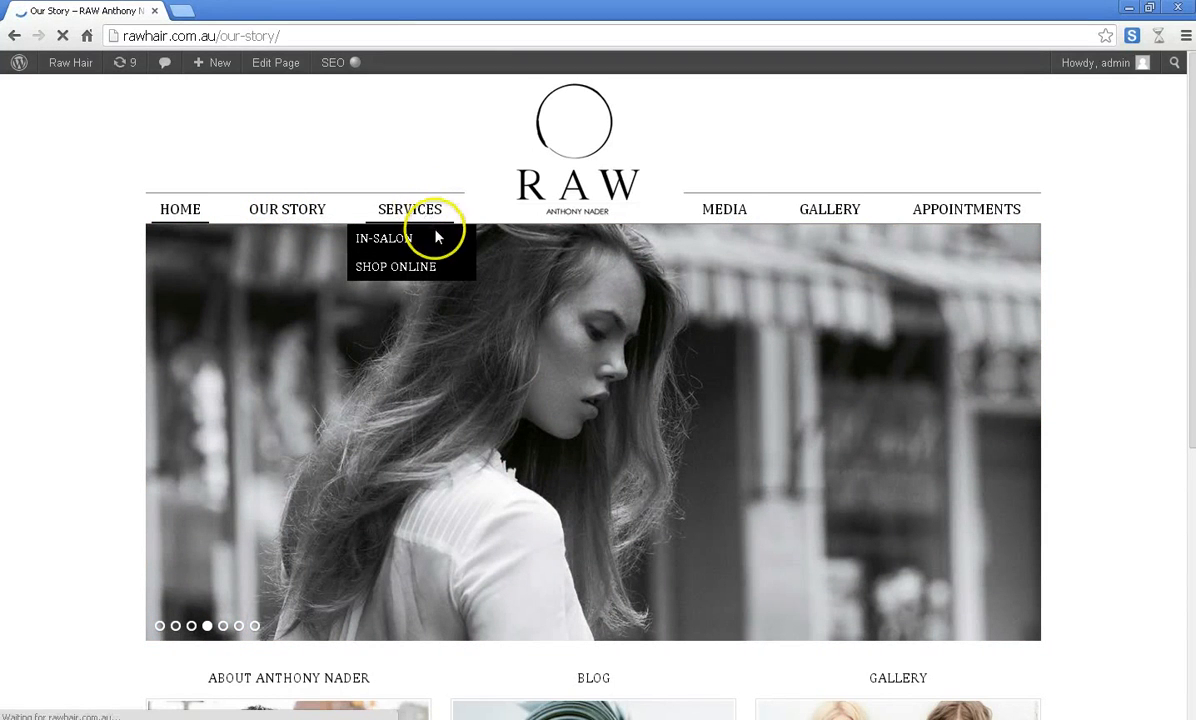
pyautogui.moveTo(835, 213)
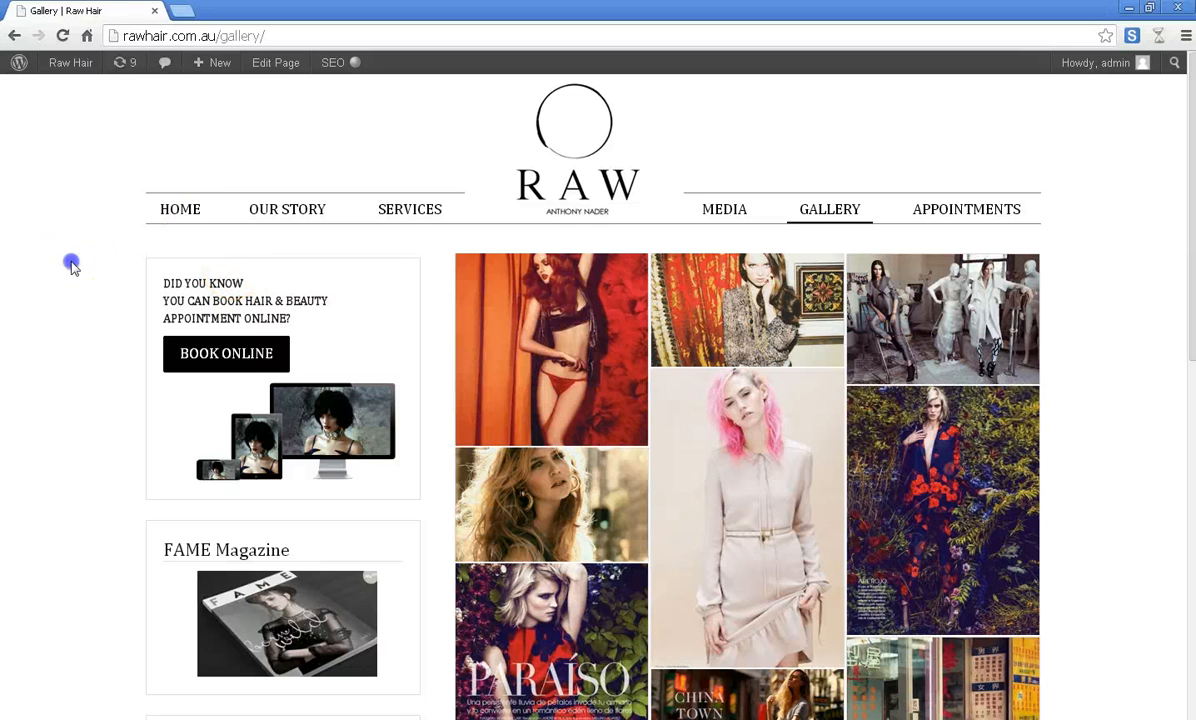
pyautogui.click(194, 211)
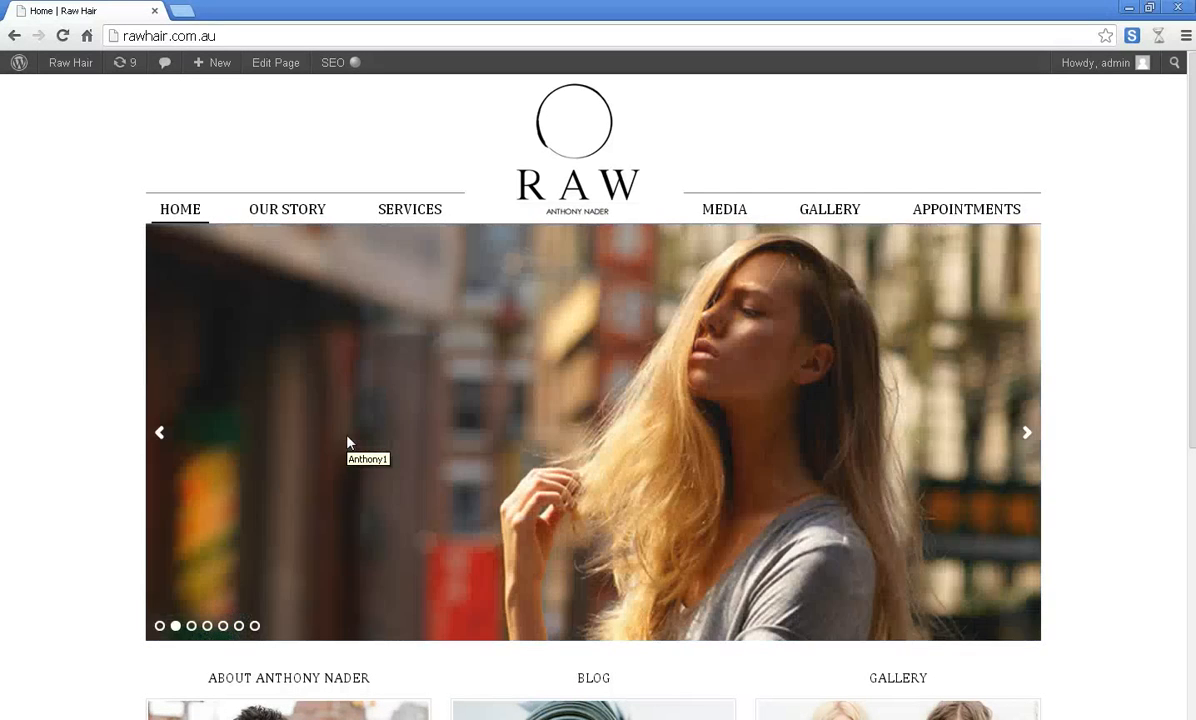
pyautogui.scroll(-2, 350, 450)
pyautogui.scroll(2, 352, 459)
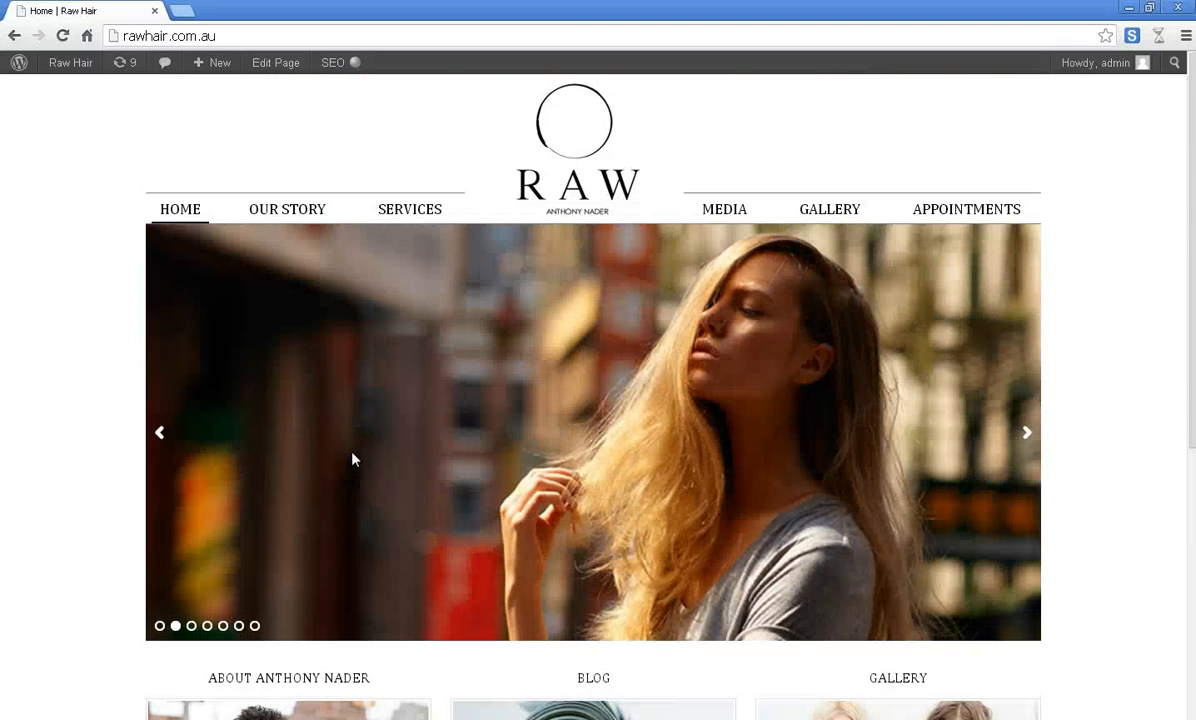
# Open the site's WordPress dashboard at rawhair.com.au/wp-admin.
pyautogui.click(344, 28)
pyautogui.click(344, 28)
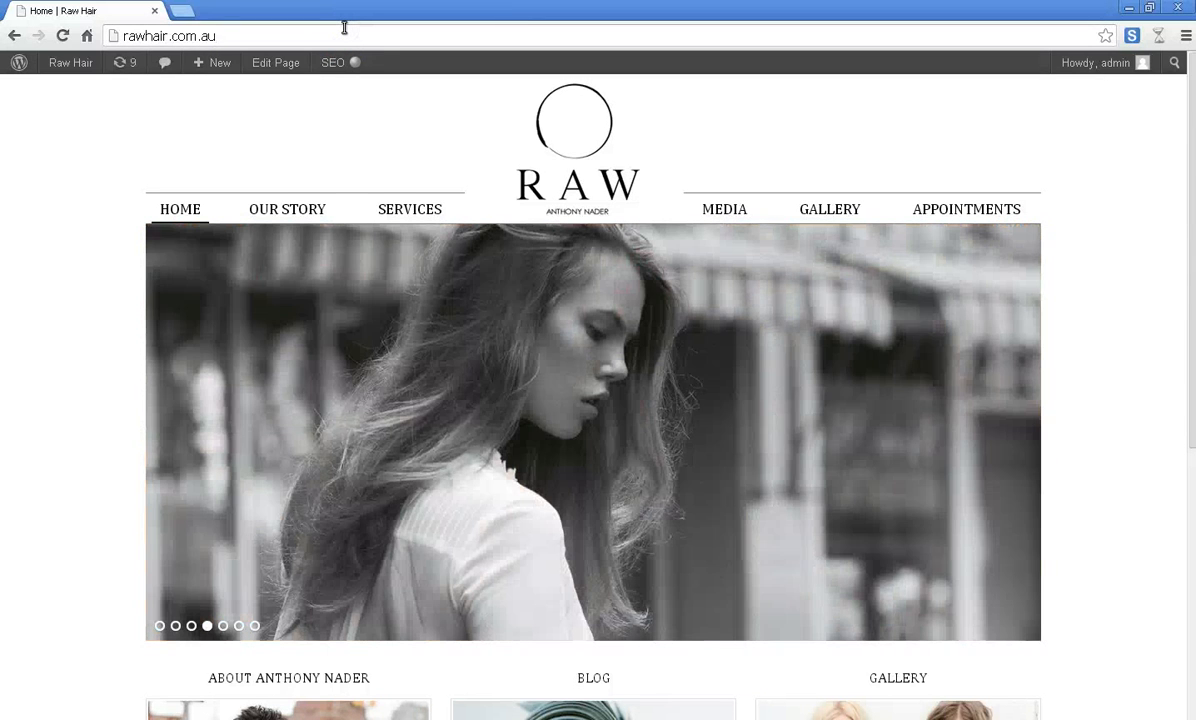
pyautogui.write('/')
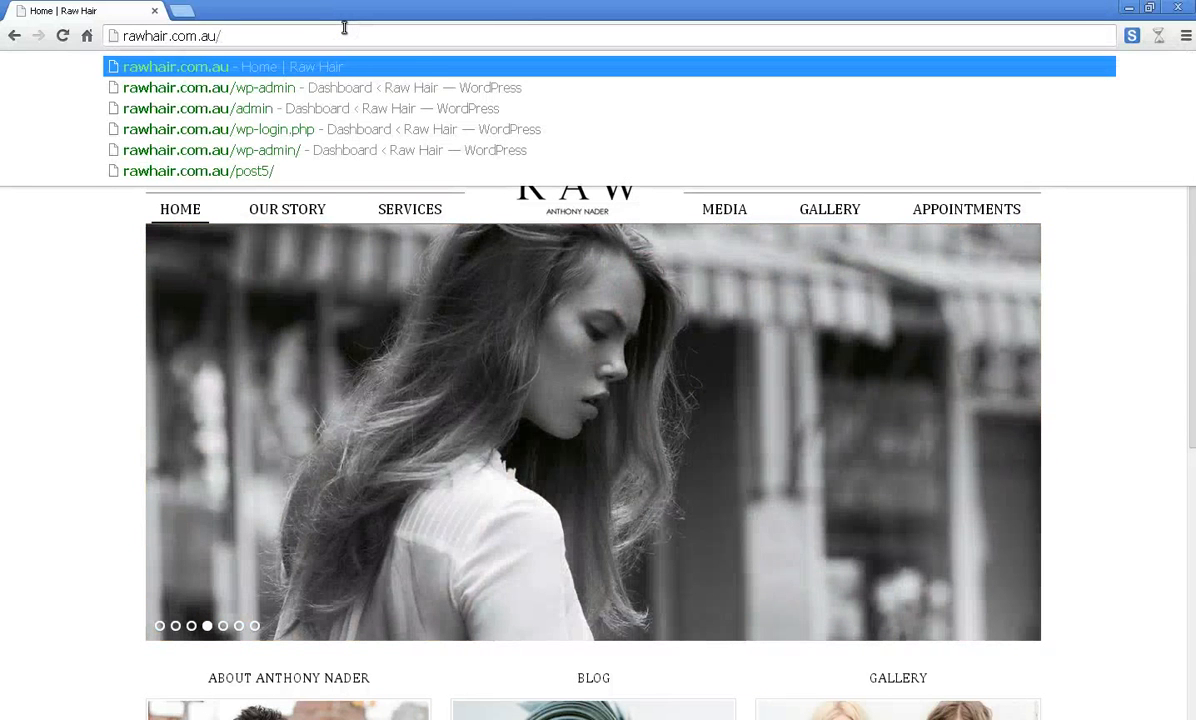
pyautogui.write('wp-a')
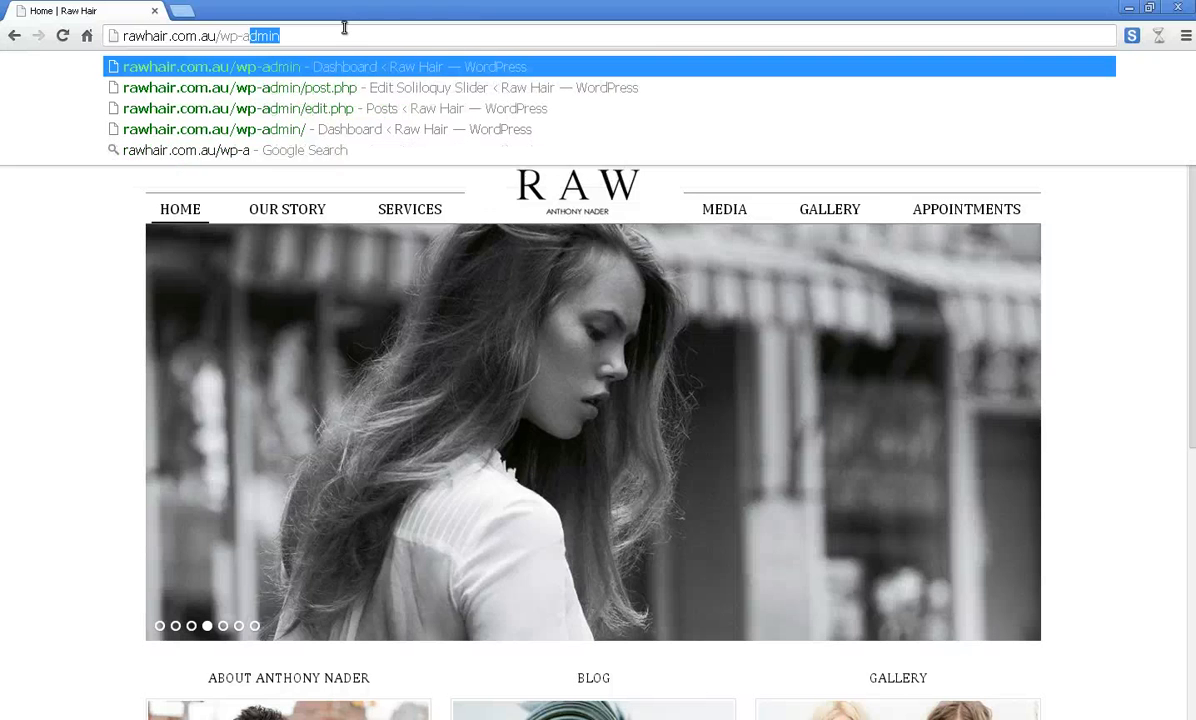
pyautogui.write('dmin')
pyautogui.press('Return')
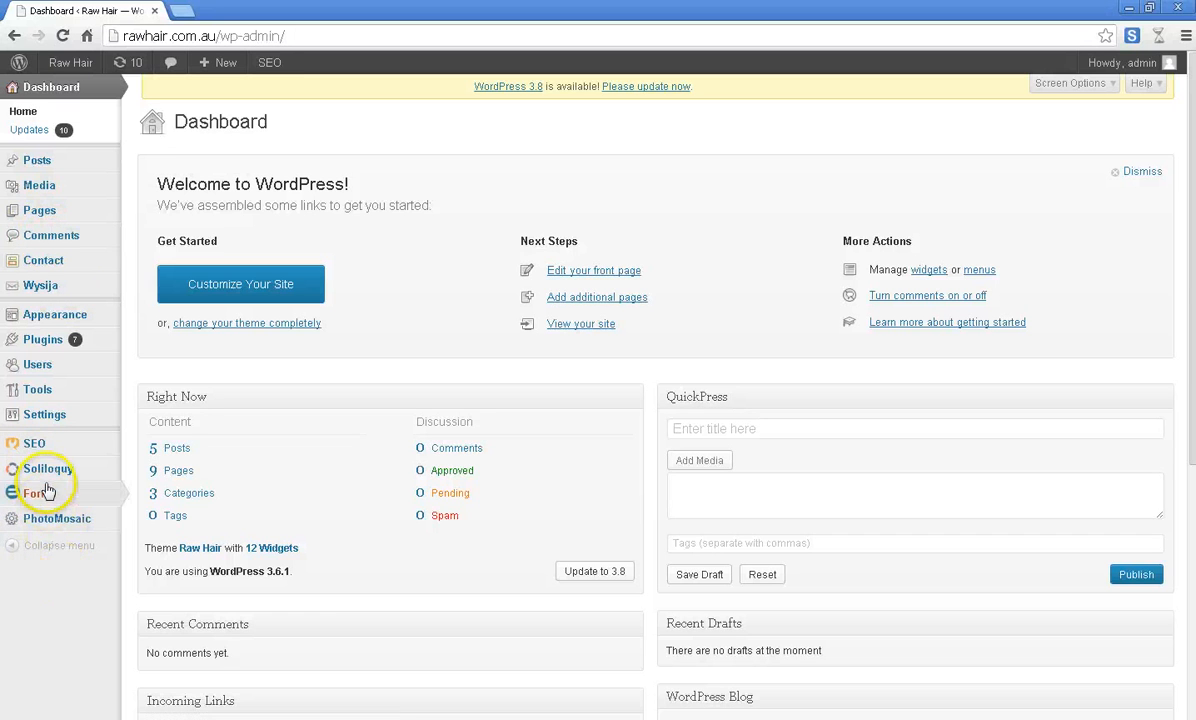
# Open the HomeSlider for editing from the Soliloquy slider list.
pyautogui.moveTo(68, 470)
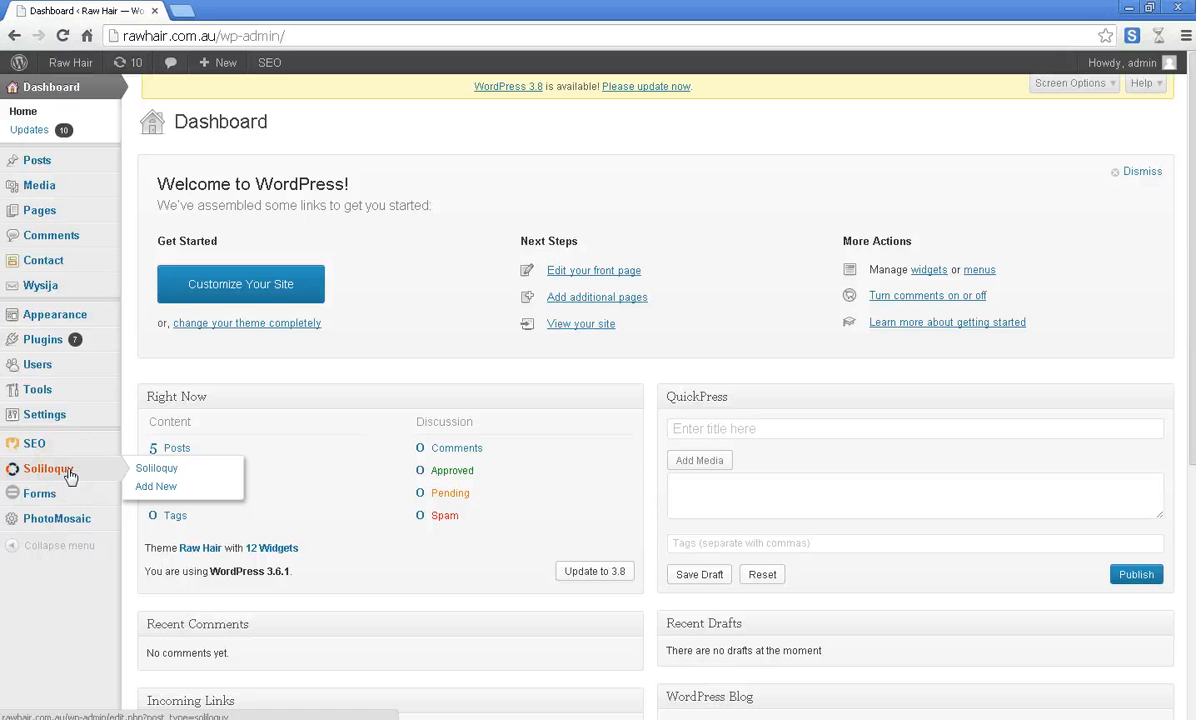
pyautogui.click(68, 471)
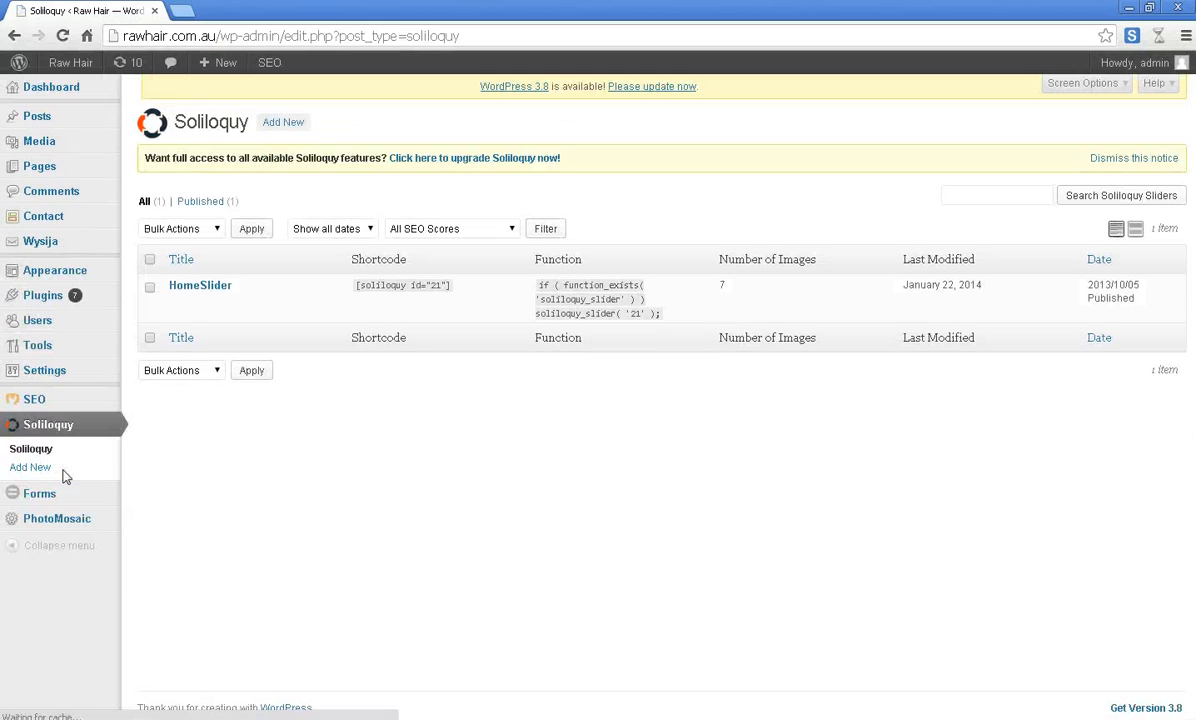
pyautogui.click(375, 490)
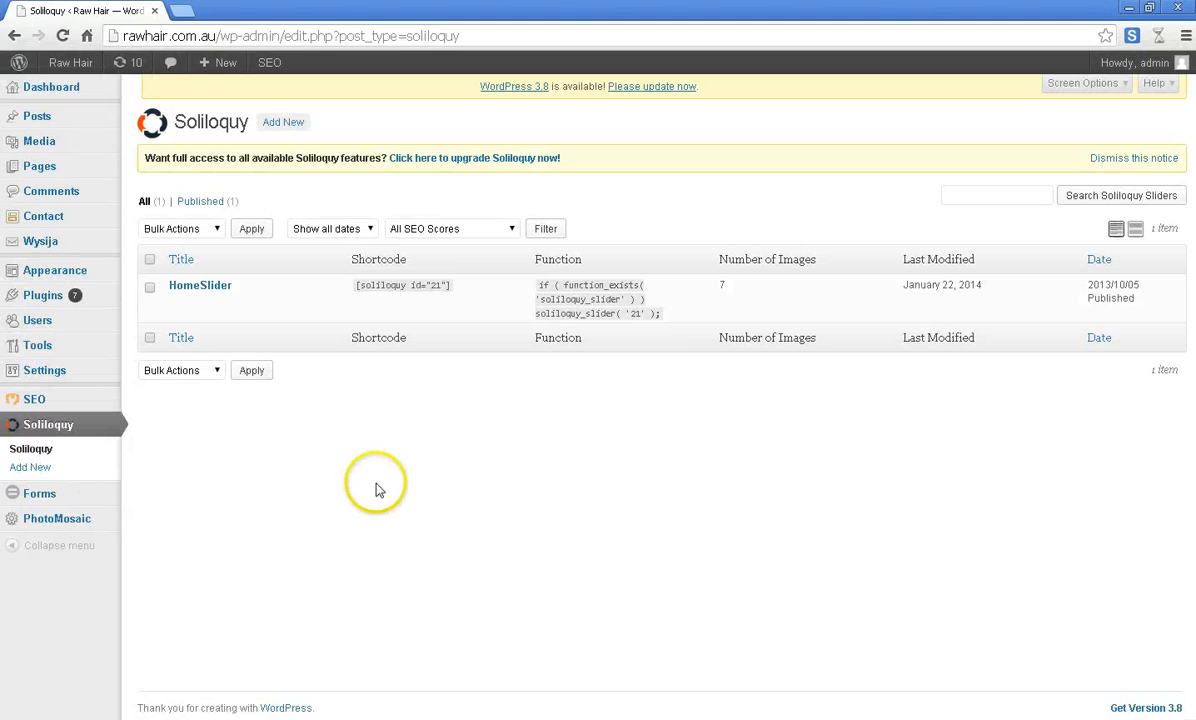
pyautogui.moveTo(200, 310)
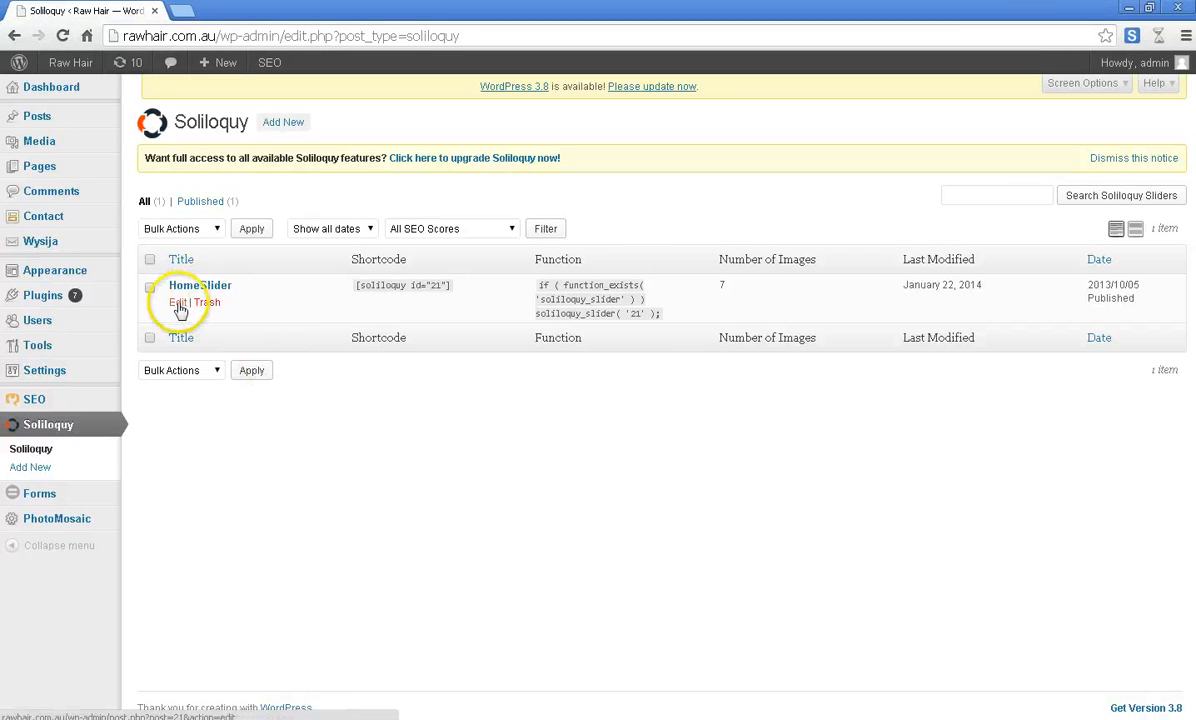
pyautogui.click(178, 303)
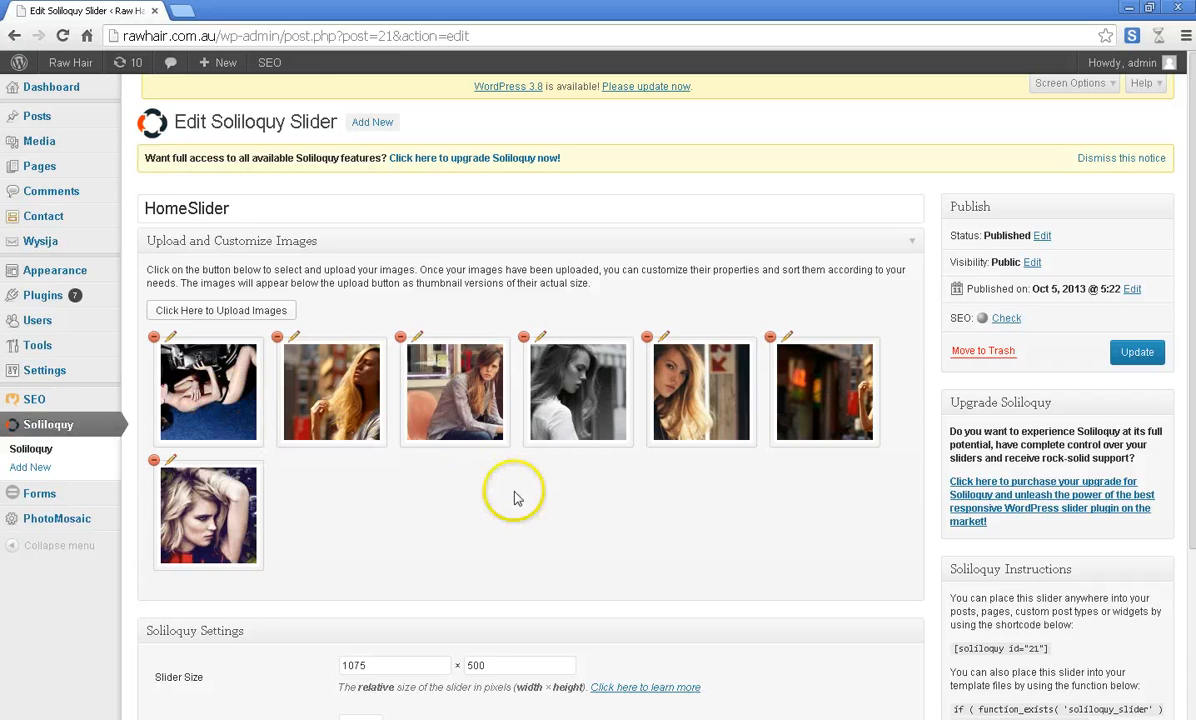
pyautogui.scroll(-2, 513, 490)
pyautogui.scroll(2, 513, 489)
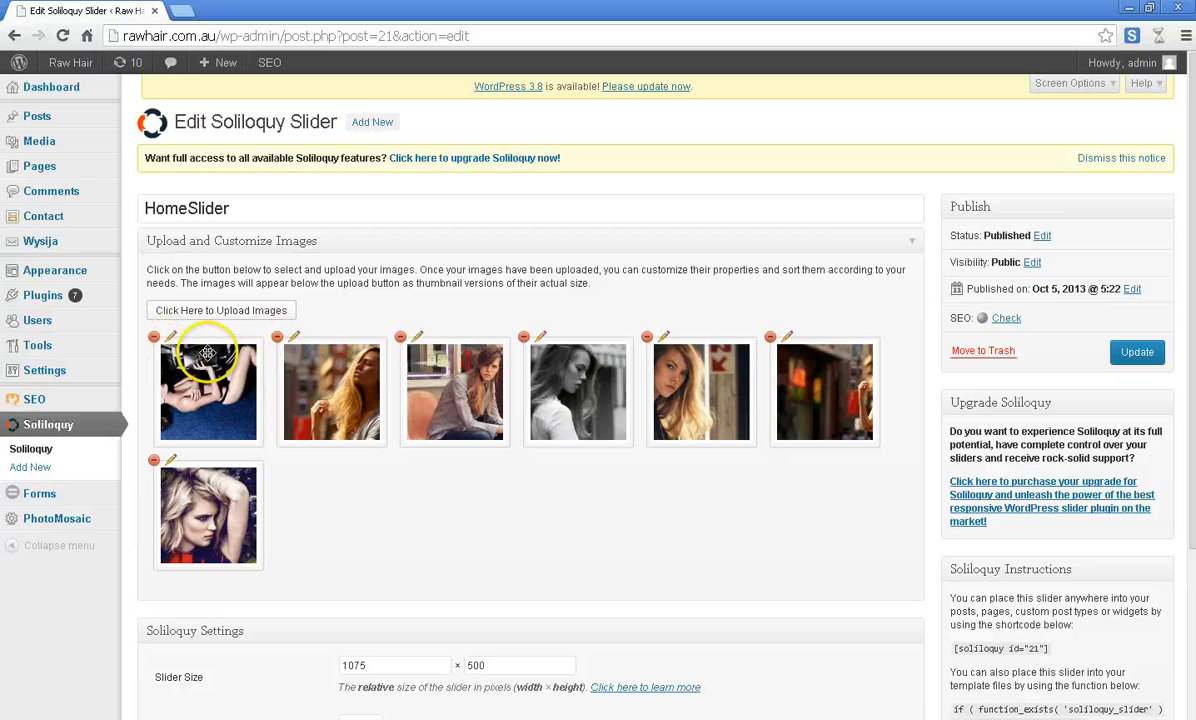
# Look over the slider's image thumbnails and its upload options from the computer and from a URL, and close the upload dialog.
pyautogui.moveTo(207, 354); pyautogui.dragTo(493, 341)
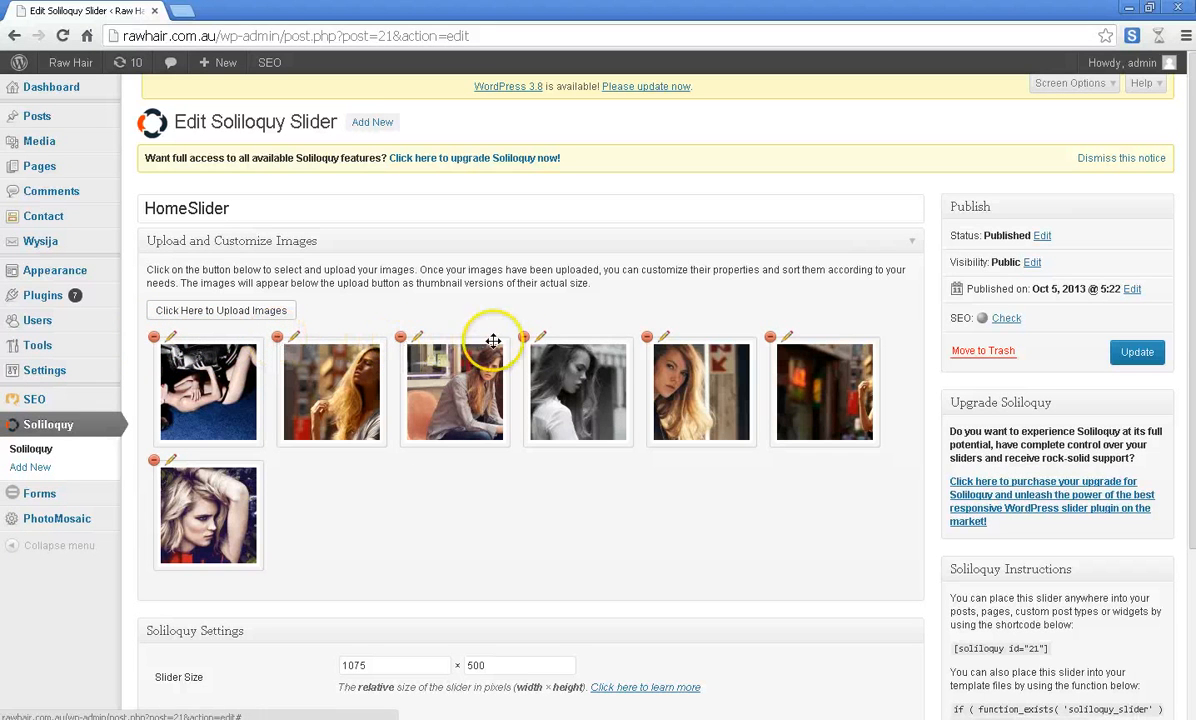
pyautogui.click(207, 313)
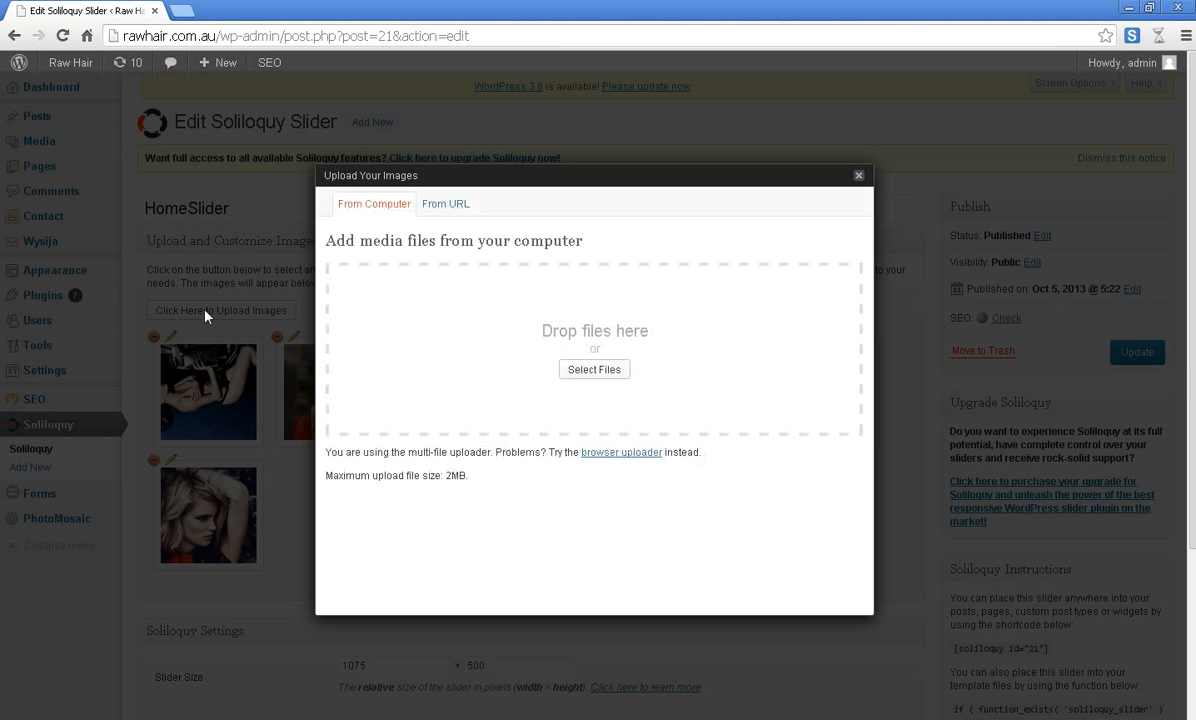
pyautogui.click(440, 362)
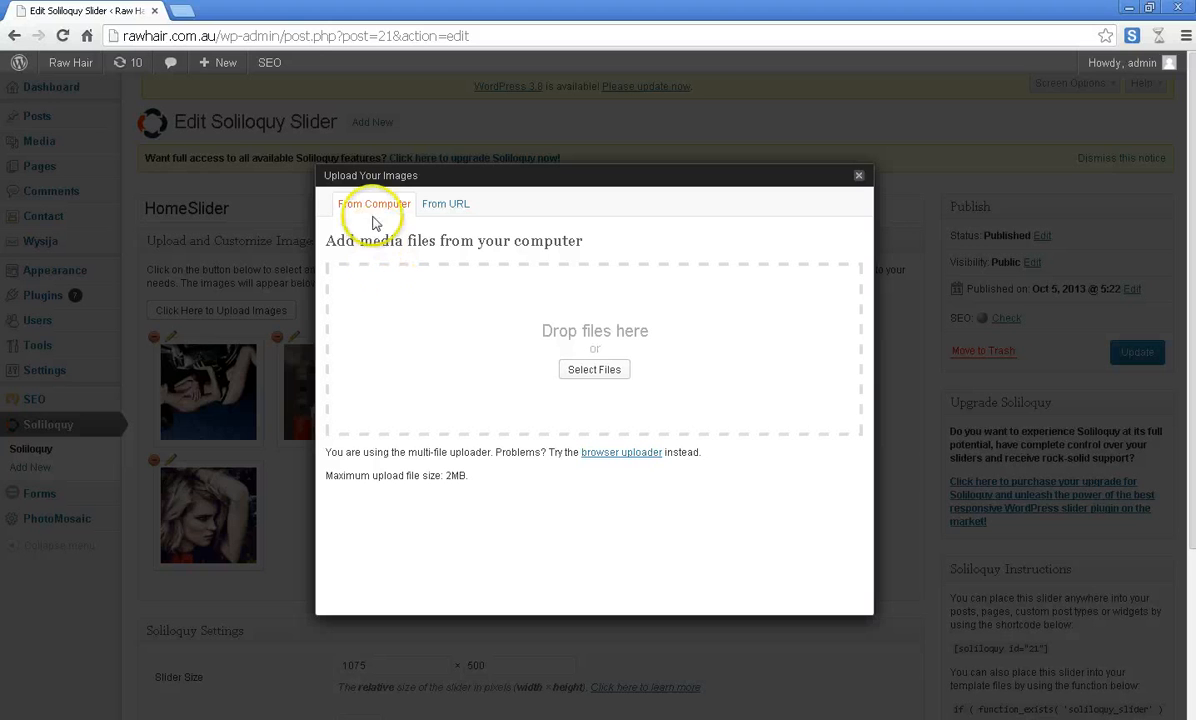
pyautogui.click(455, 206)
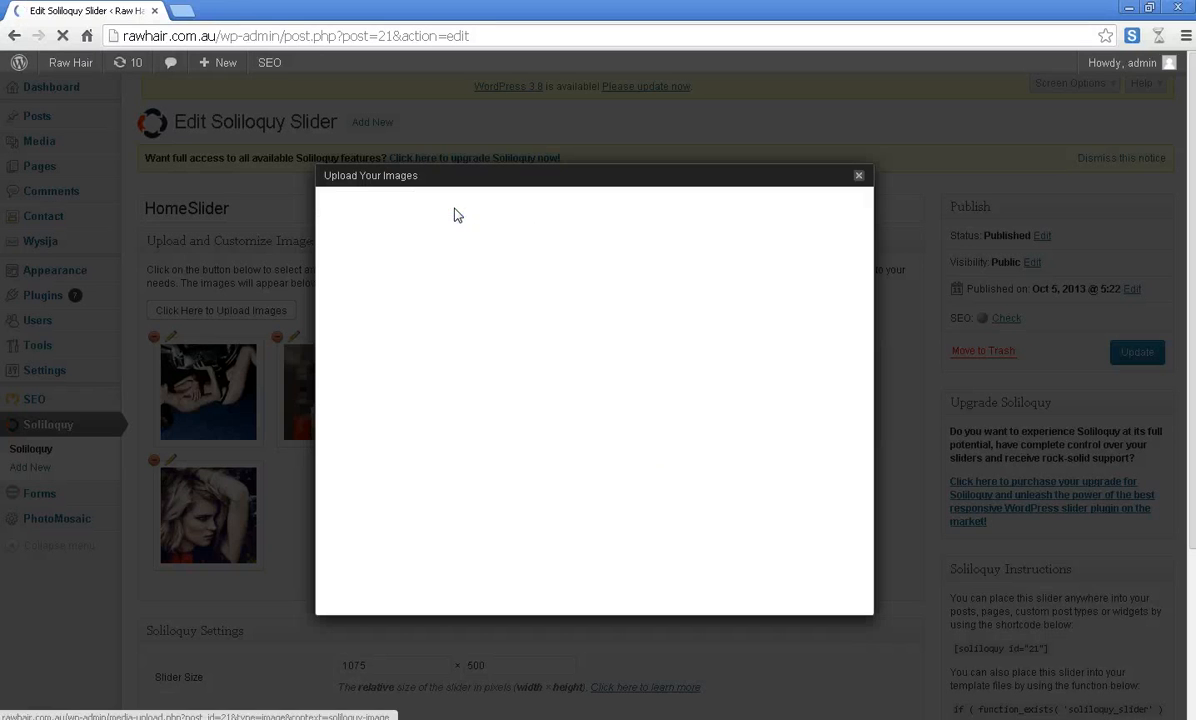
pyautogui.click(392, 207)
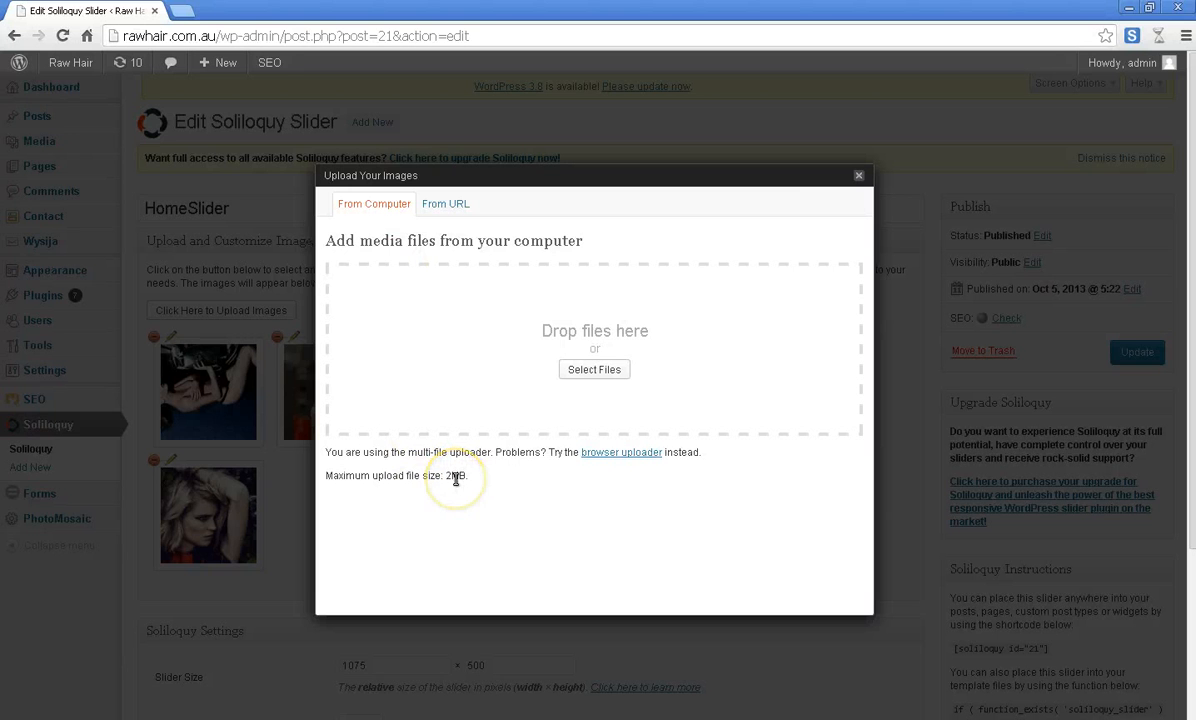
pyautogui.click(858, 176)
# Examine the HomeSlider's width and height values in the Soliloquy settings.
pyautogui.scroll(-3, 262, 459)
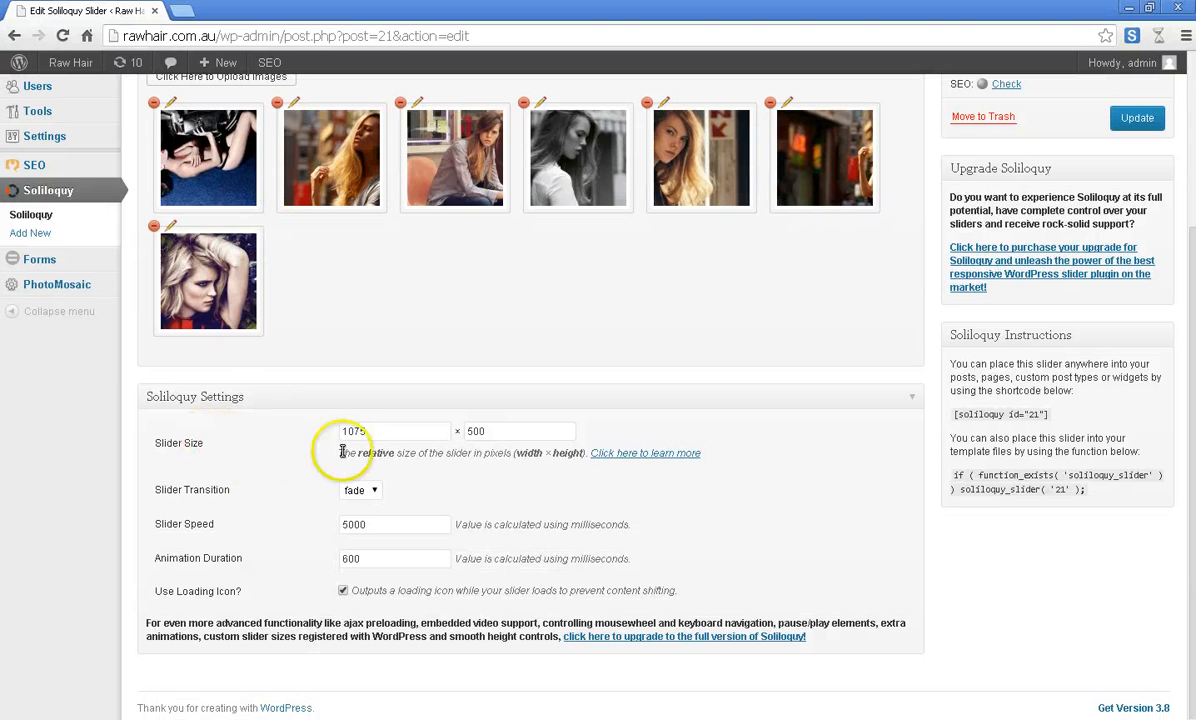
pyautogui.click(362, 433)
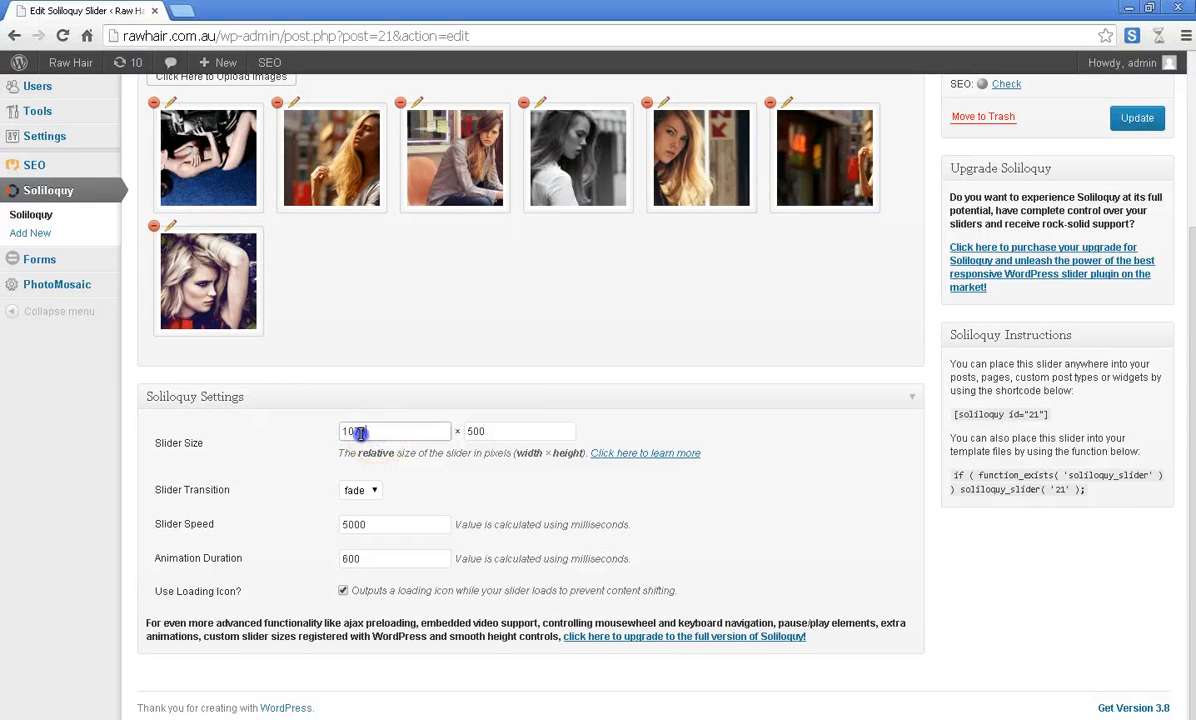
pyautogui.click(373, 666)
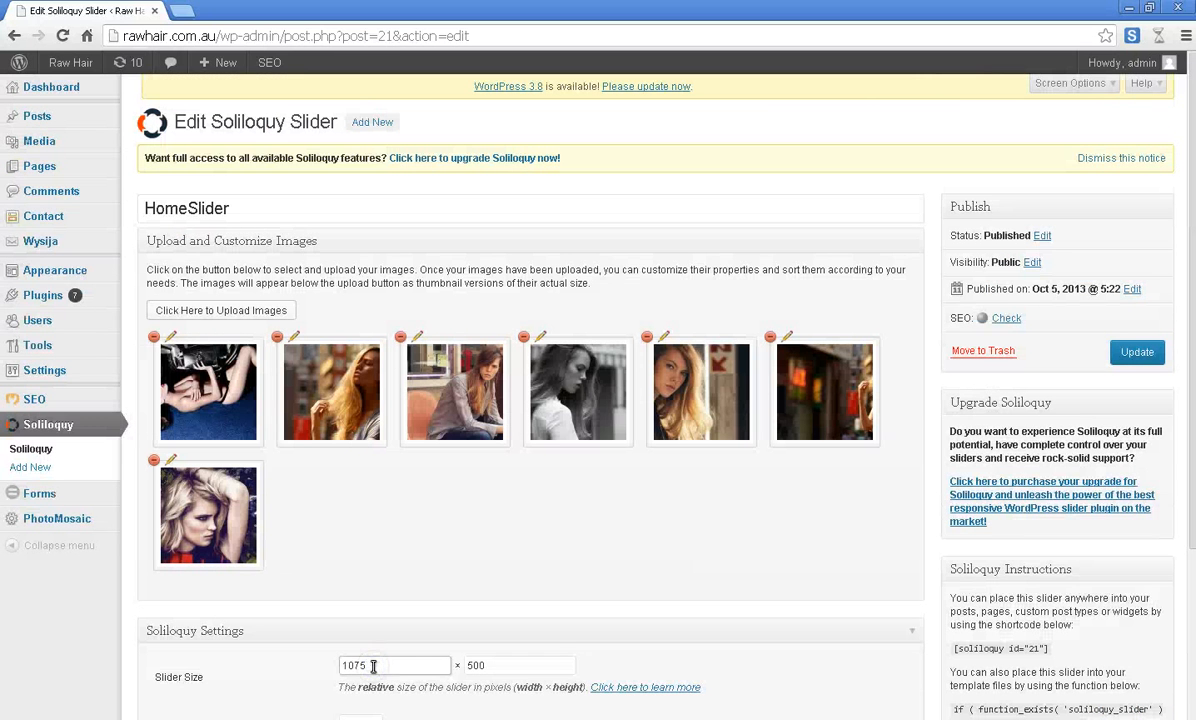
pyautogui.doubleClick(357, 666)
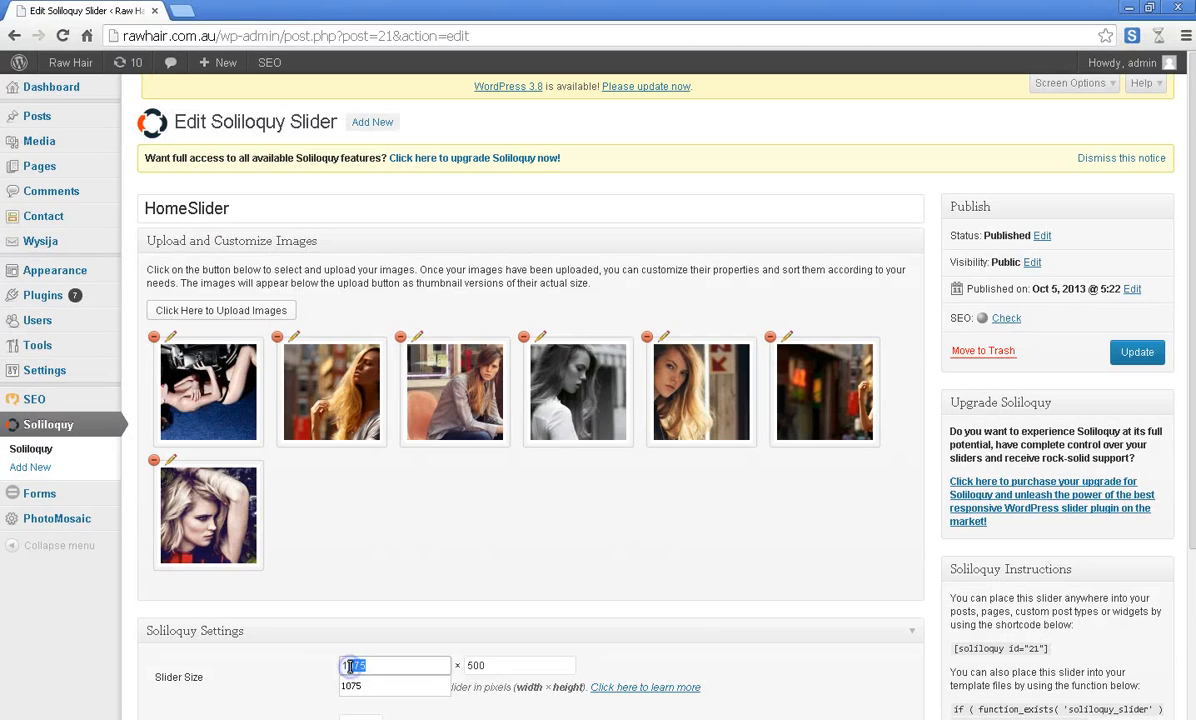
pyautogui.click(502, 666)
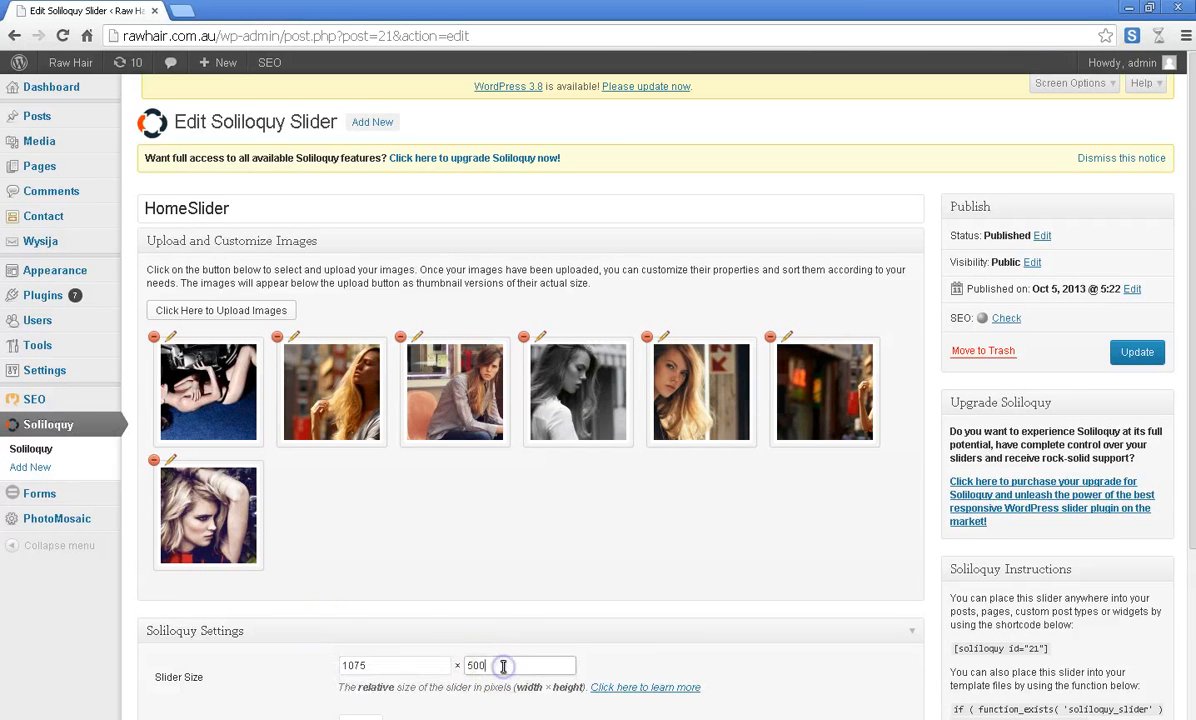
pyautogui.click(506, 552)
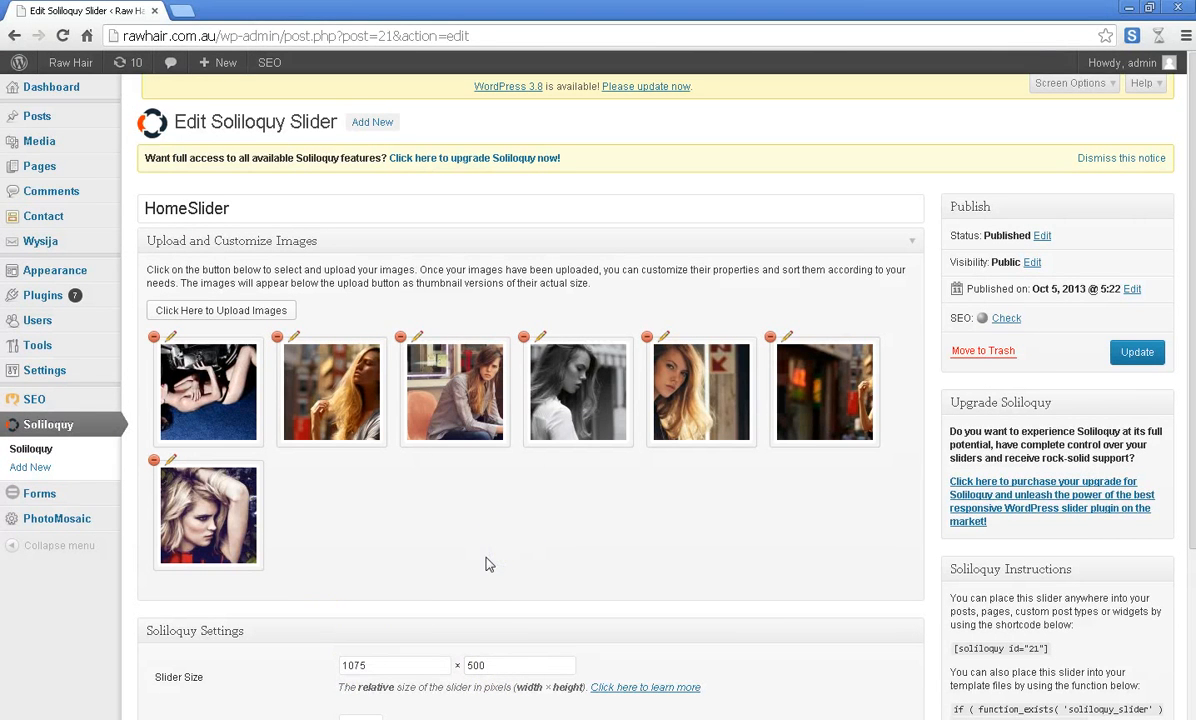
pyautogui.scroll(-2, 387, 606)
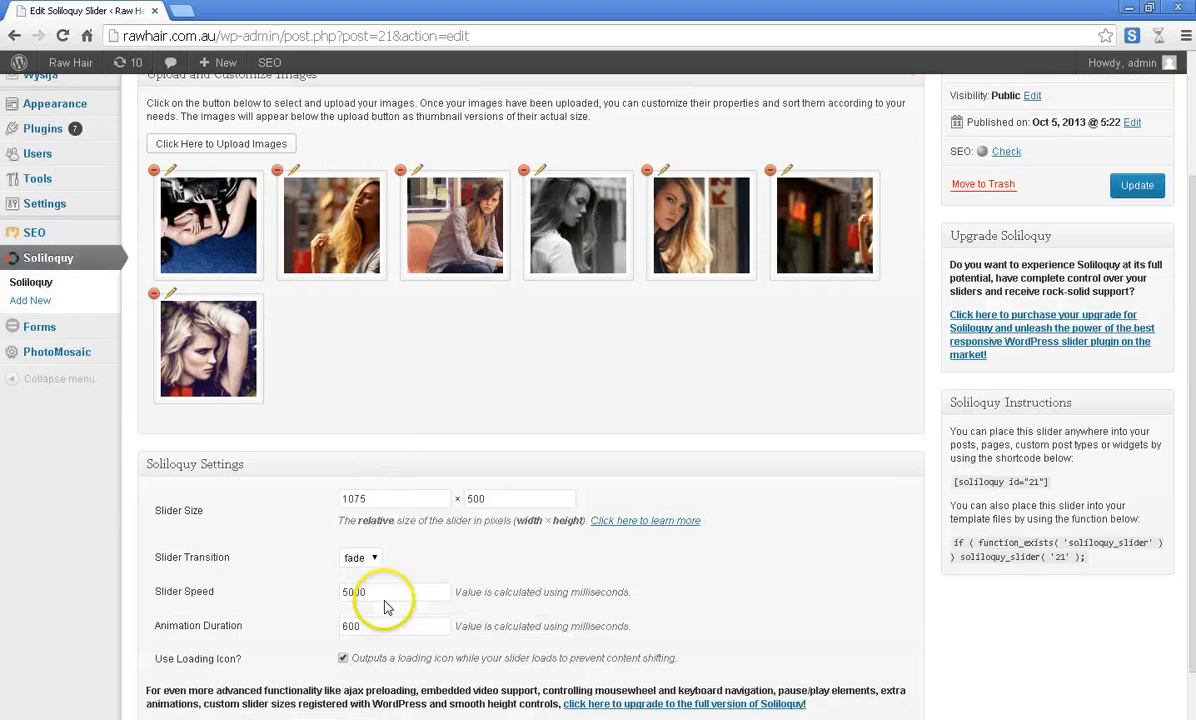
pyautogui.click(371, 497)
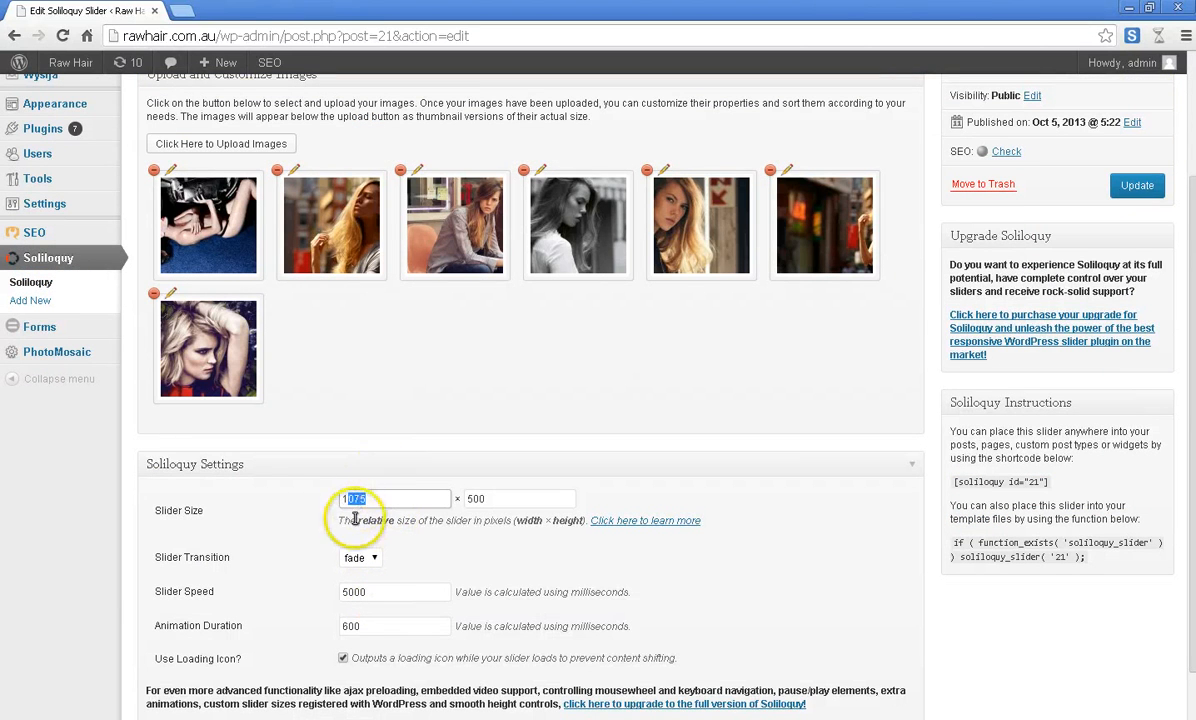
pyautogui.click(578, 381)
pyautogui.click(530, 498)
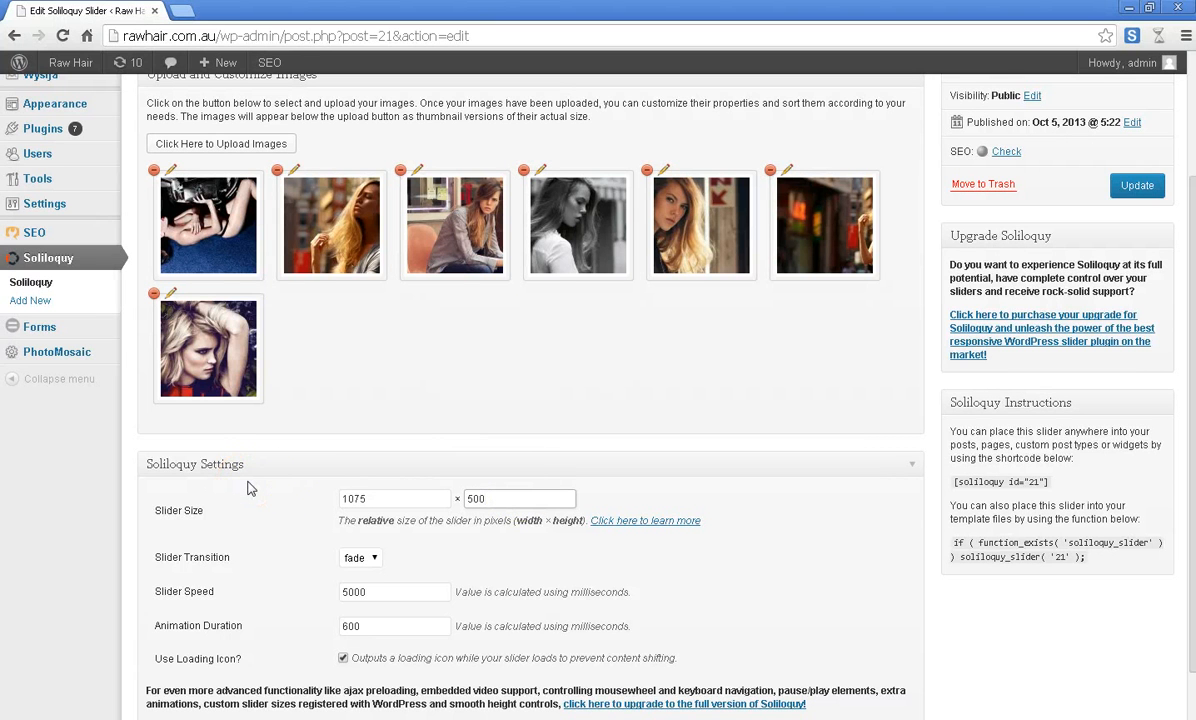
# Review the slider's transition, slider speed, animation duration and loading icon settings.
pyautogui.click(264, 561)
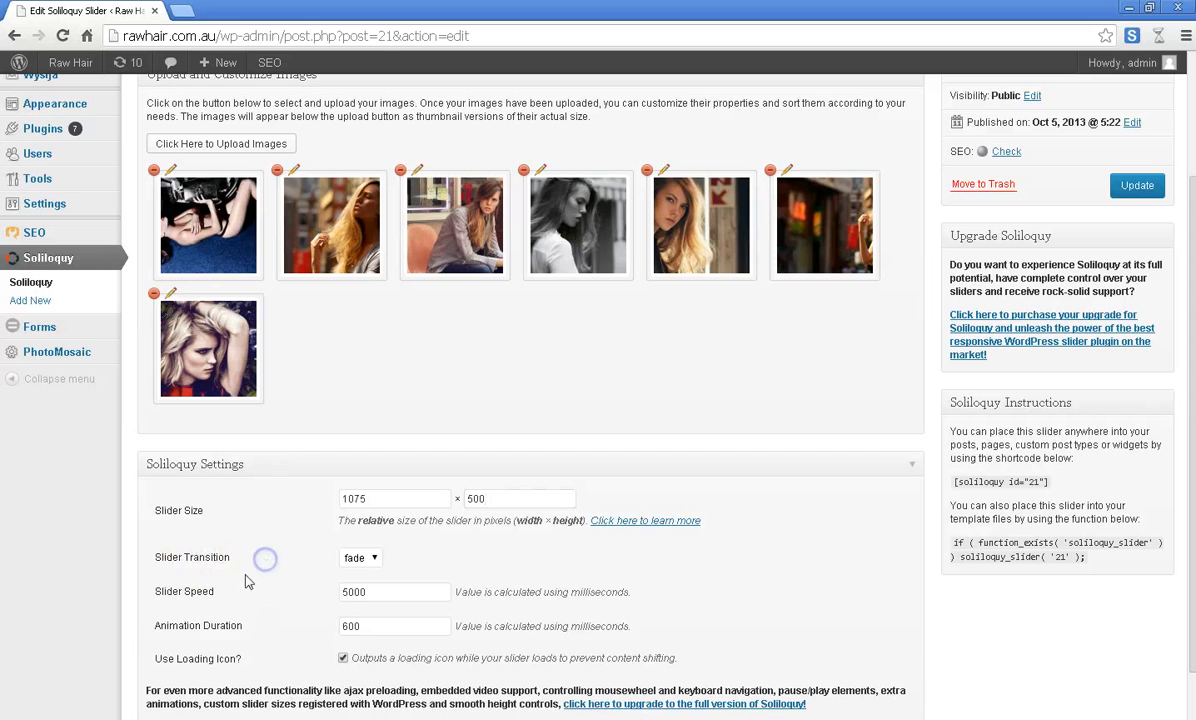
pyautogui.click(176, 589)
pyautogui.moveTo(176, 589); pyautogui.dragTo(240, 591)
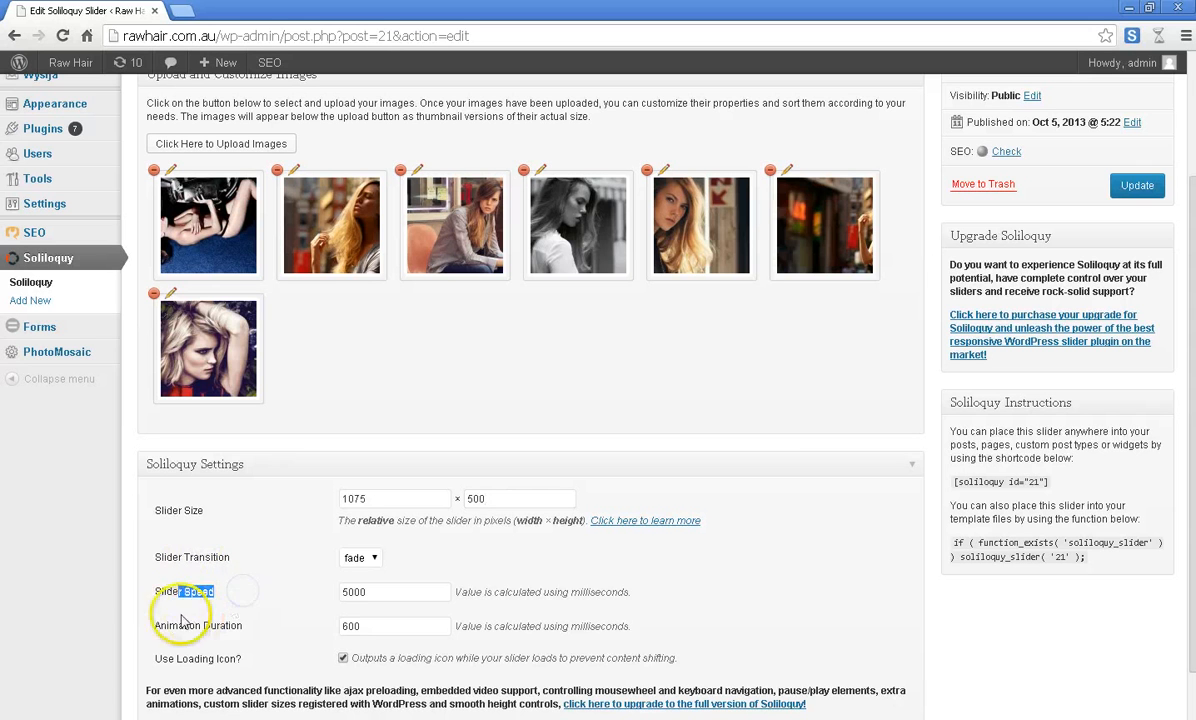
pyautogui.moveTo(161, 624); pyautogui.dragTo(261, 620)
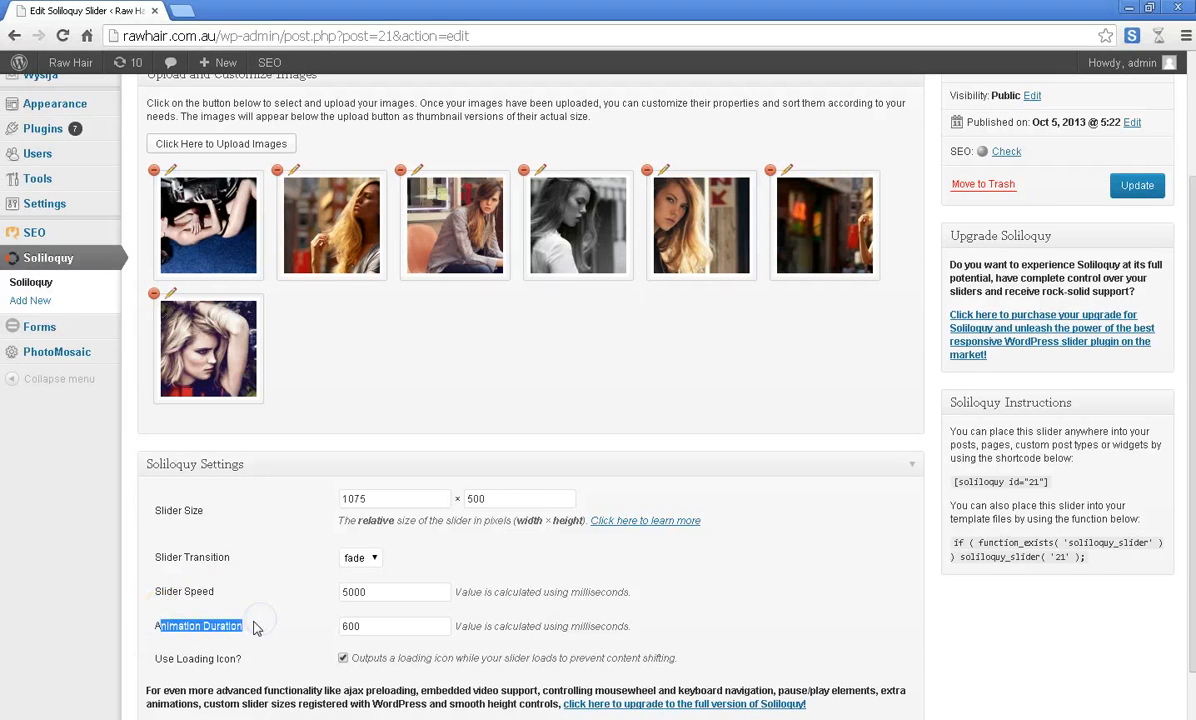
pyautogui.scroll(-1, 252, 627)
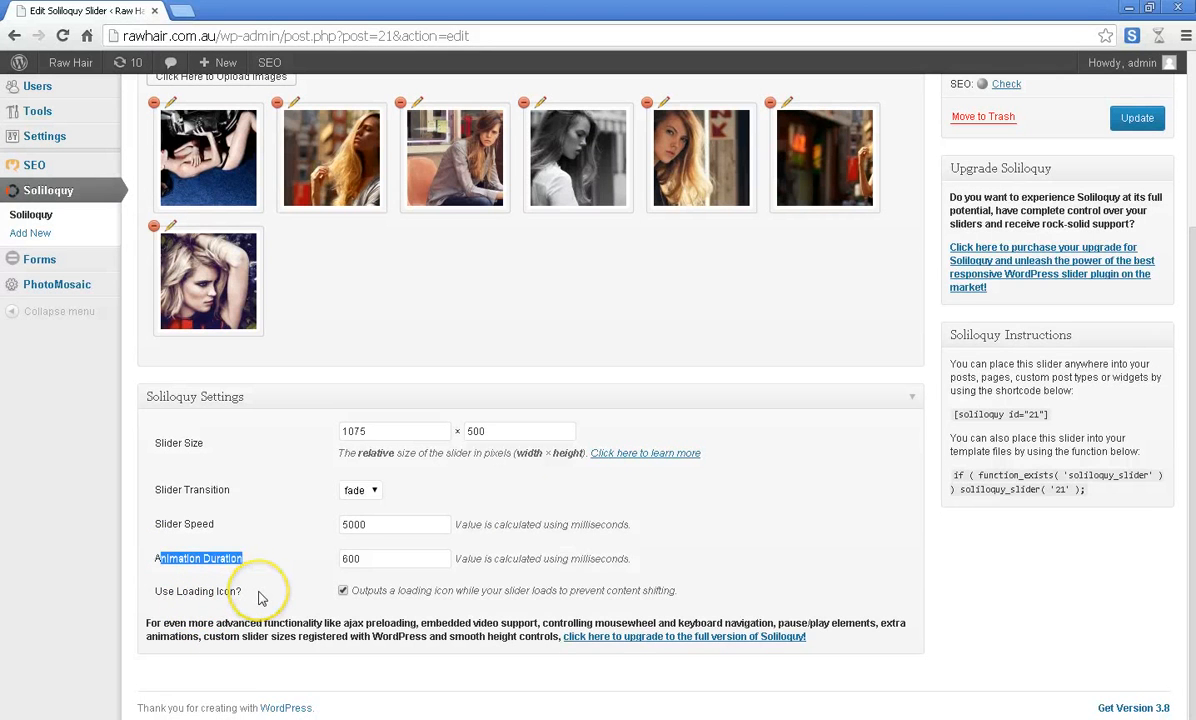
# Save the HomeSlider by updating the published slider.
pyautogui.scroll(3, 862, 414)
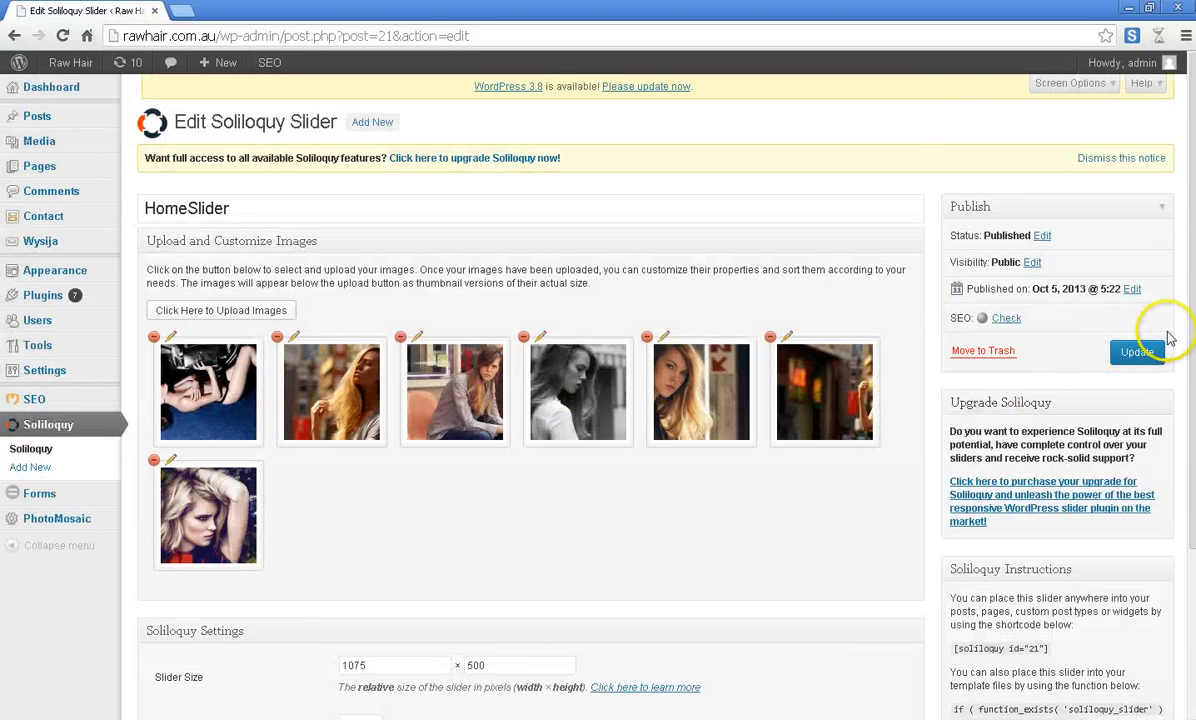
pyautogui.click(1138, 351)
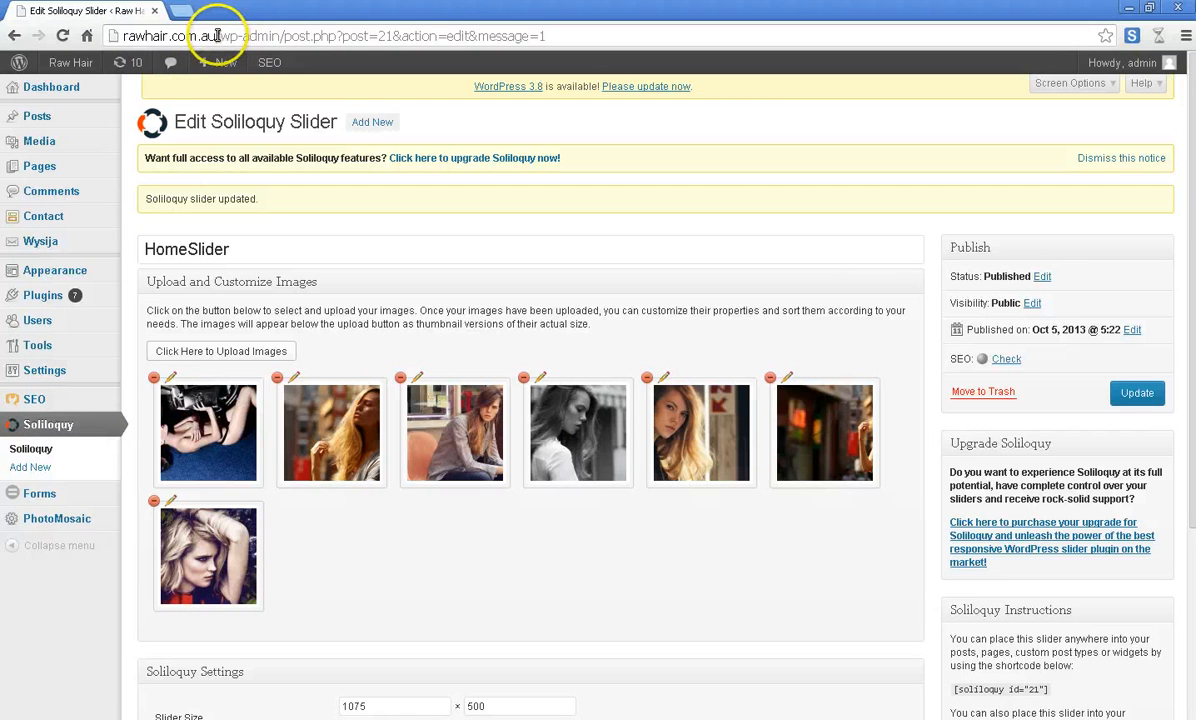
# Open the site's home page at rawhair.com.au and go to its Our Story page.
pyautogui.moveTo(216, 35); pyautogui.dragTo(545, 36)
pyautogui.press('BackSpace')
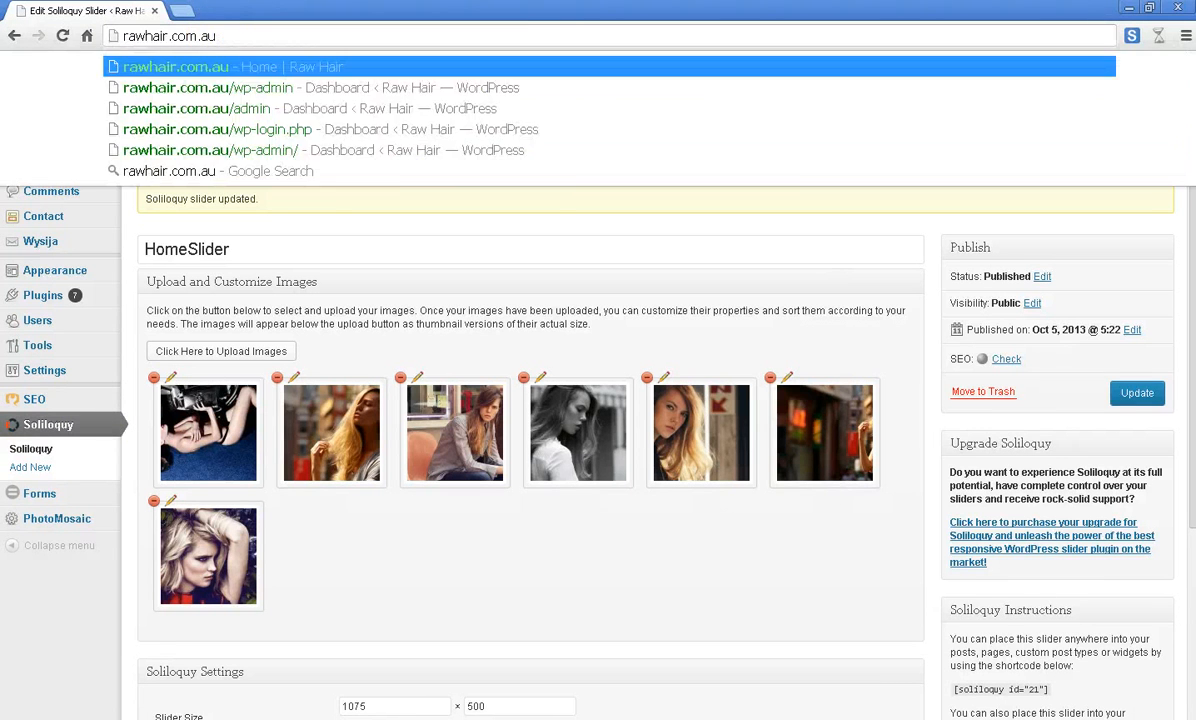
pyautogui.press('Return')
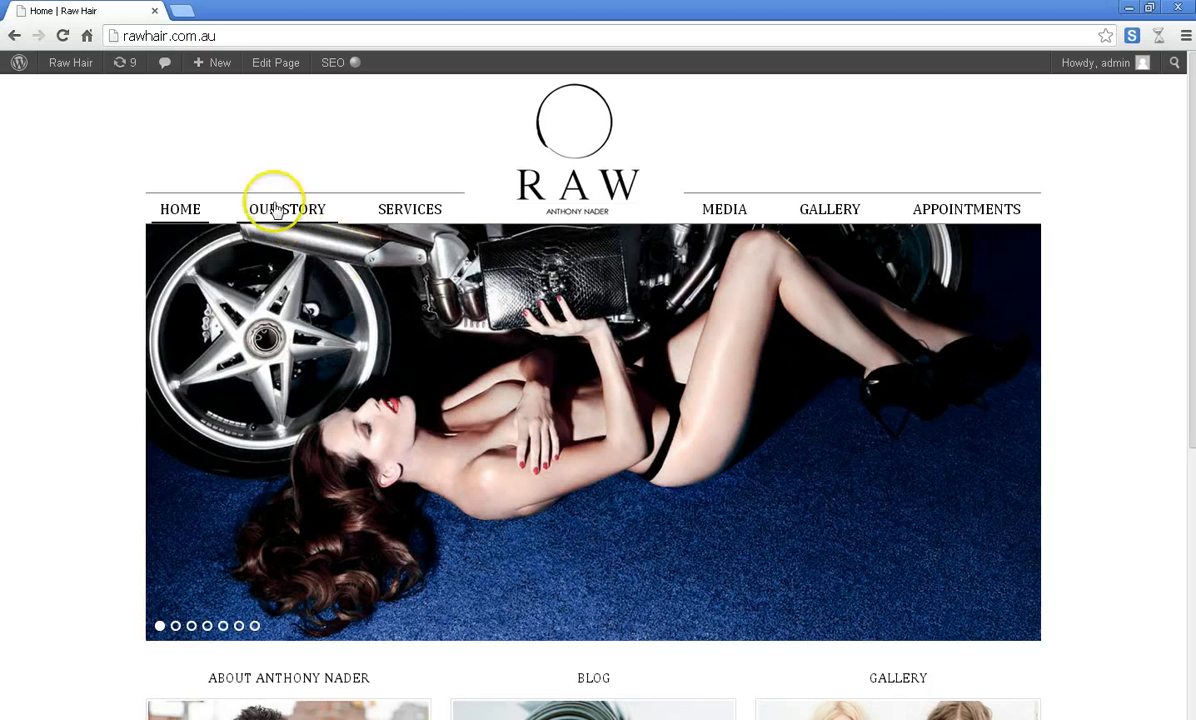
pyautogui.click(277, 208)
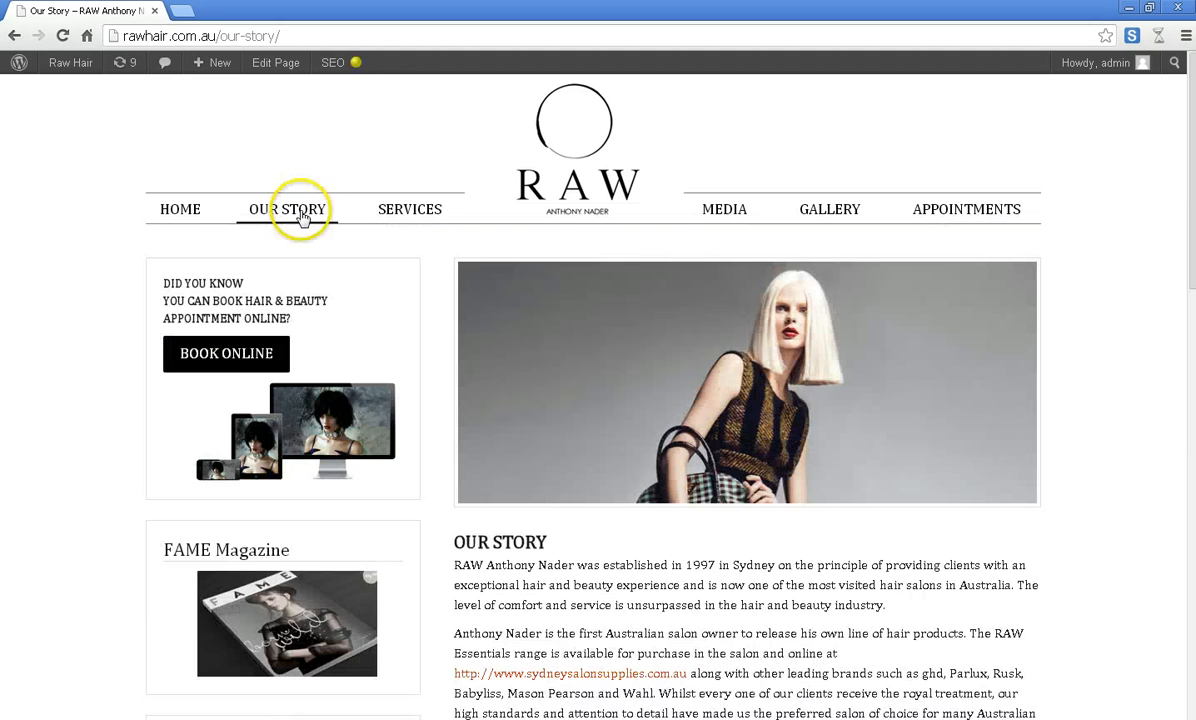
pyautogui.moveTo(410, 217)
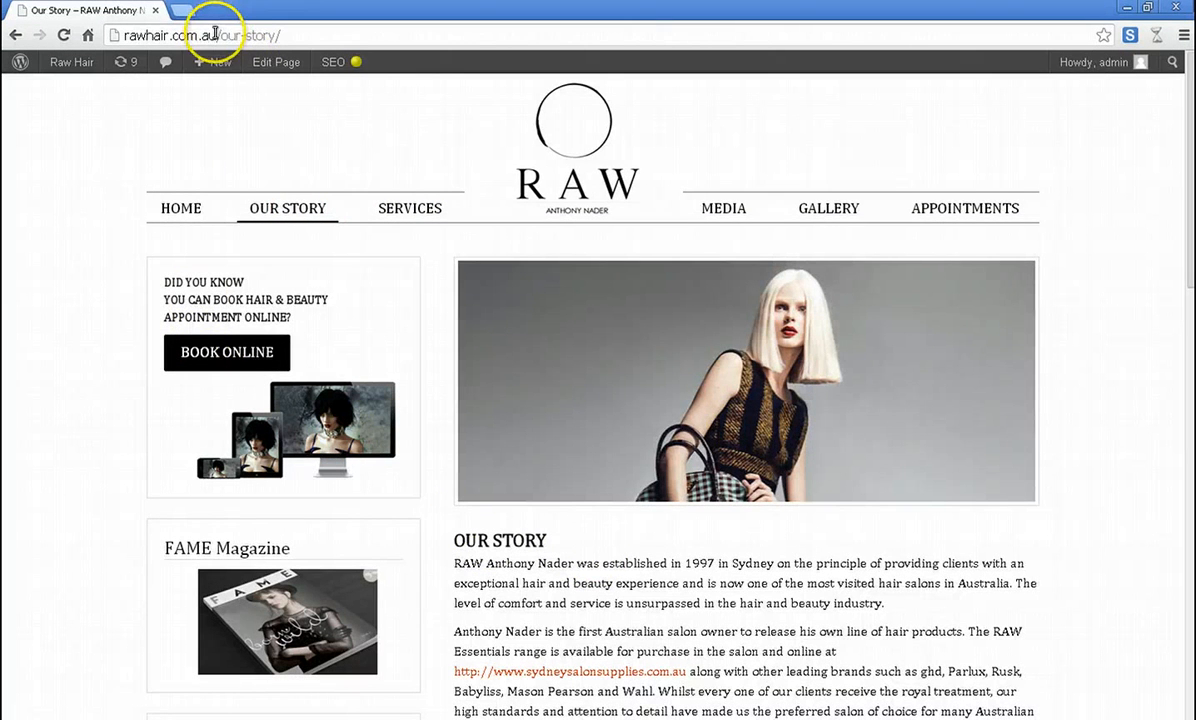
pyautogui.moveTo(216, 35); pyautogui.dragTo(302, 33)
pyautogui.write('/wp')
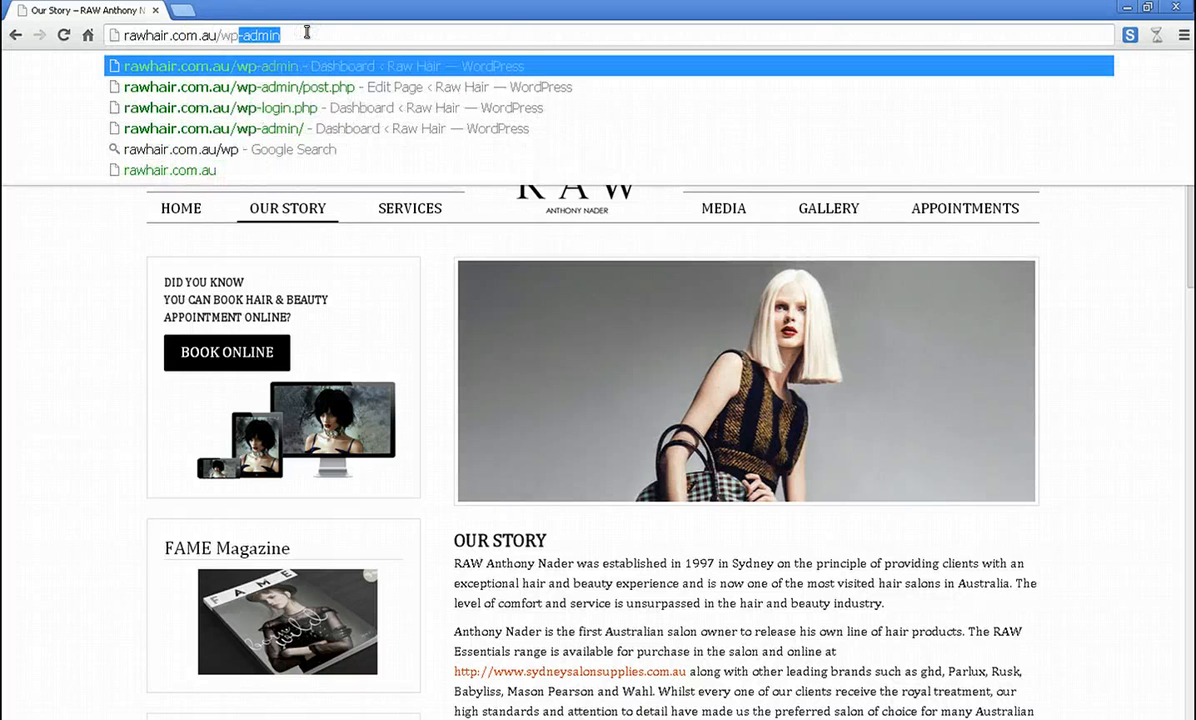
pyautogui.click(101, 282)
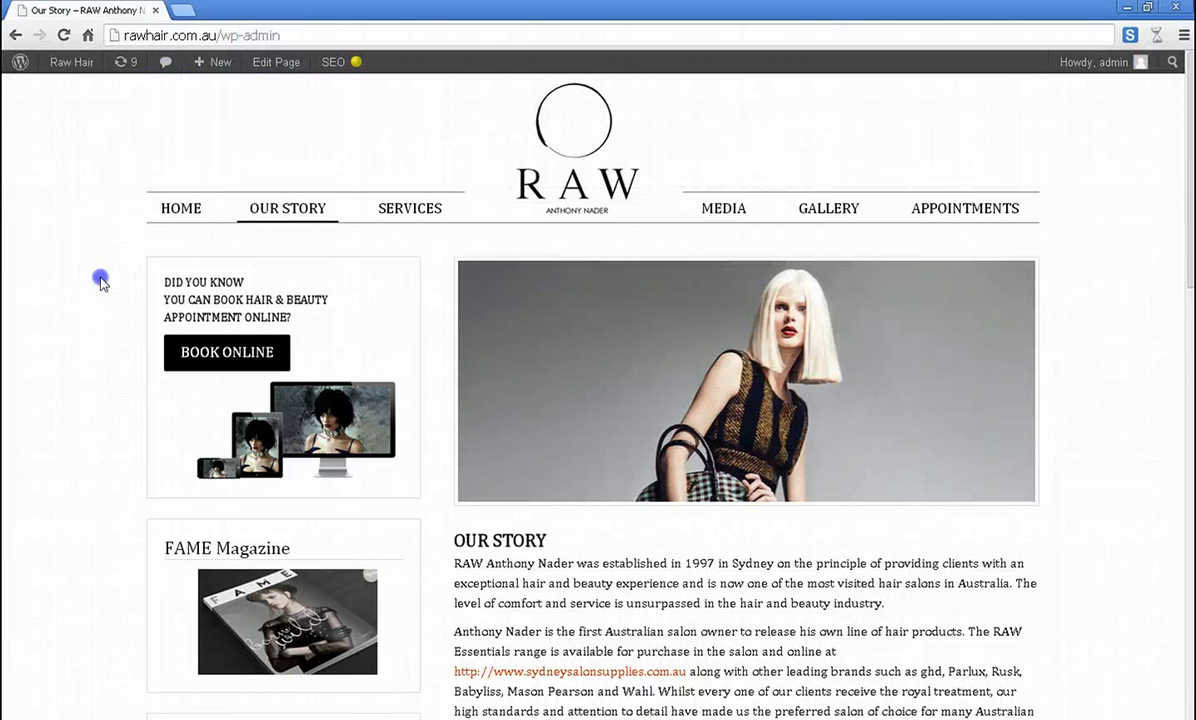
# Open the Our Story page for editing in WordPress.
pyautogui.click(278, 64)
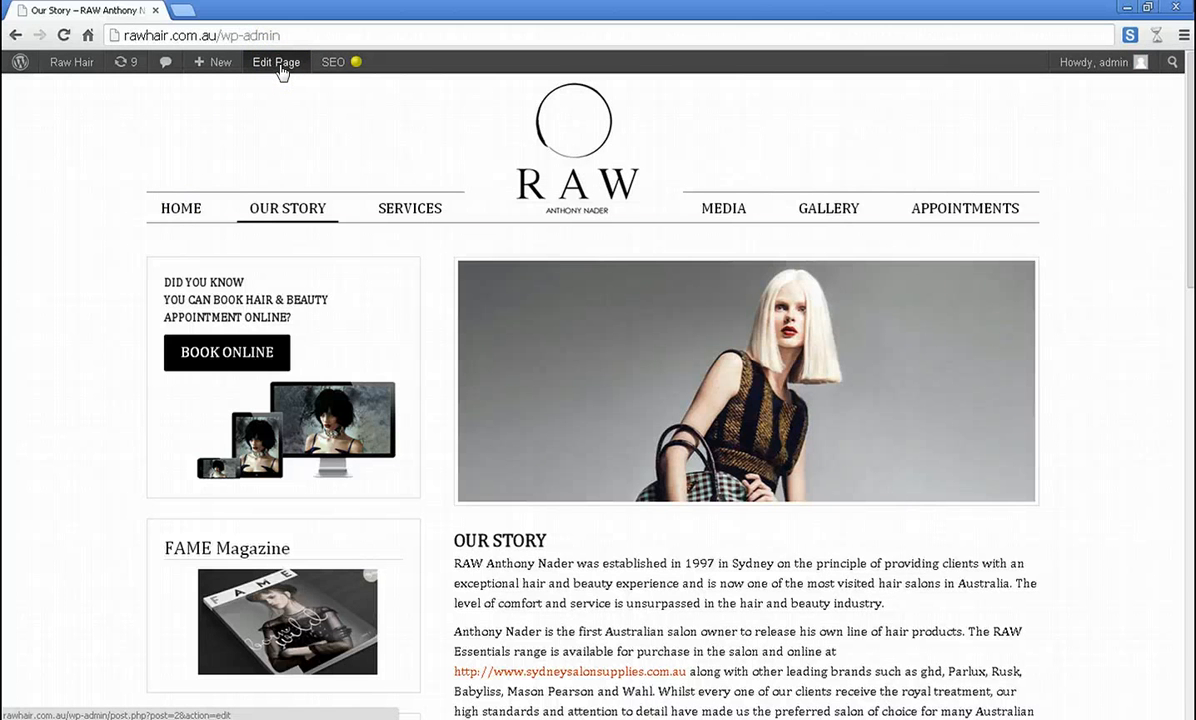
pyautogui.click(278, 64)
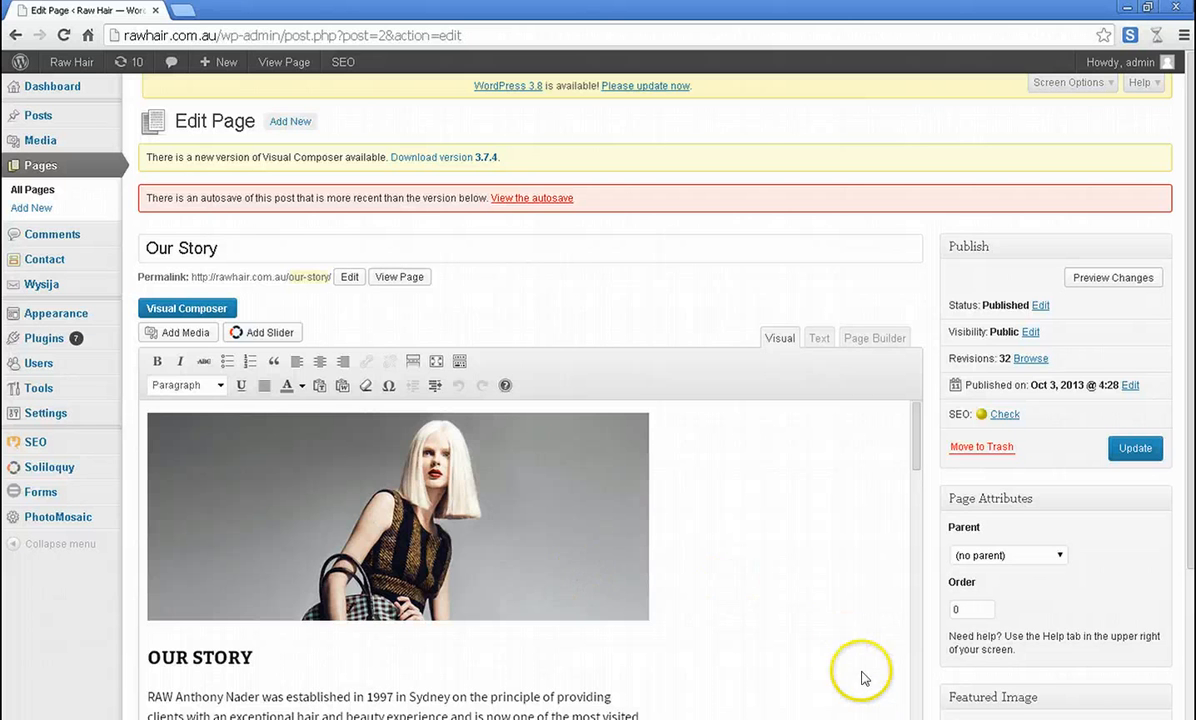
# Switch to Notepad to highlight the featured image size of 700 × 290 px, and select the banner image in the page editor.
pyautogui.hotkey('alt', 'Tab')
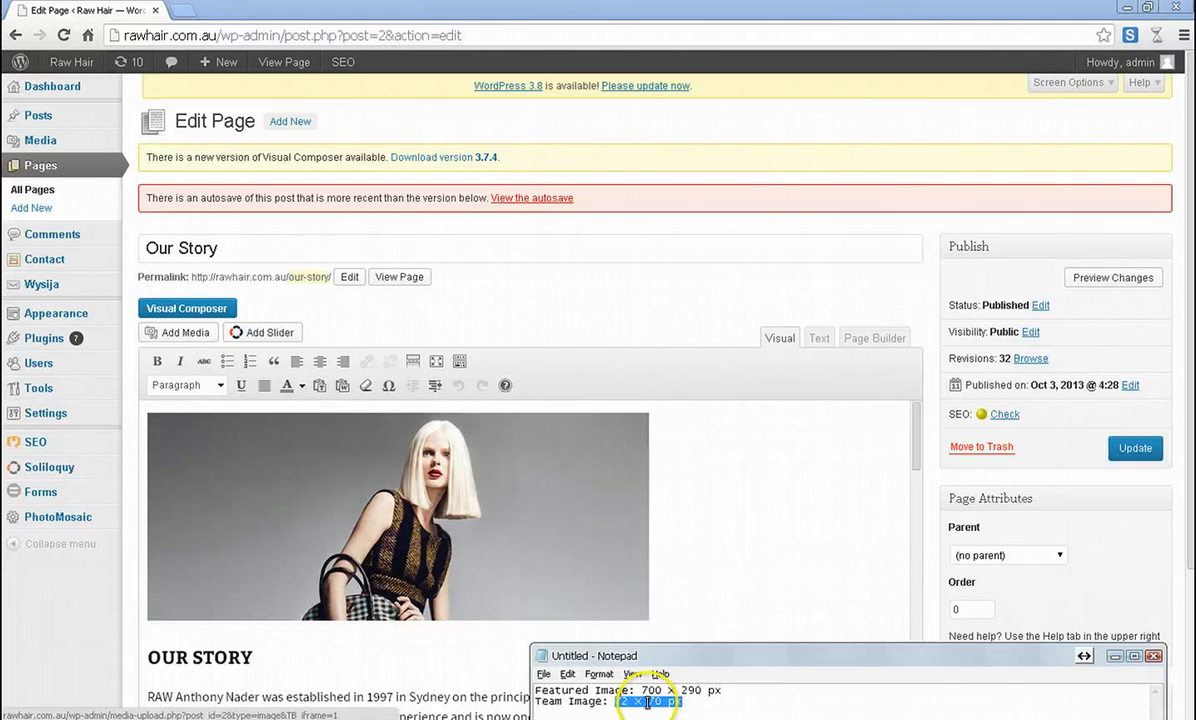
pyautogui.moveTo(641, 690); pyautogui.dragTo(740, 687)
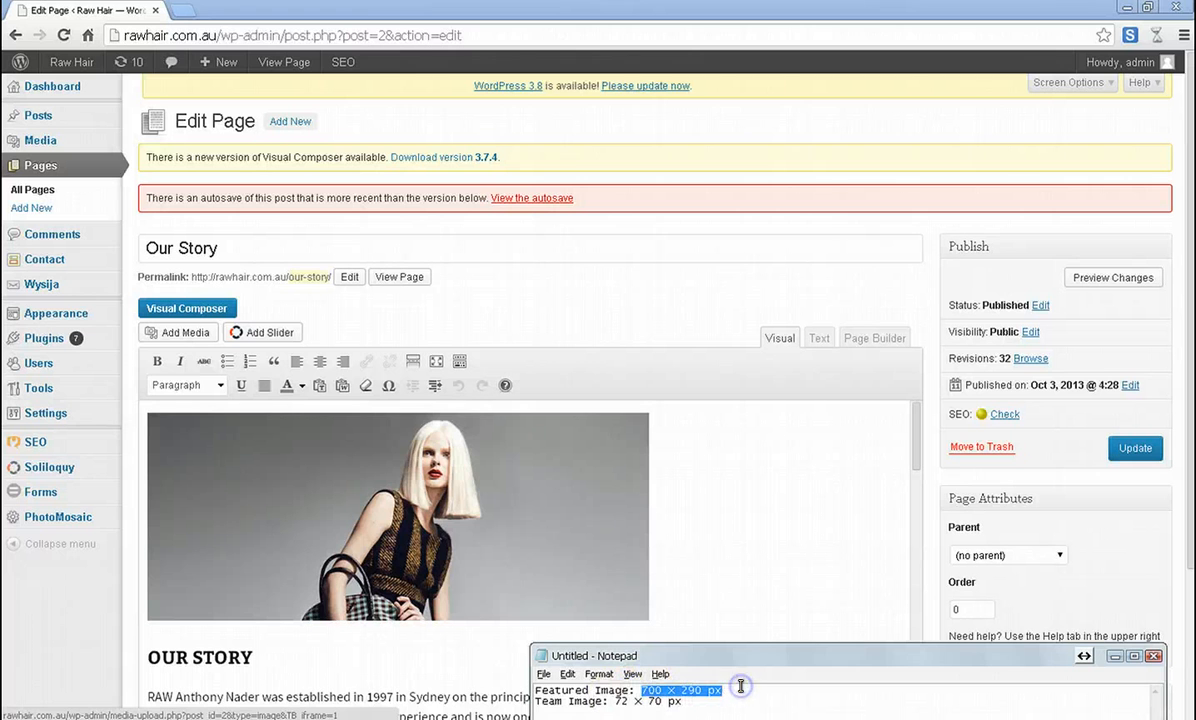
pyautogui.click(597, 579)
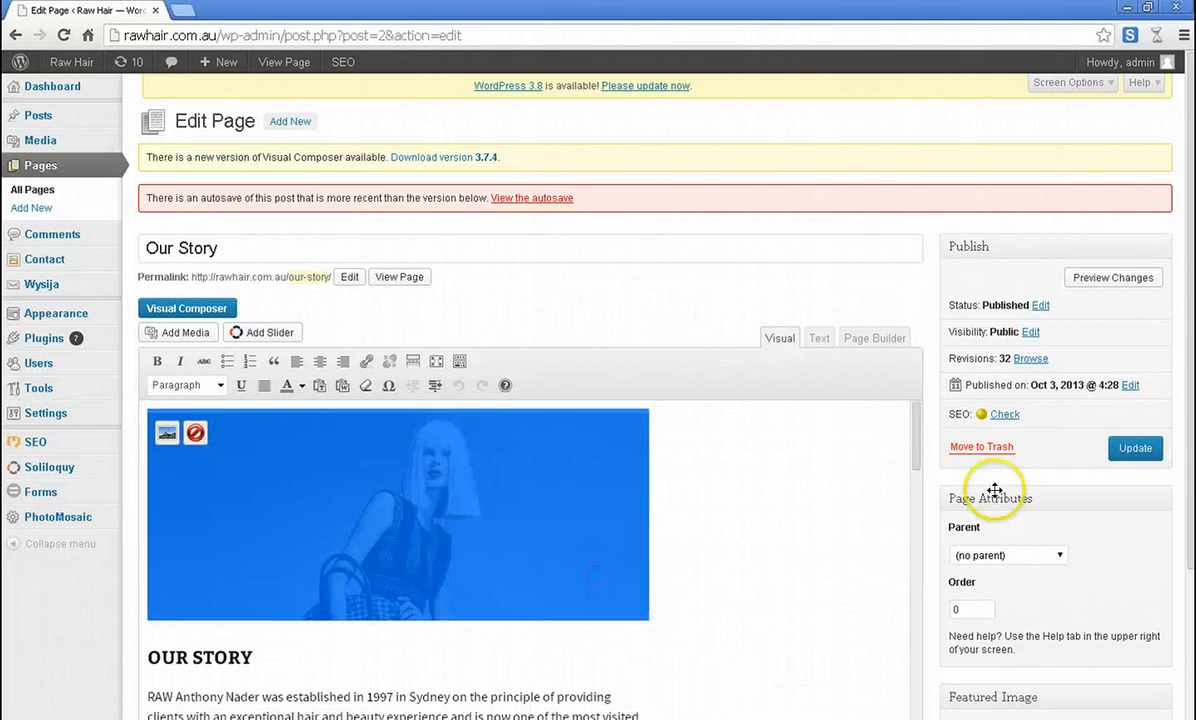
# Select the Creative Director's photo under Meet Our Team and highlight the team image size of 72 × 70 px in the Notepad notes.
pyautogui.click(806, 518)
pyautogui.moveTo(918, 458); pyautogui.dragTo(915, 604)
pyautogui.click(175, 505)
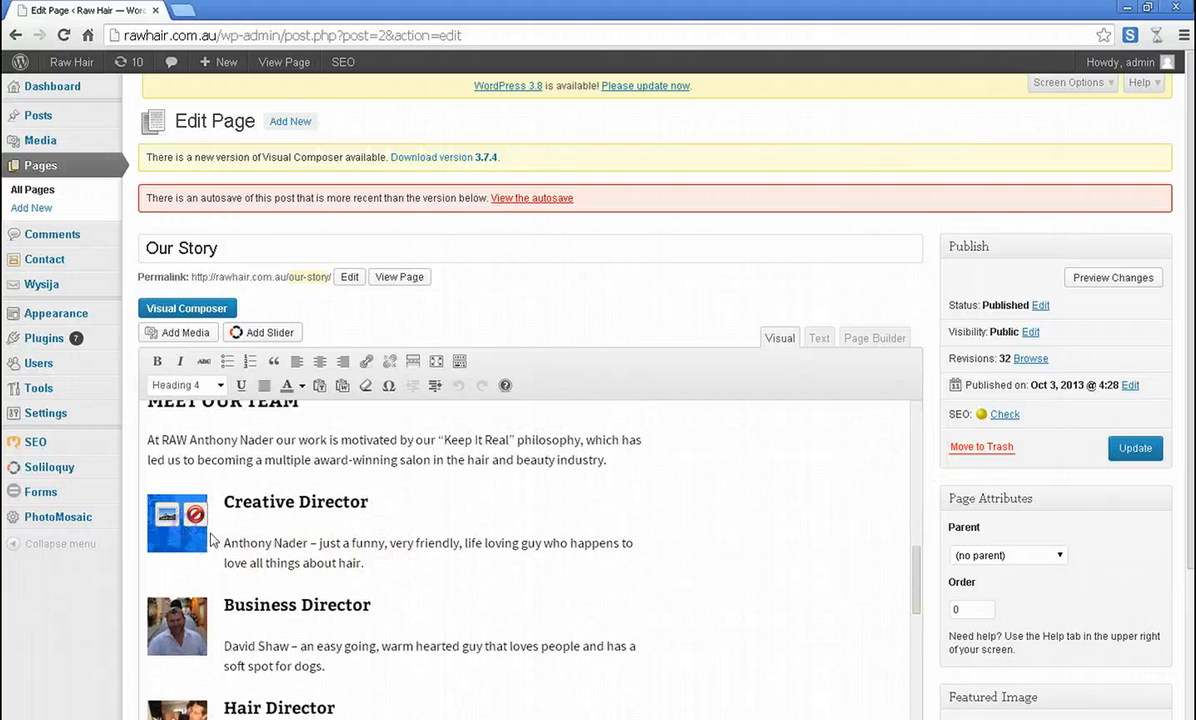
pyautogui.hotkey('alt', 'Tab')
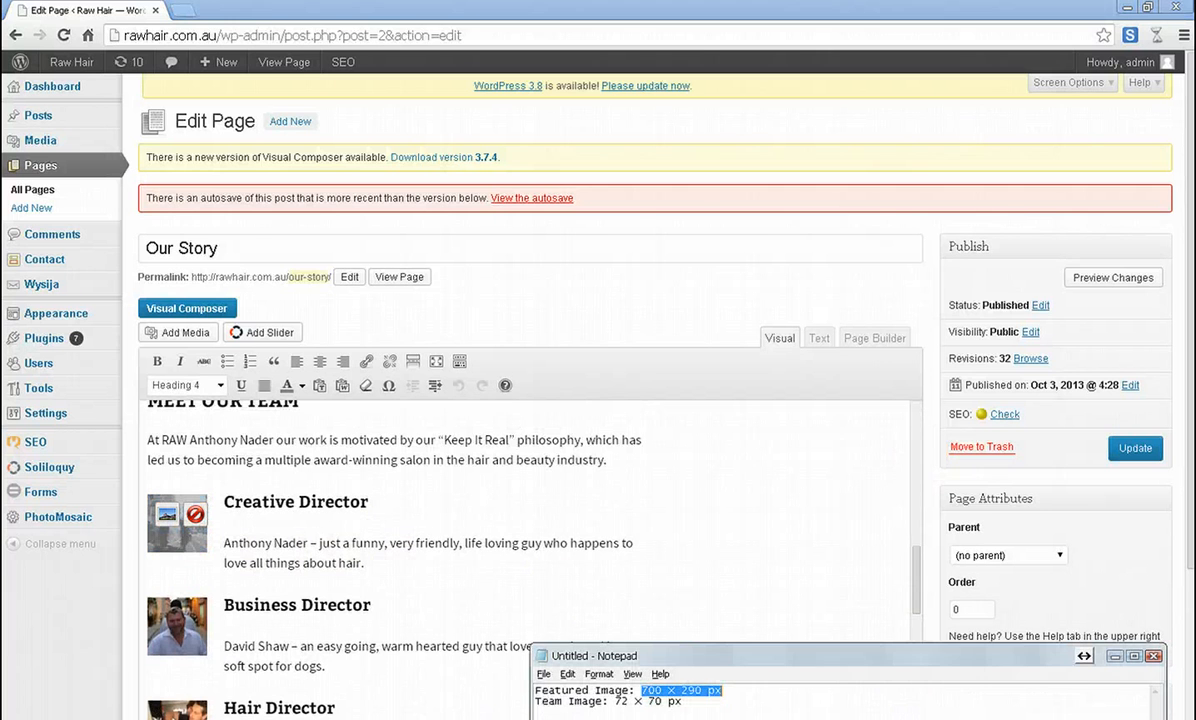
pyautogui.click(613, 701)
pyautogui.moveTo(615, 701); pyautogui.dragTo(705, 702)
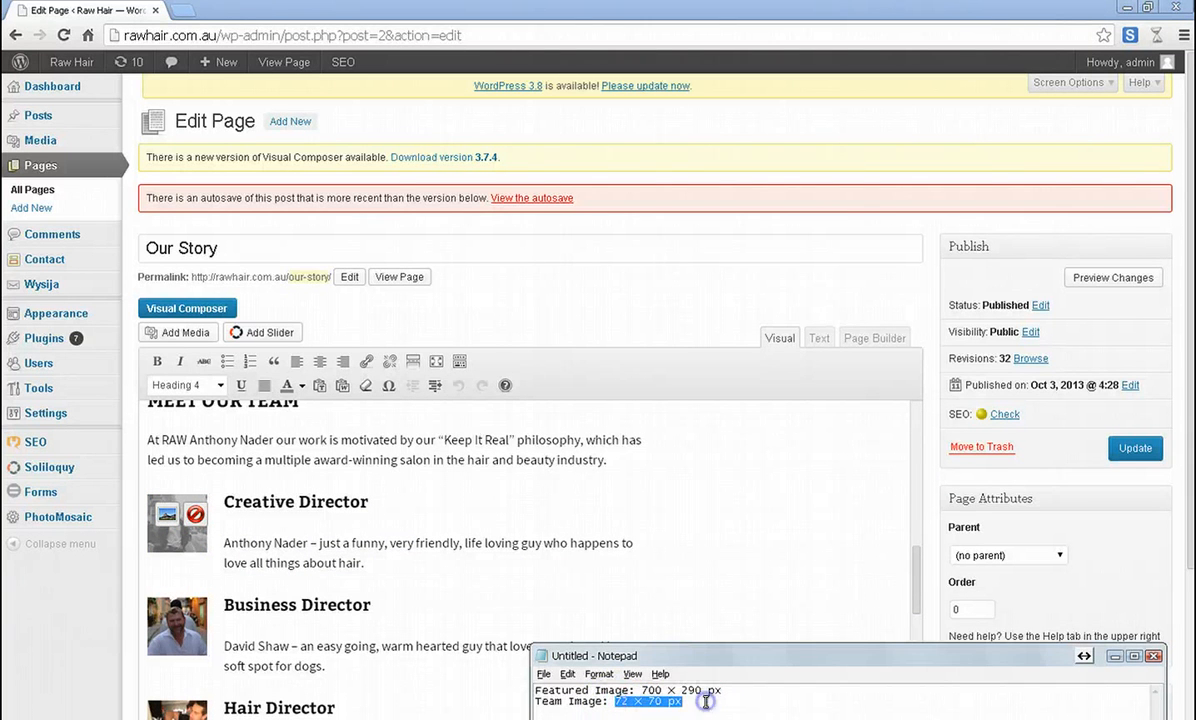
pyautogui.click(728, 602)
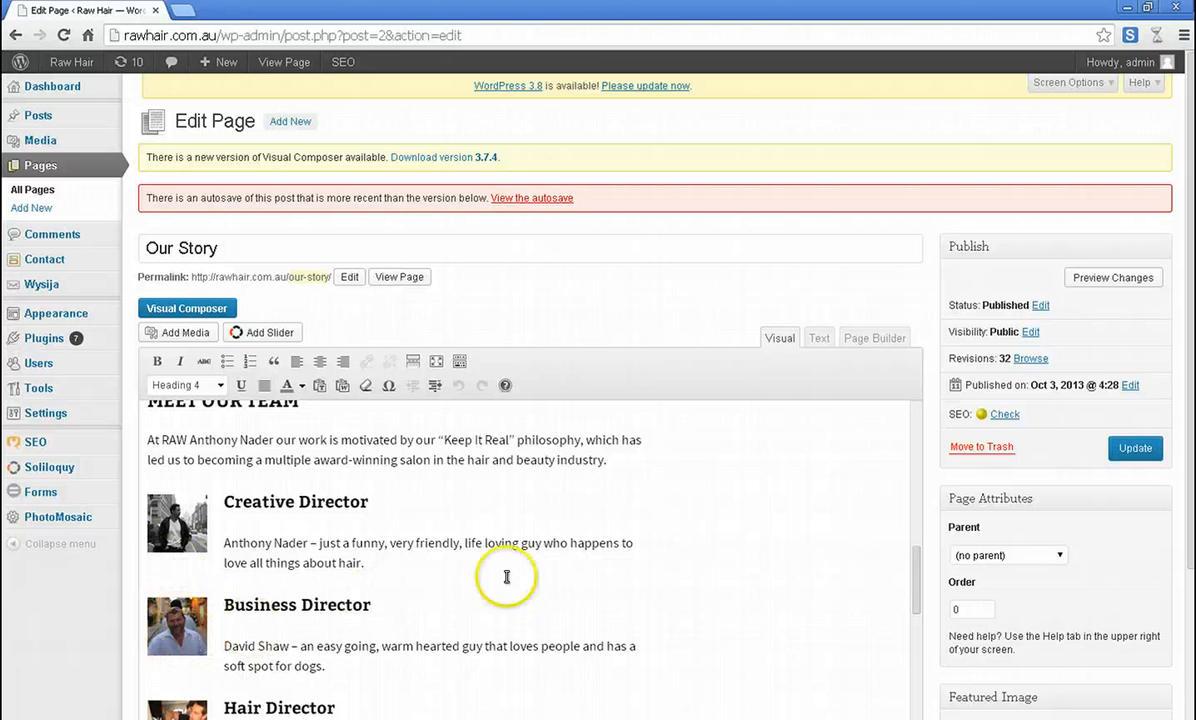
# Review the image settings of the banner above the Our Story heading and close them with Update.
pyautogui.scroll(10, 557, 574)
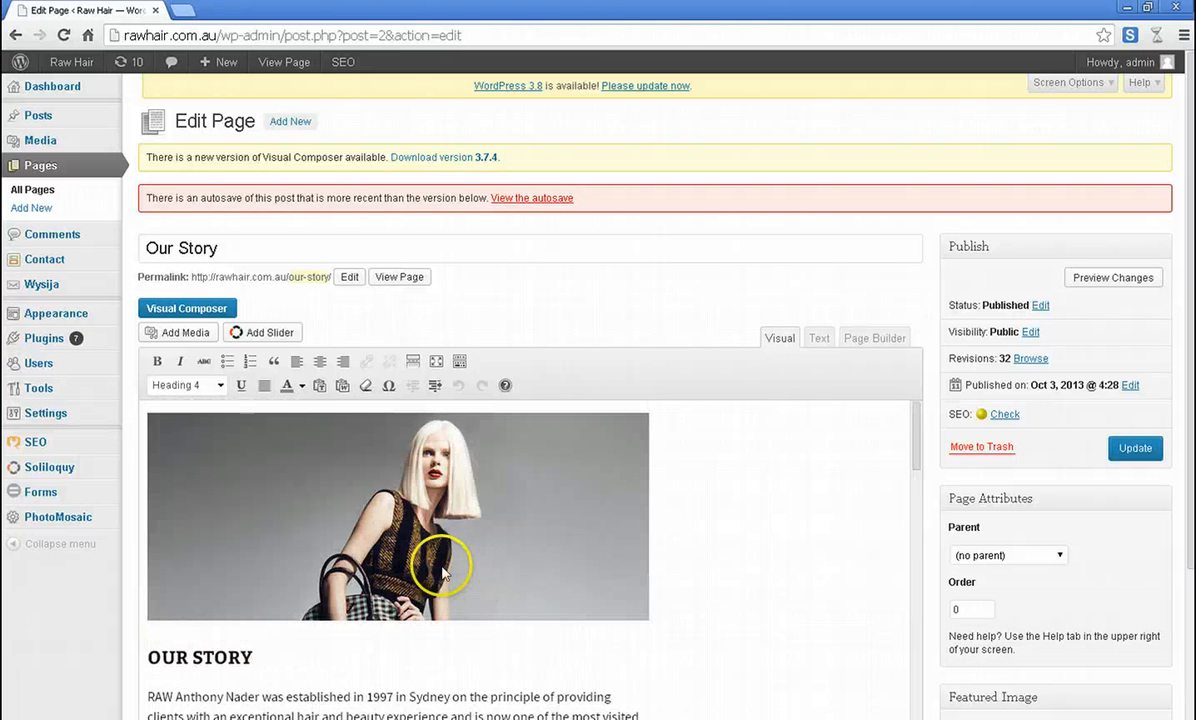
pyautogui.click(534, 526)
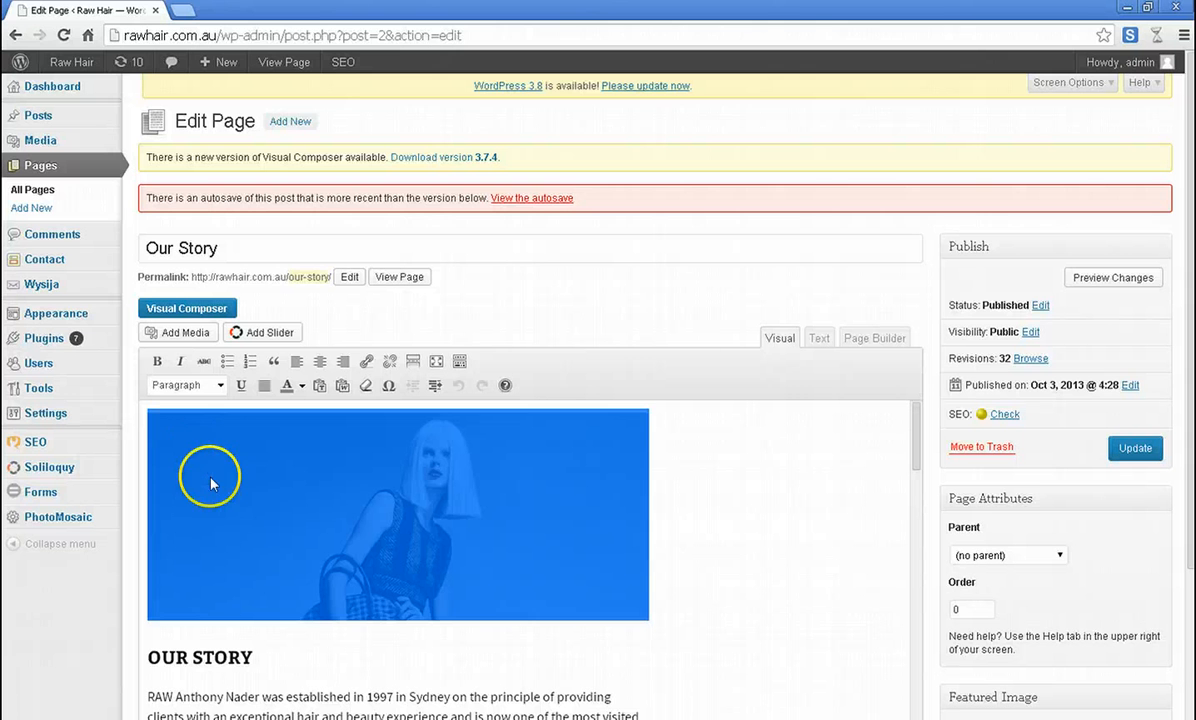
pyautogui.click(193, 482)
pyautogui.click(164, 440)
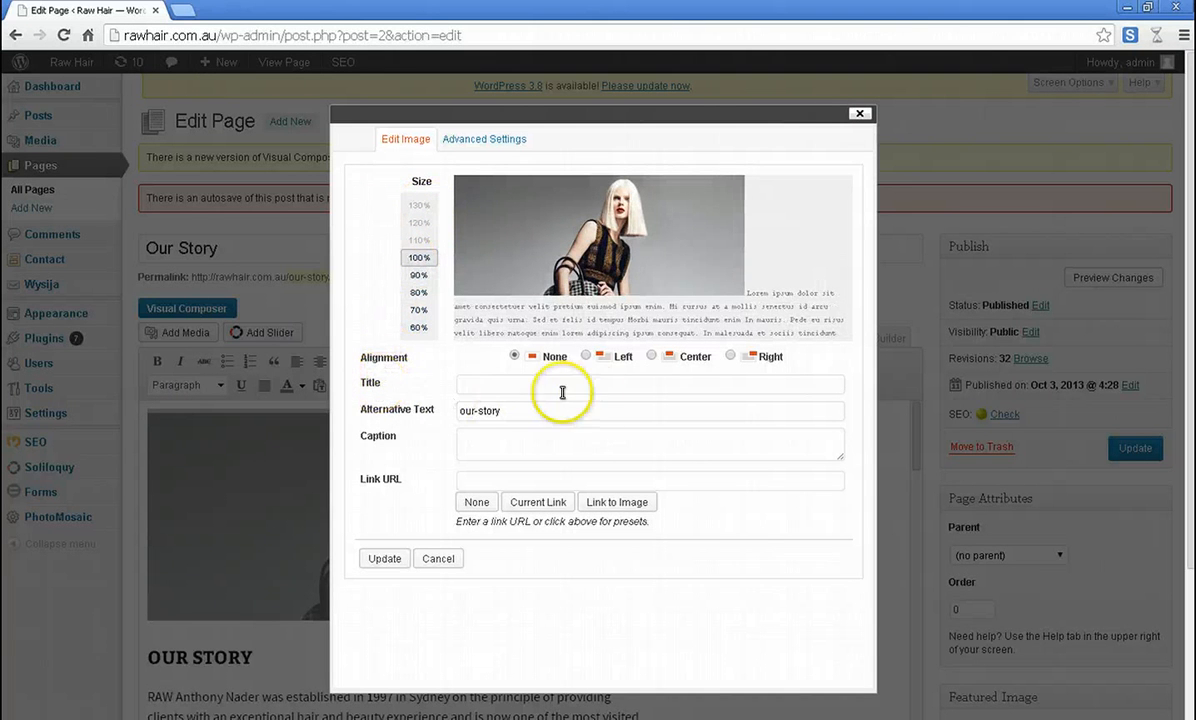
pyautogui.click(386, 559)
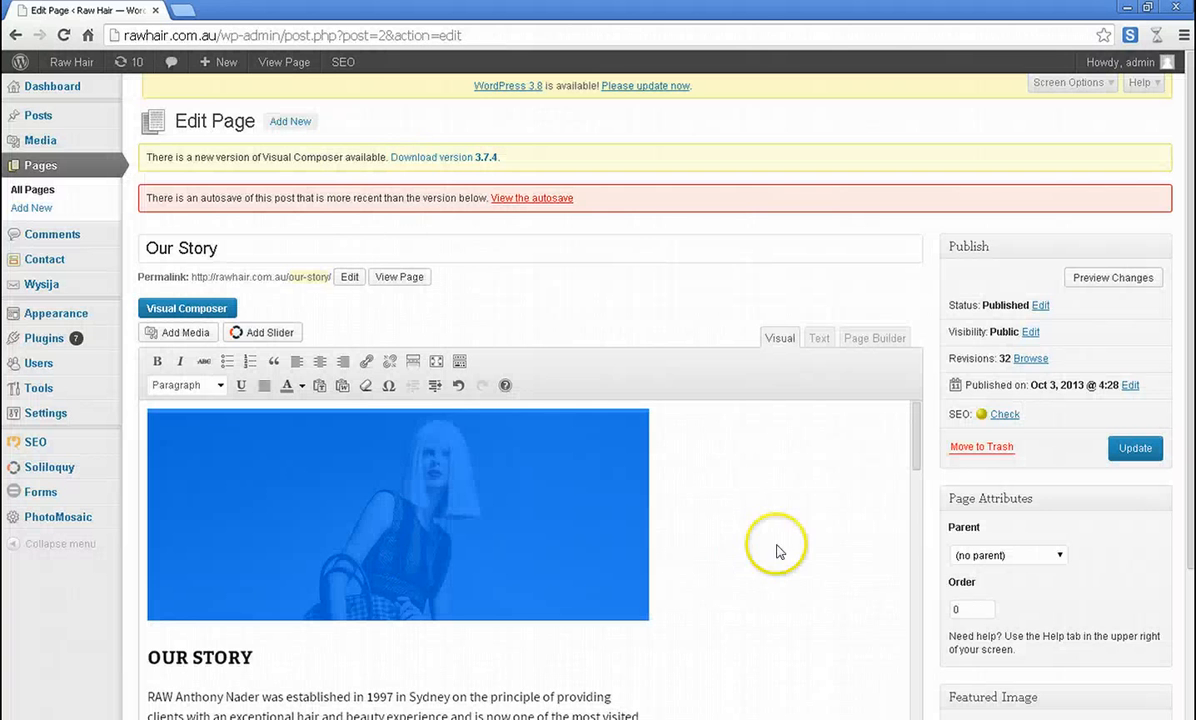
pyautogui.click(797, 547)
# Inspect the dimensions of services.jpg in the featured image media library and close the library without setting an image.
pyautogui.scroll(-5, 797, 547)
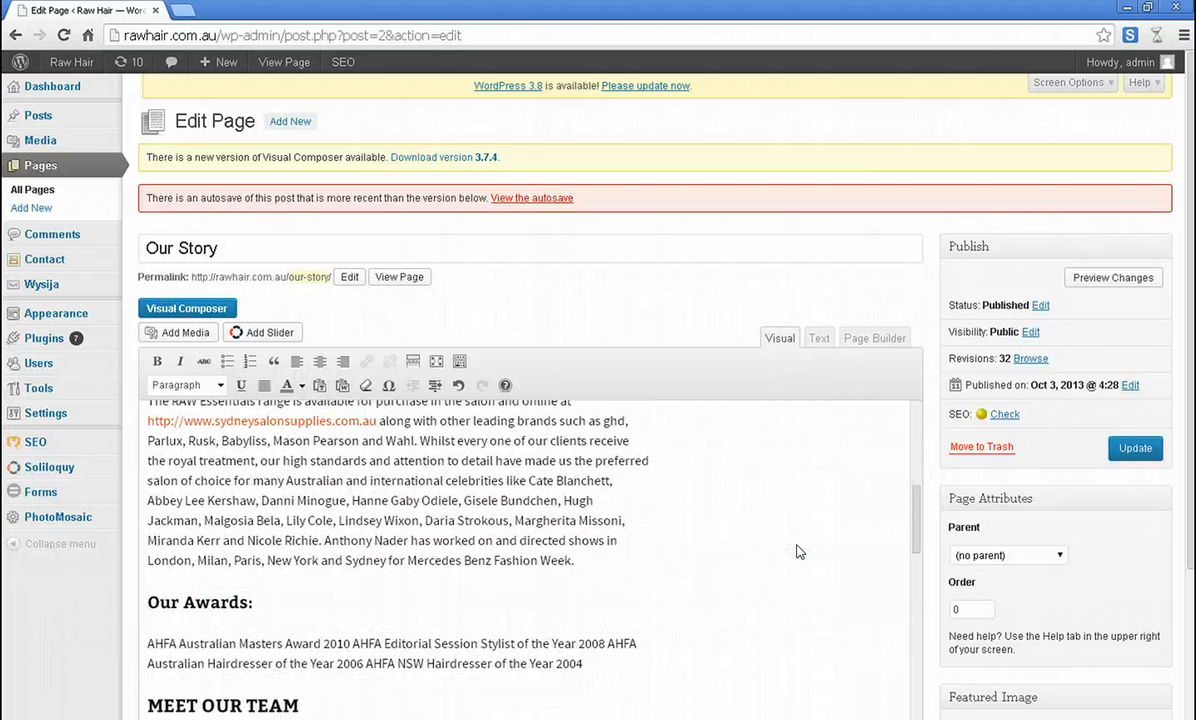
pyautogui.scroll(-5, 797, 551)
pyautogui.scroll(5, 797, 551)
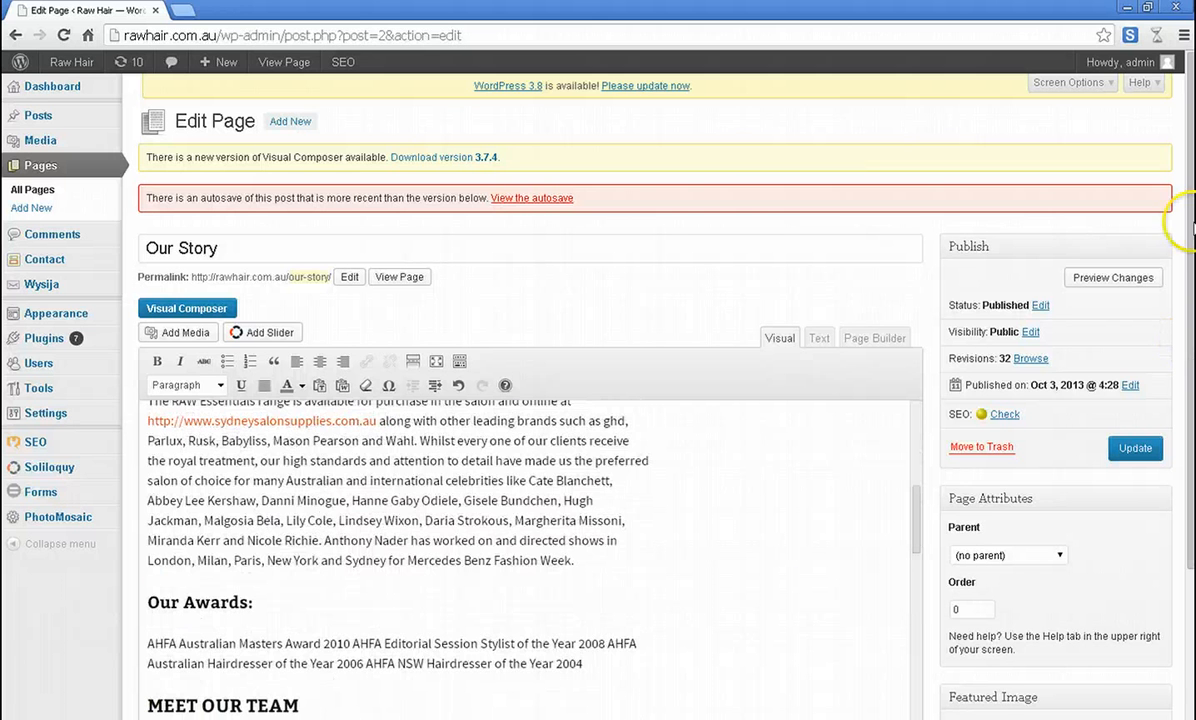
pyautogui.moveTo(1191, 235); pyautogui.dragTo(1191, 385)
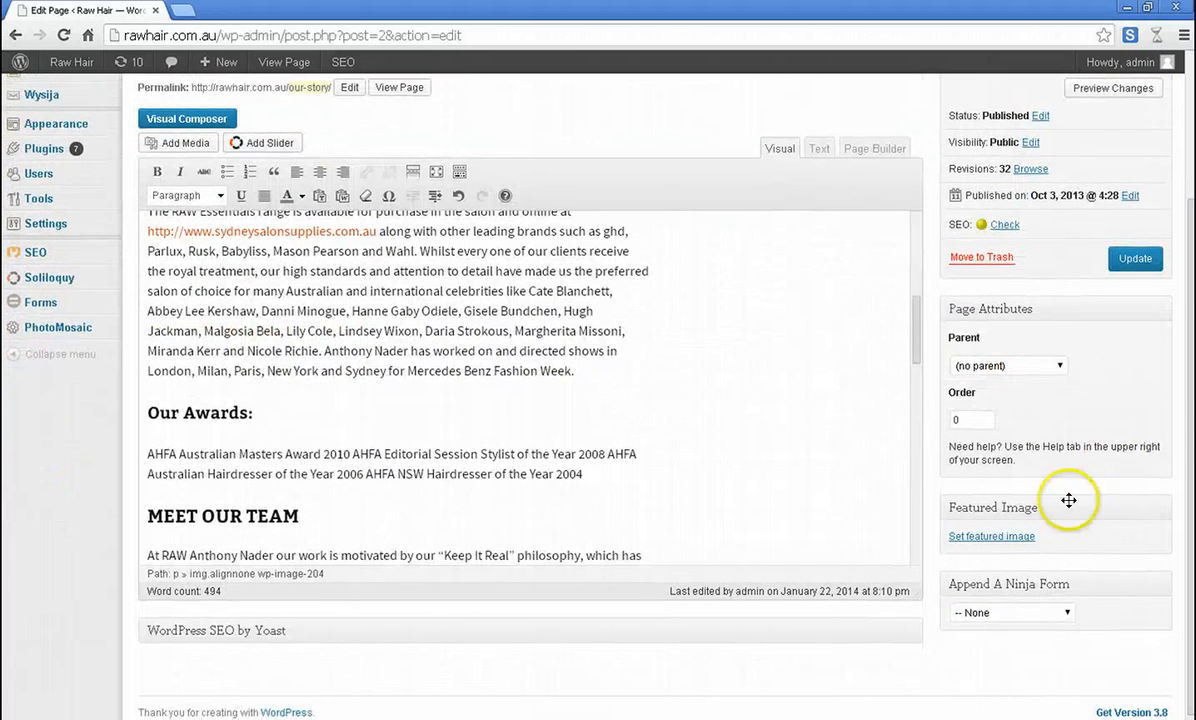
pyautogui.click(1014, 541)
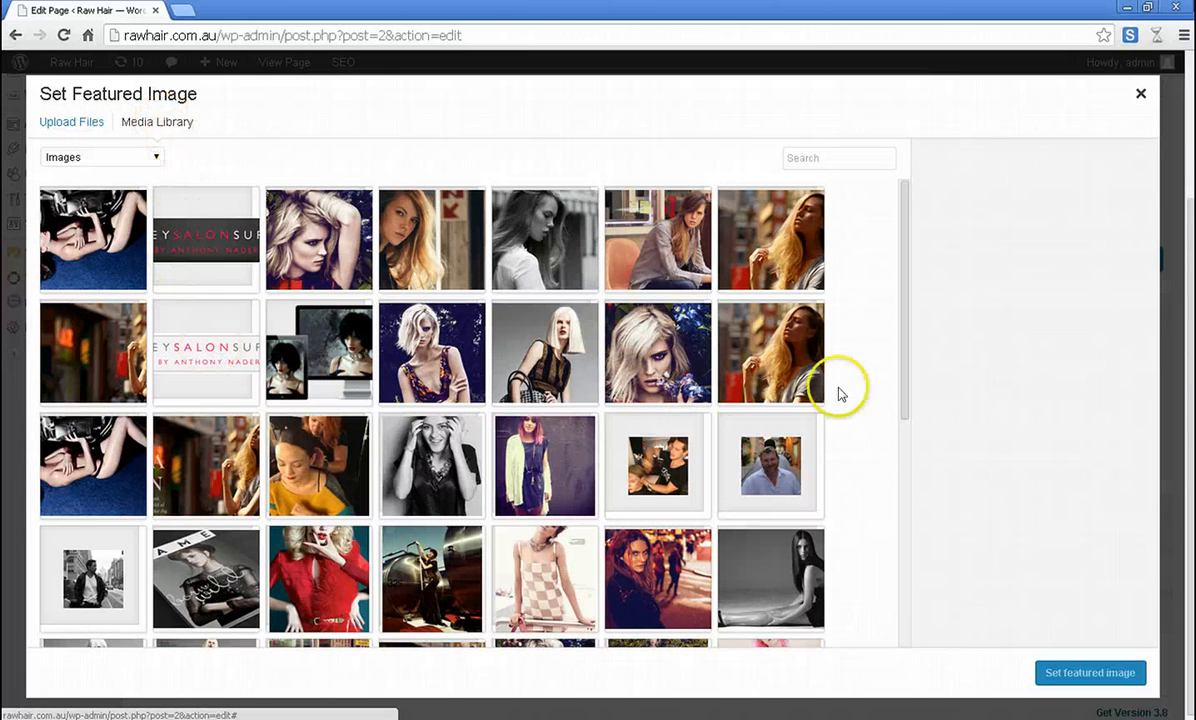
pyautogui.moveTo(907, 395); pyautogui.dragTo(903, 314)
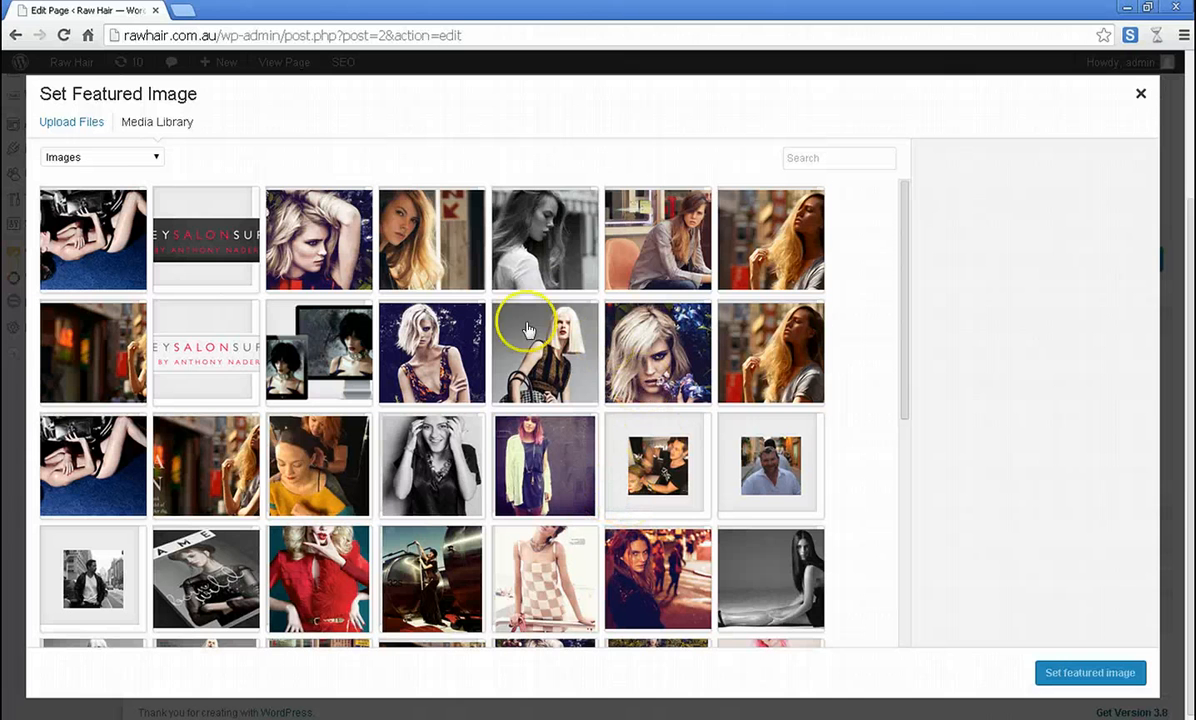
pyautogui.click(441, 343)
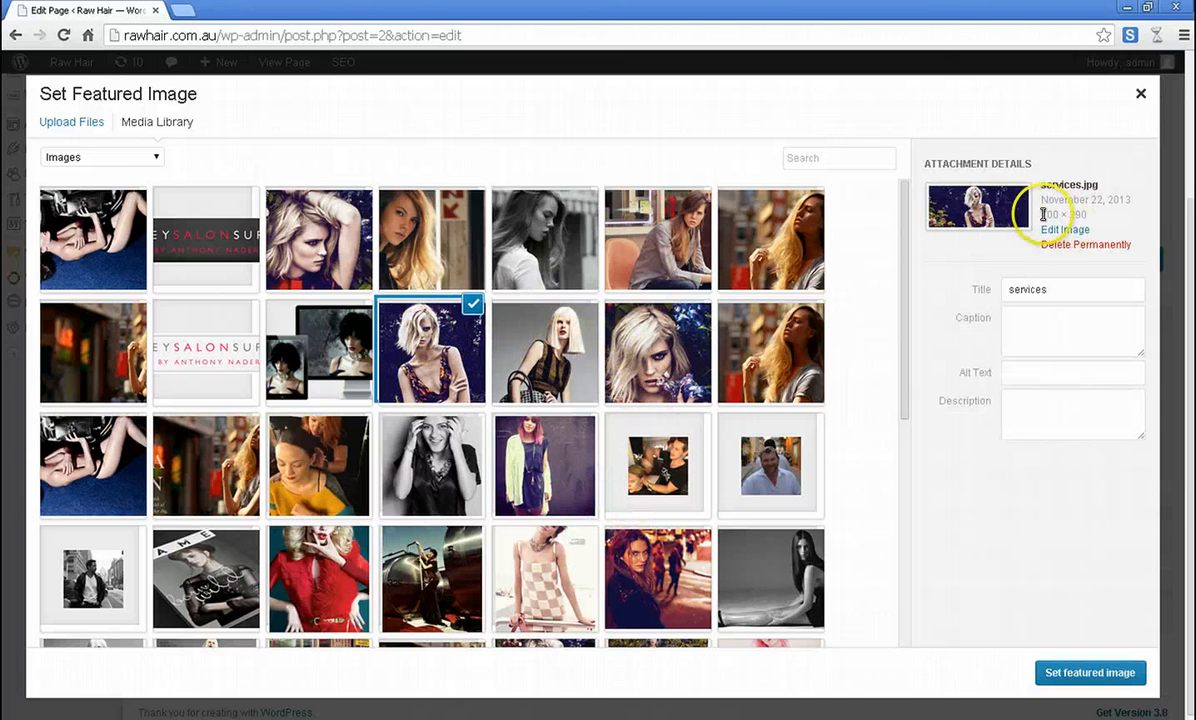
pyautogui.moveTo(1043, 214); pyautogui.dragTo(1068, 209)
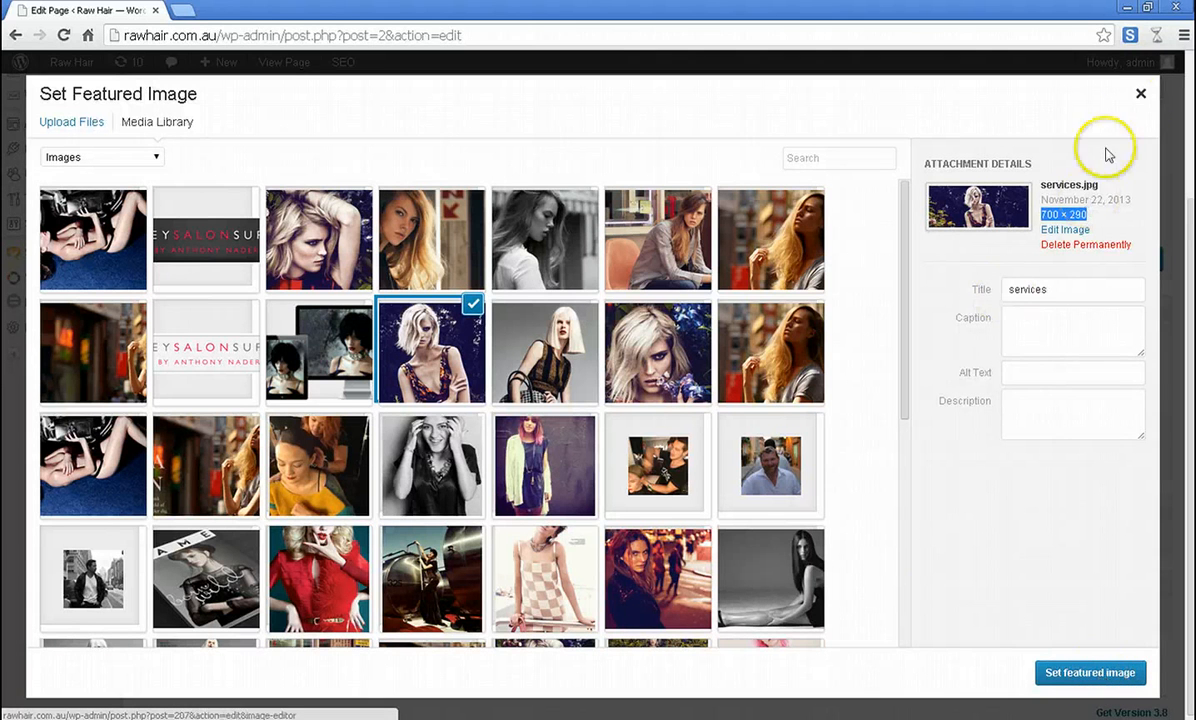
pyautogui.click(1141, 95)
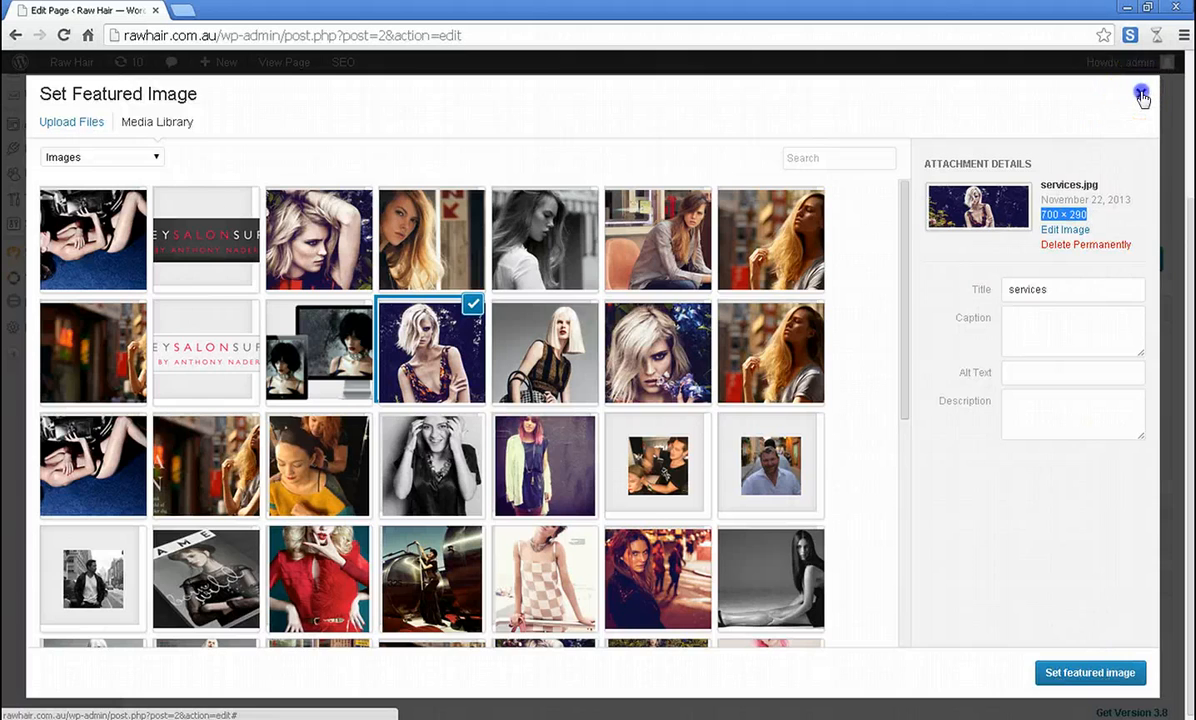
# Set services.jpg from the media library as the Our Story page's featured image.
pyautogui.scroll(10, 708, 347)
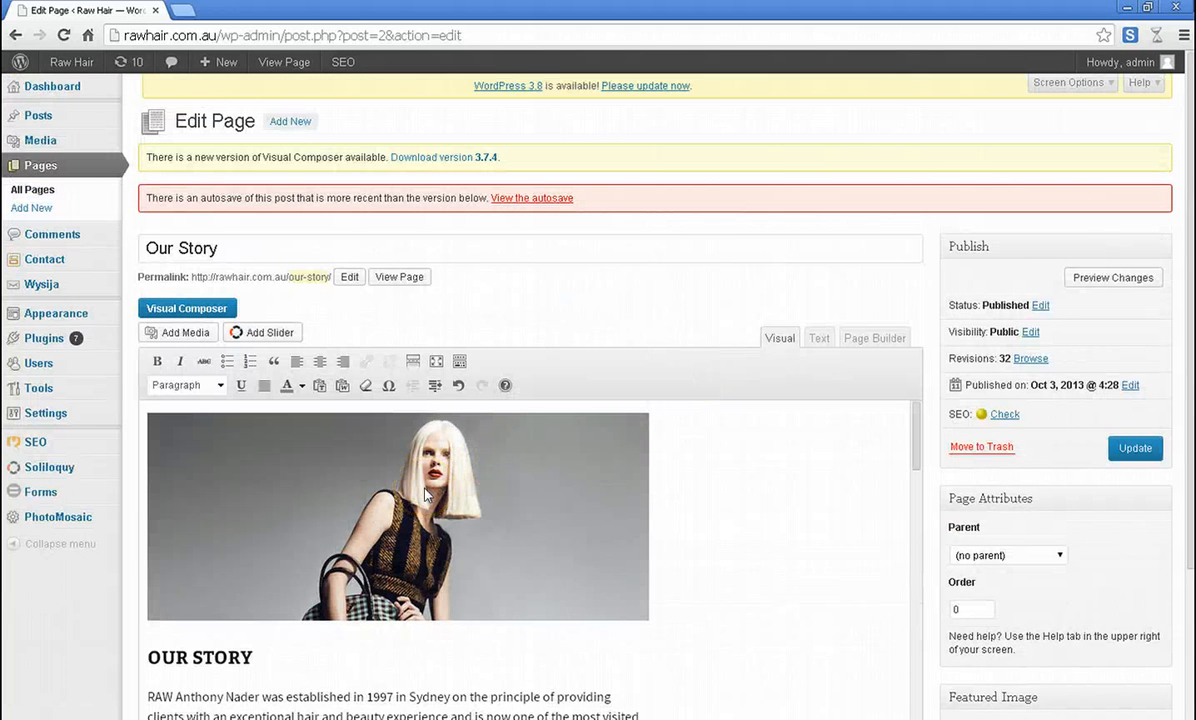
pyautogui.scroll(-2, 916, 499)
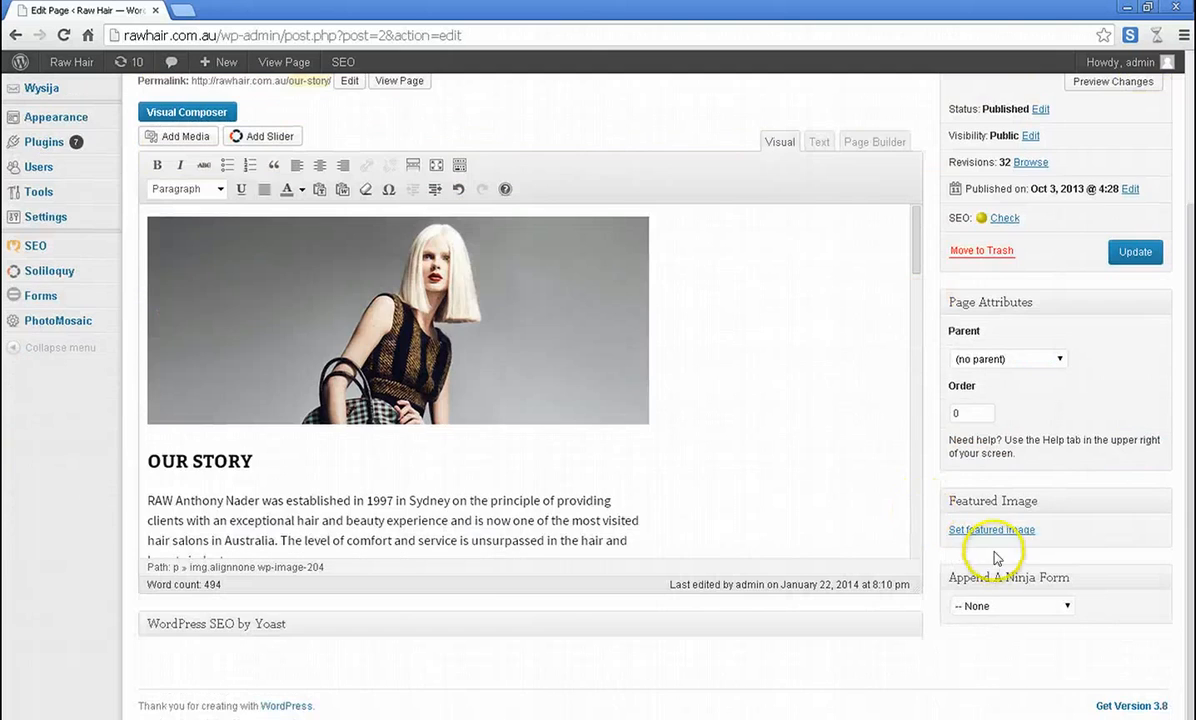
pyautogui.click(993, 532)
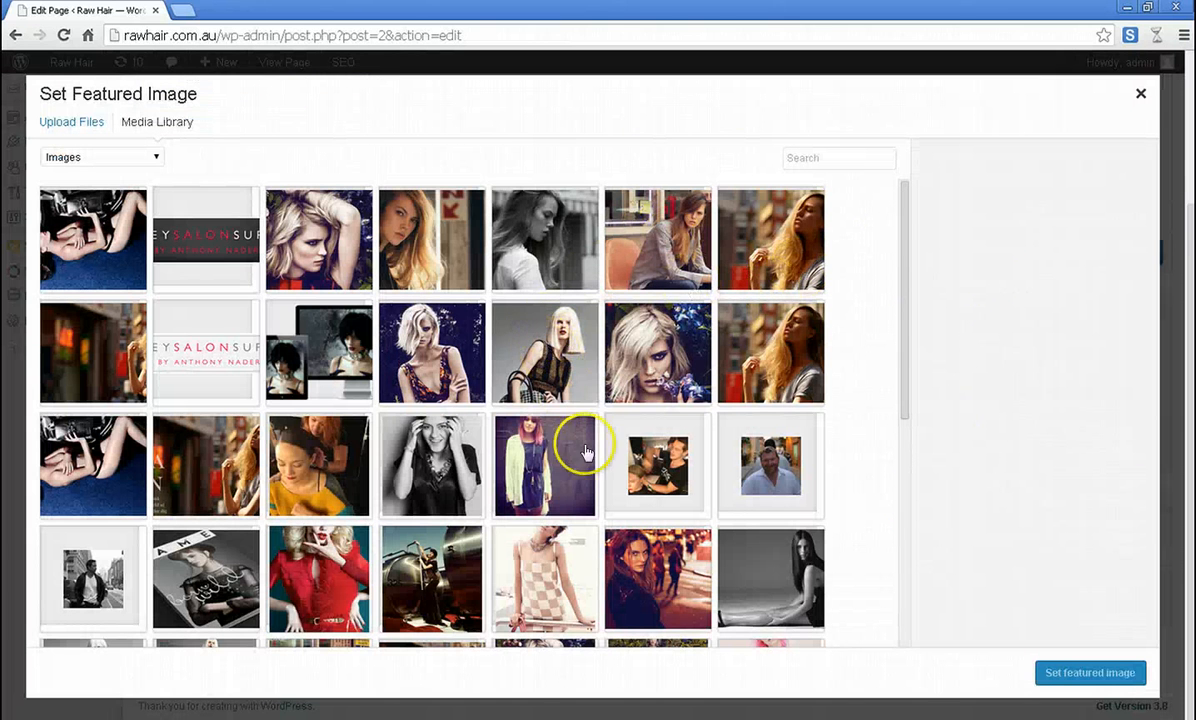
pyautogui.click(416, 332)
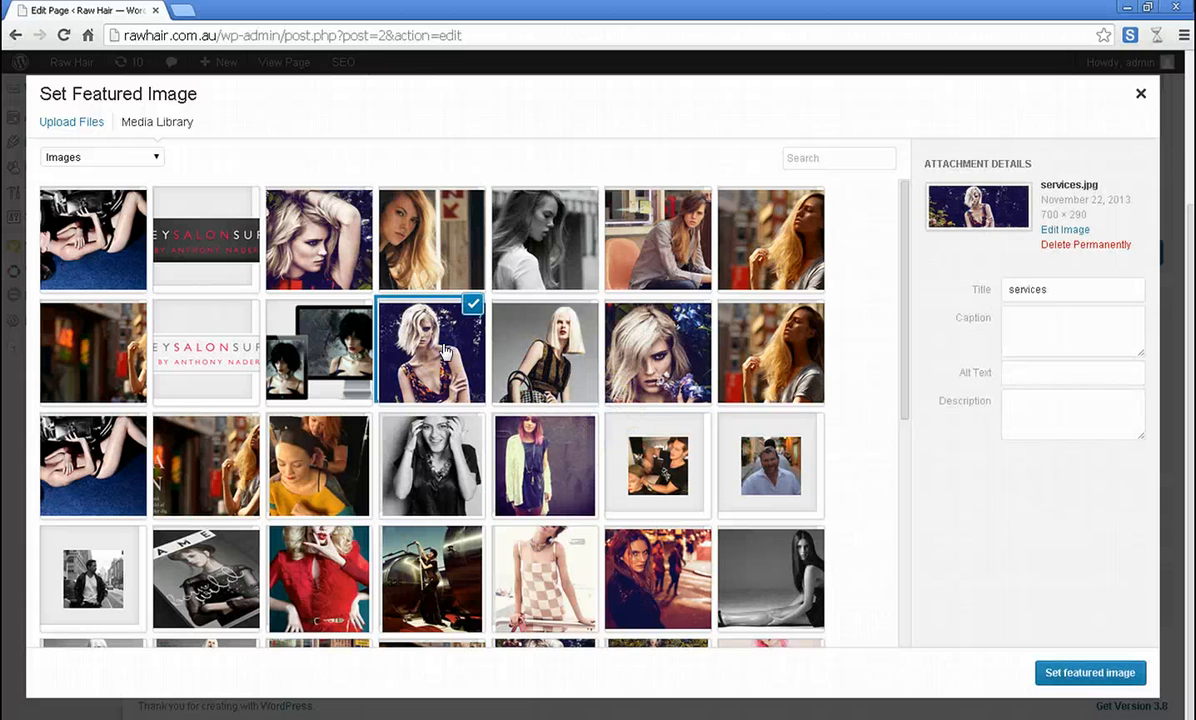
pyautogui.click(1090, 673)
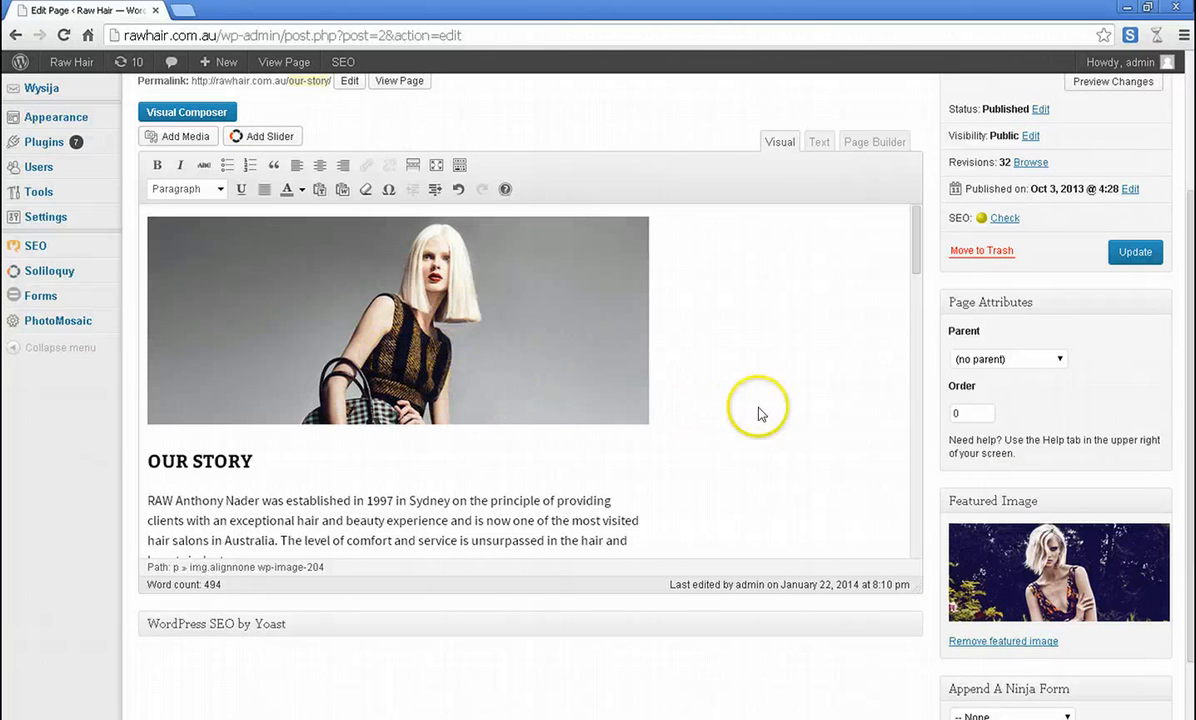
# Delete the banner image above the Our Story heading from the page content.
pyautogui.click(494, 371)
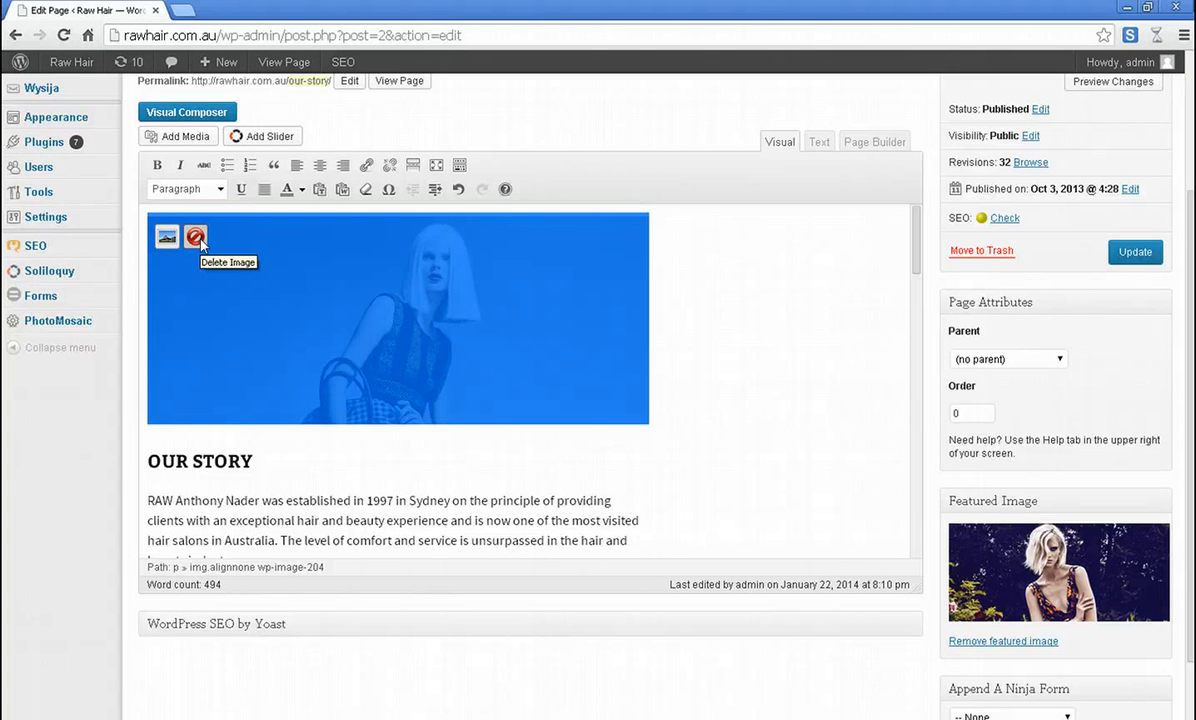
pyautogui.click(196, 238)
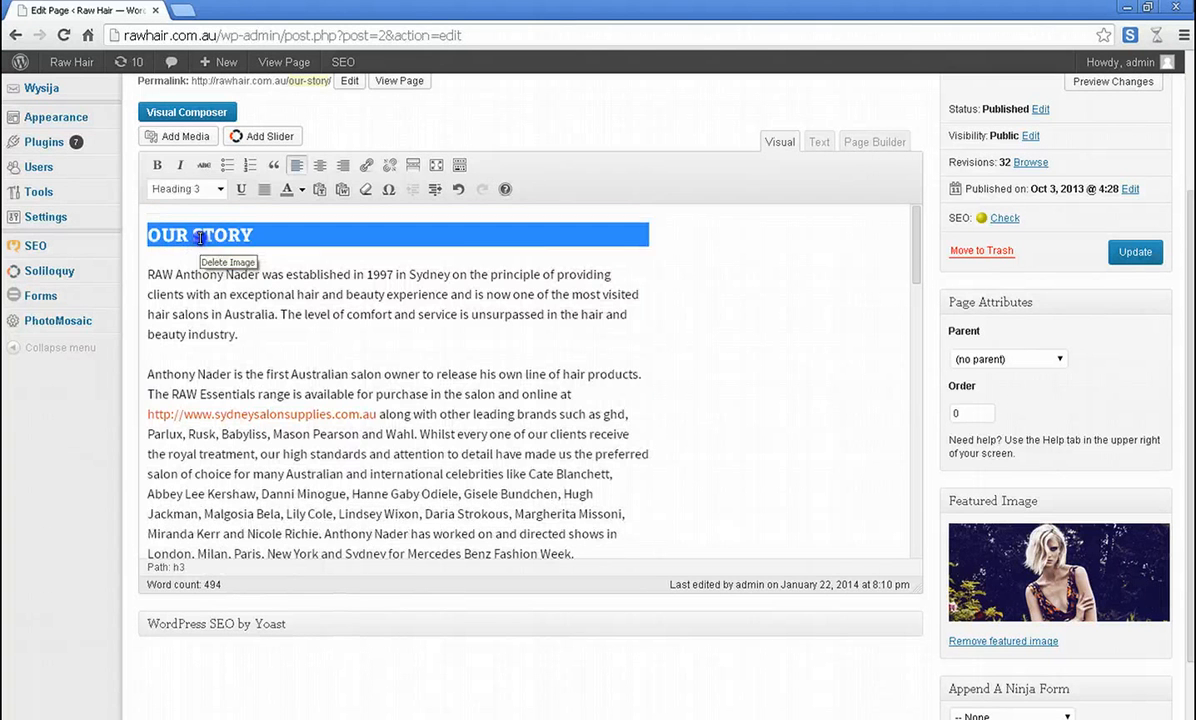
pyautogui.click(360, 252)
pyautogui.scroll(1, 687, 461)
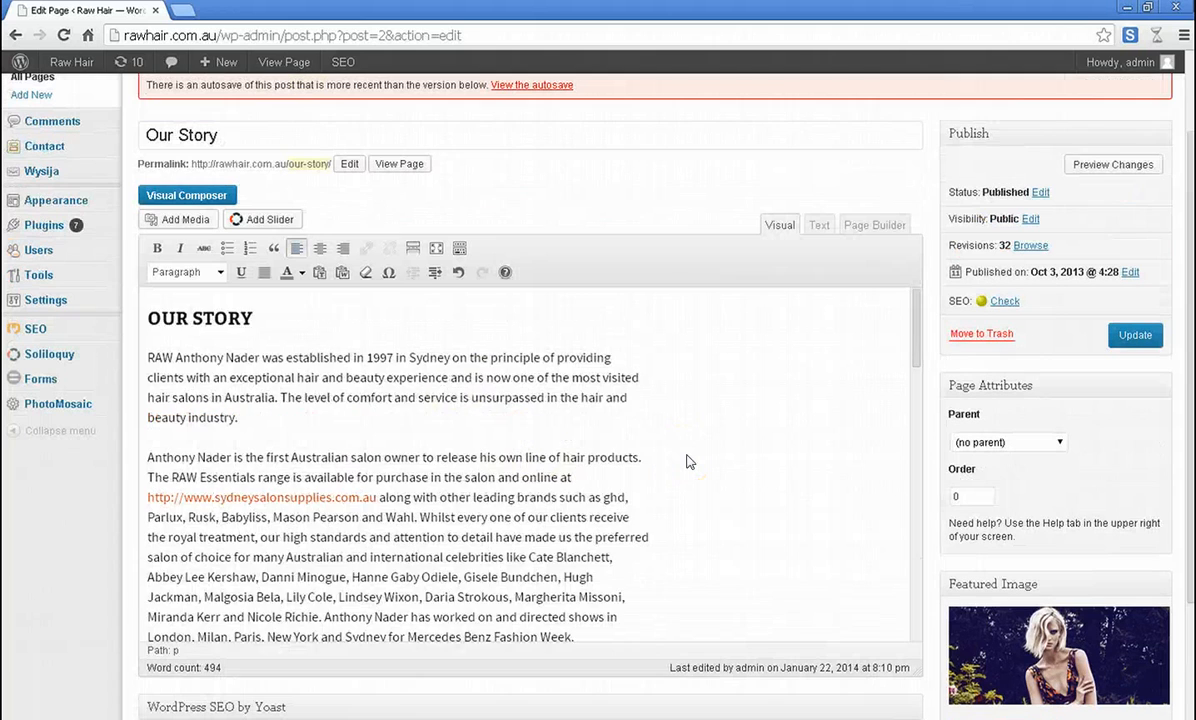
# Update the Our Story page and preview it to check the featured image above the text.
pyautogui.scroll(-2, 687, 461)
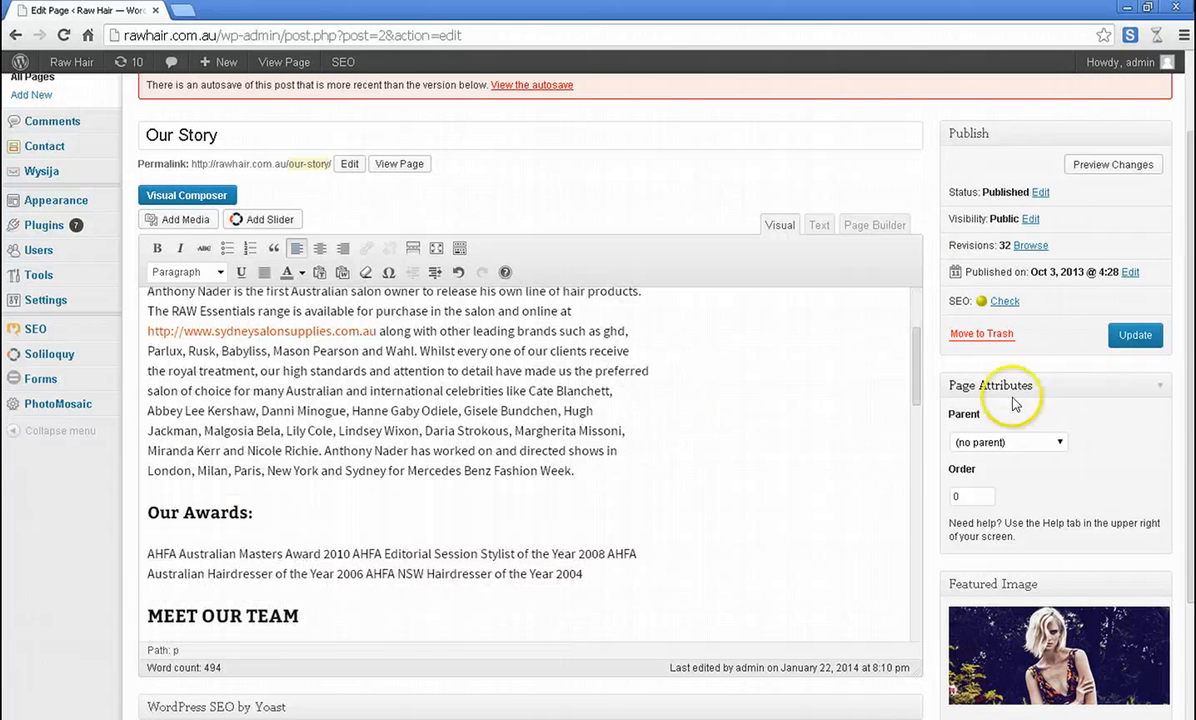
pyautogui.click(1146, 335)
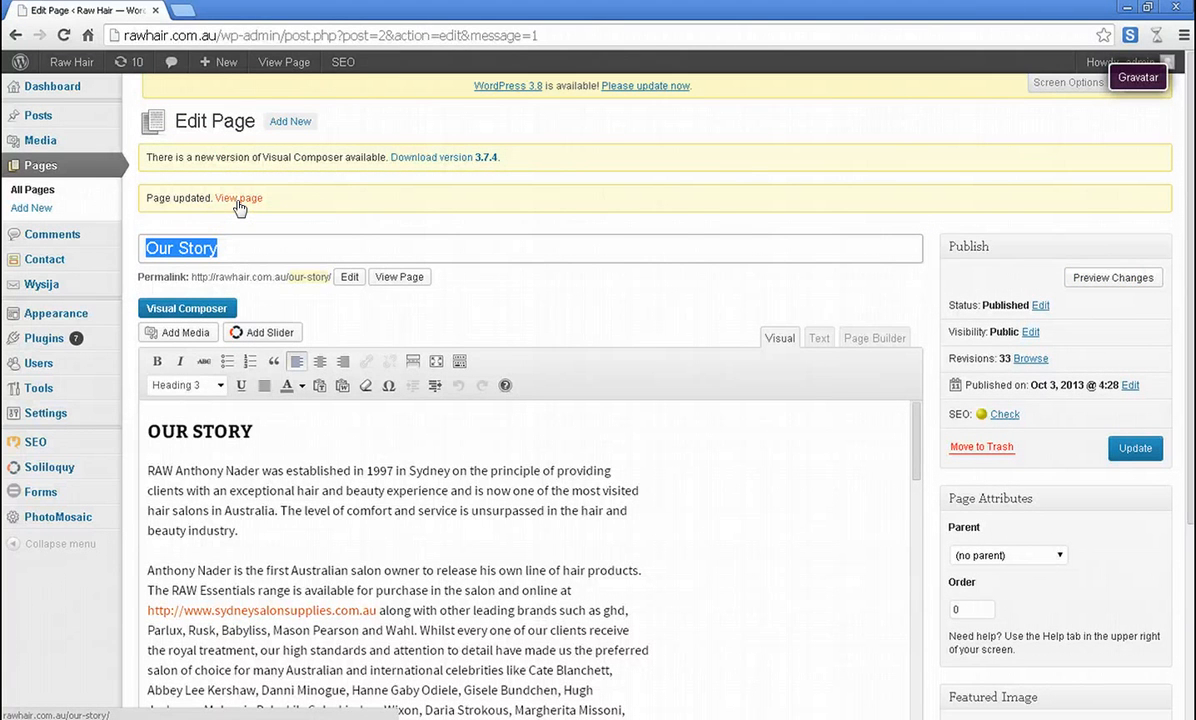
pyautogui.click(1113, 278)
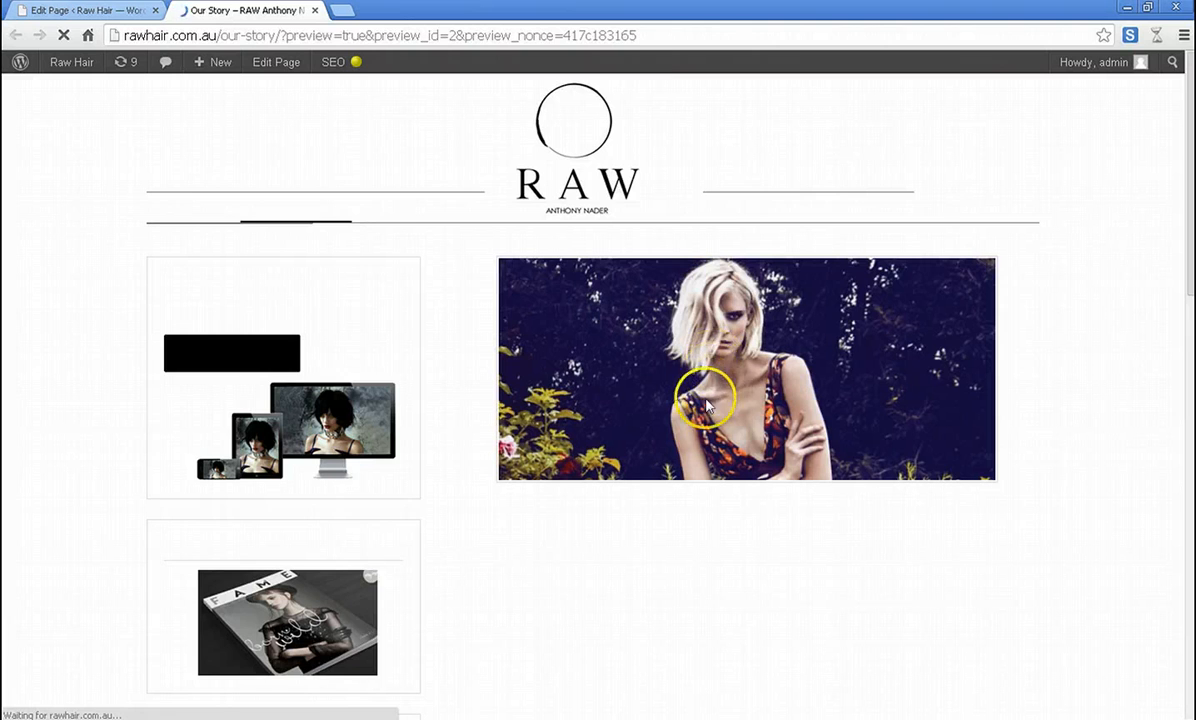
pyautogui.scroll(-3, 705, 408)
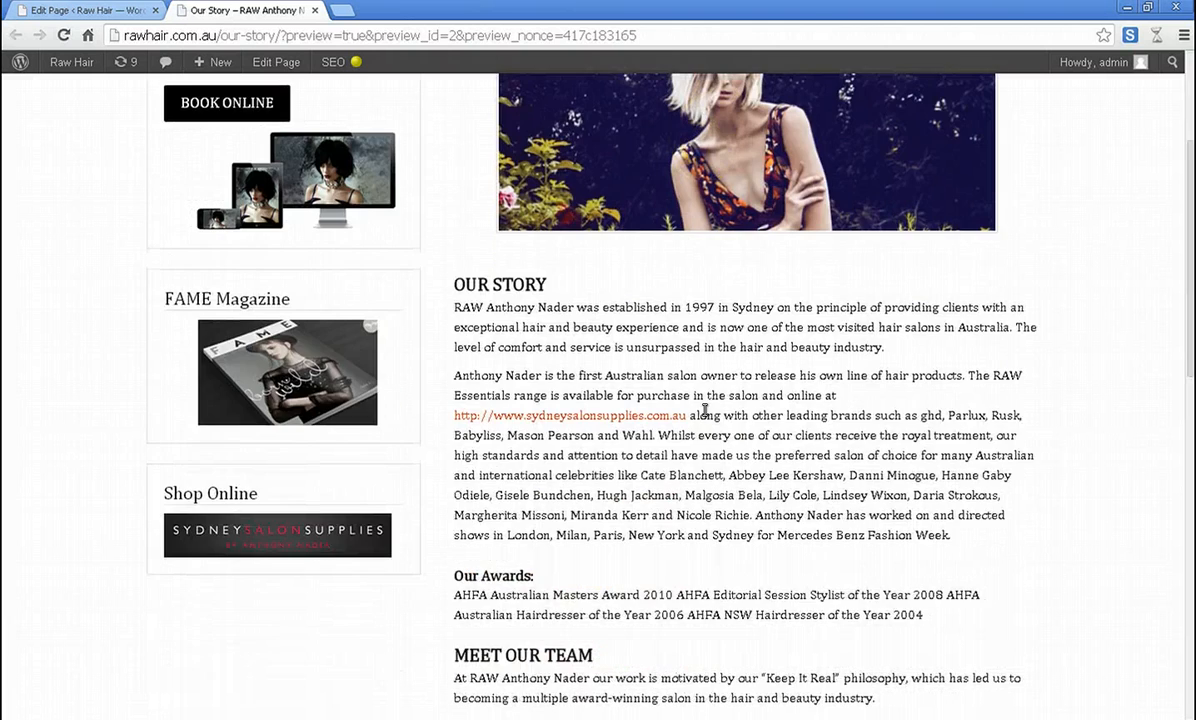
pyautogui.scroll(-2, 705, 418)
pyautogui.scroll(5, 700, 480)
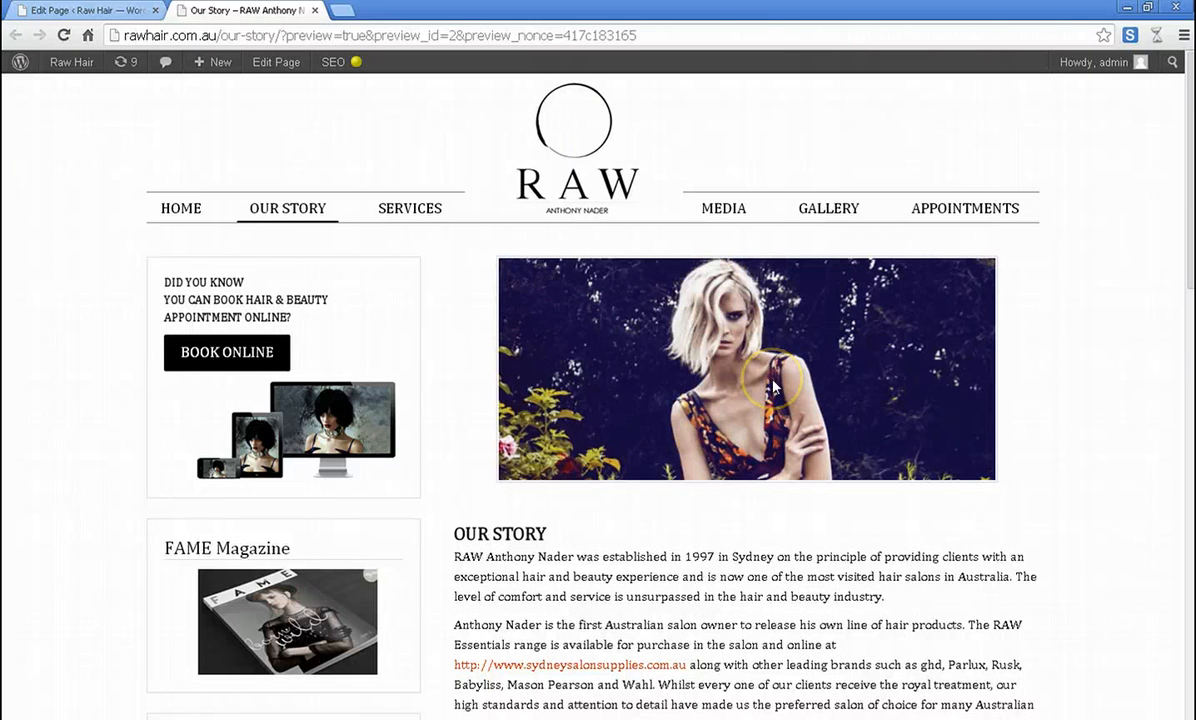
# View the site's Services page and look through the photo mosaic on the Gallery page.
pyautogui.click(410, 212)
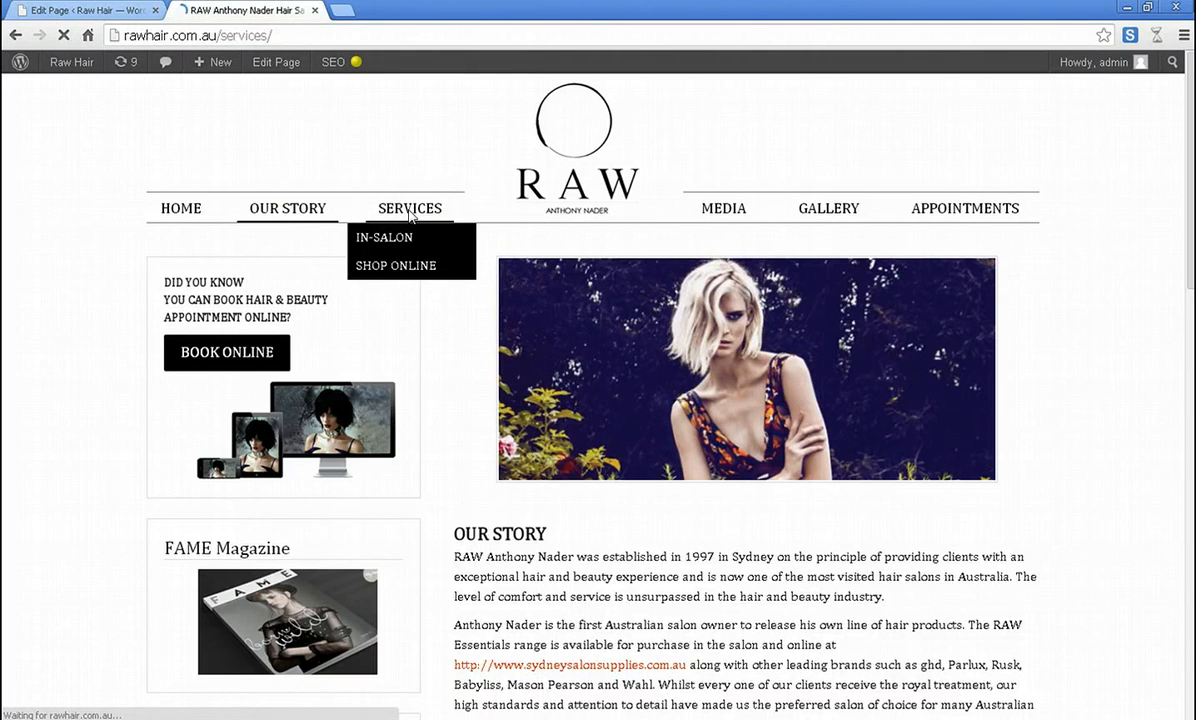
pyautogui.moveTo(782, 213)
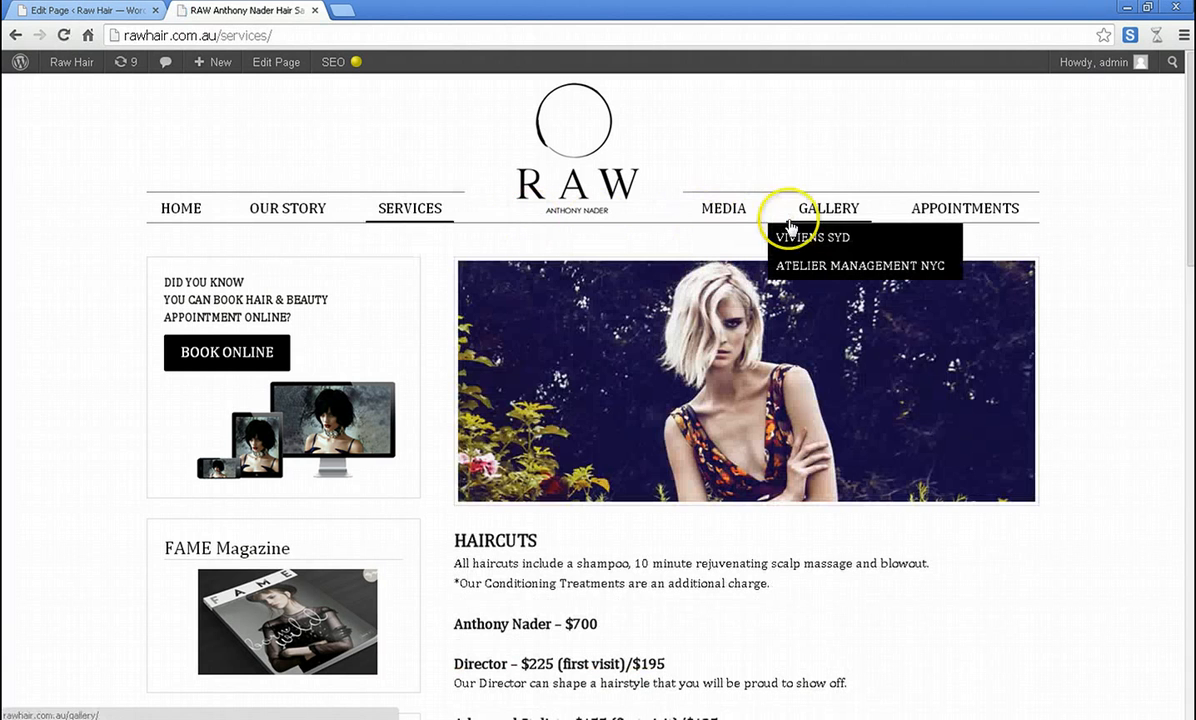
pyautogui.click(840, 212)
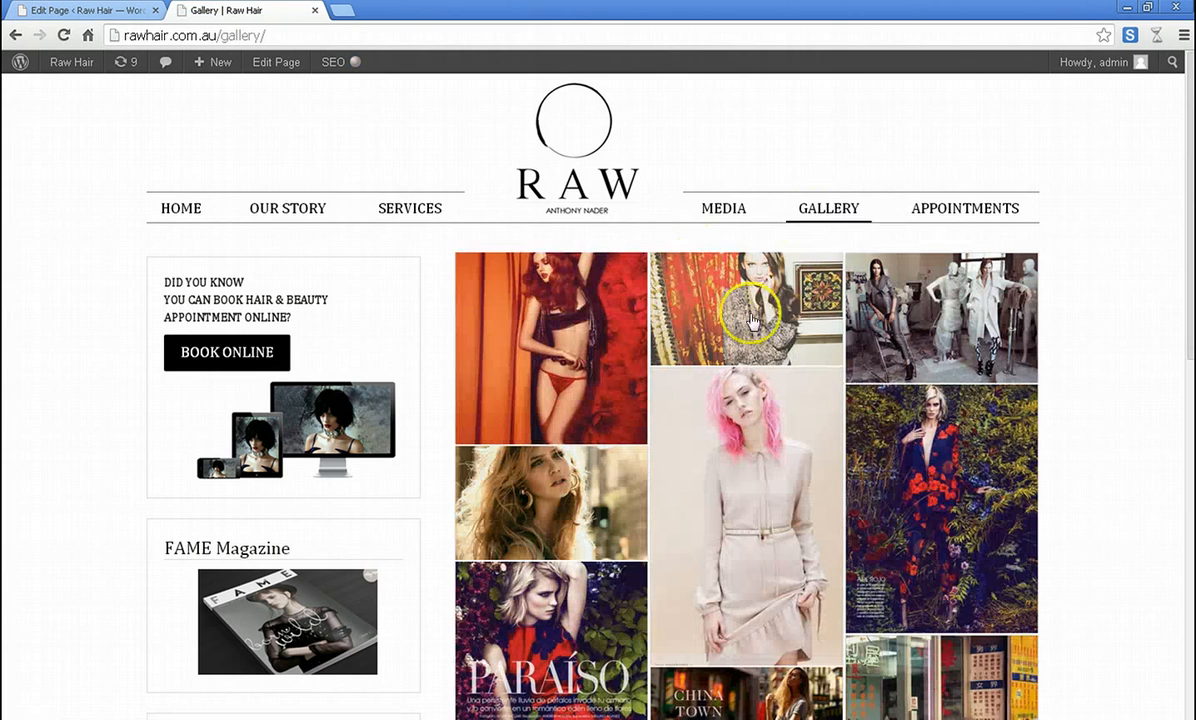
pyautogui.scroll(-3, 637, 382)
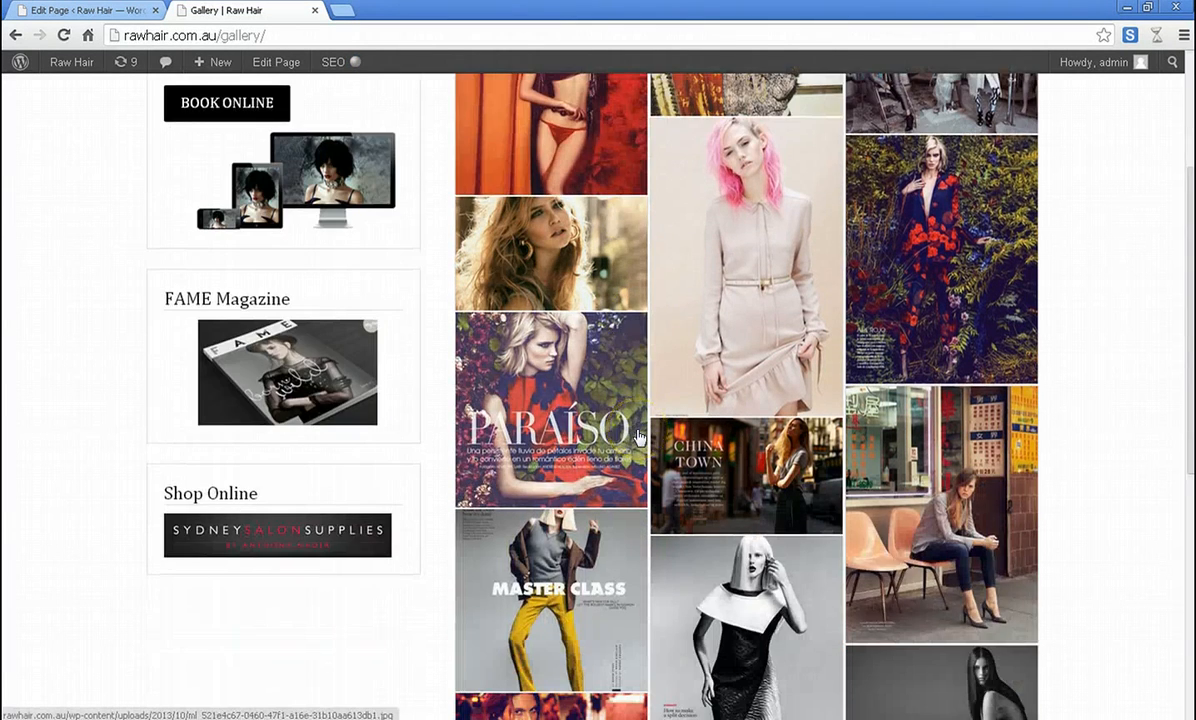
pyautogui.scroll(3, 639, 435)
pyautogui.click(582, 400)
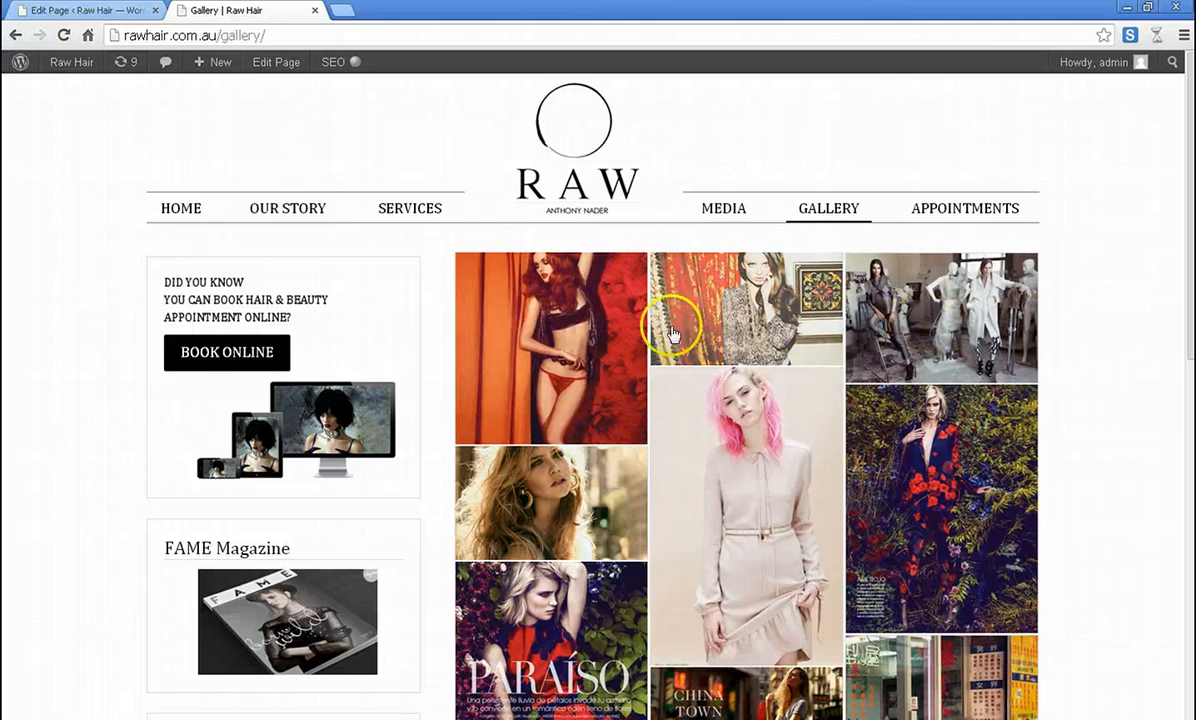
pyautogui.scroll(-3, 715, 328)
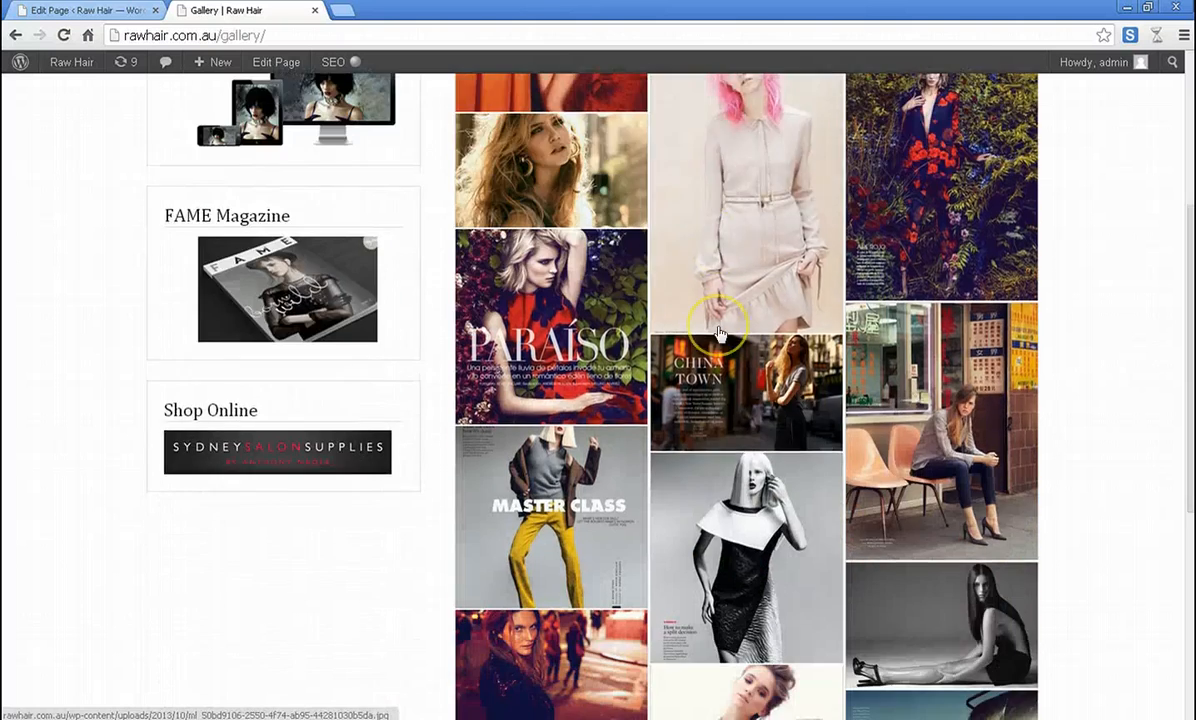
pyautogui.scroll(-2, 721, 427)
pyautogui.scroll(5, 724, 435)
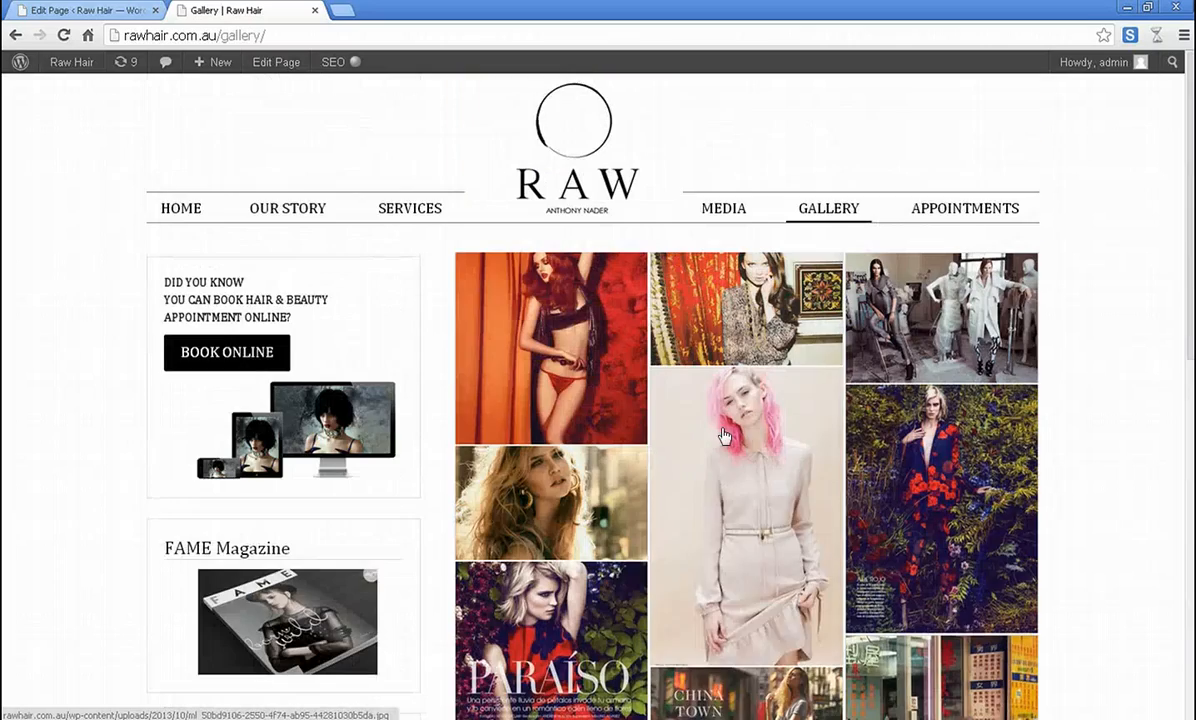
pyautogui.scroll(-4, 724, 435)
pyautogui.scroll(4, 724, 435)
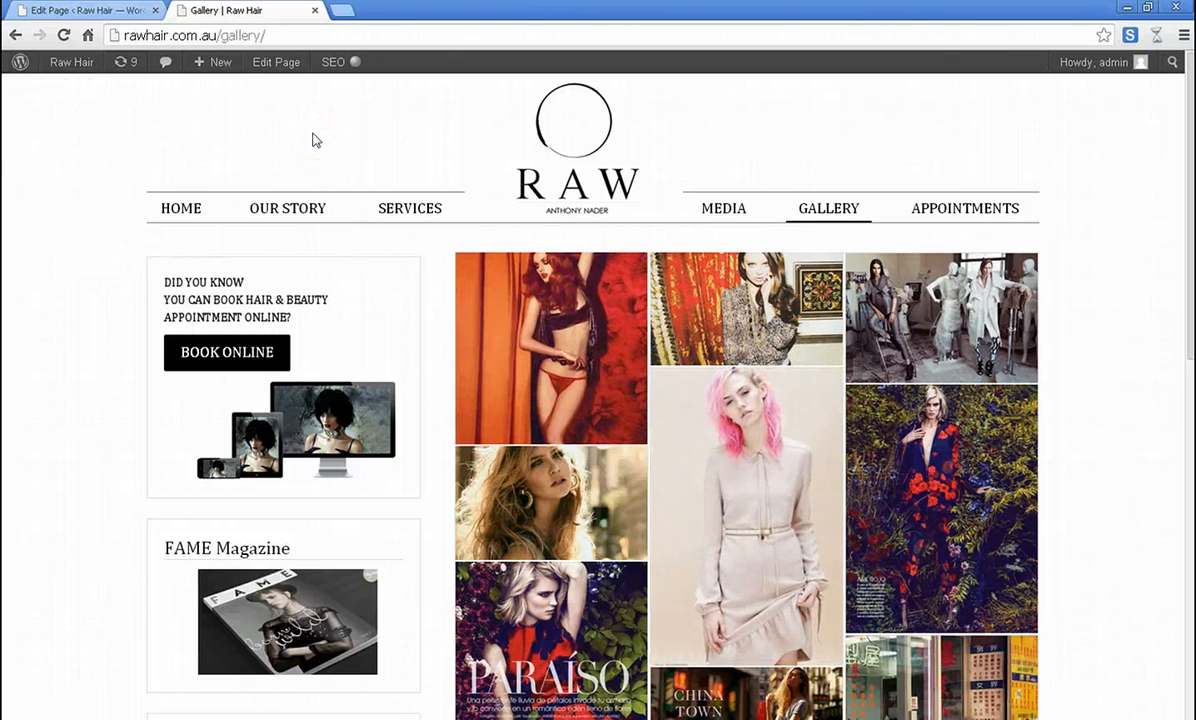
# Open the Gallery page for editing and highlight its whole photomosaic shortcode in the content.
pyautogui.click(284, 64)
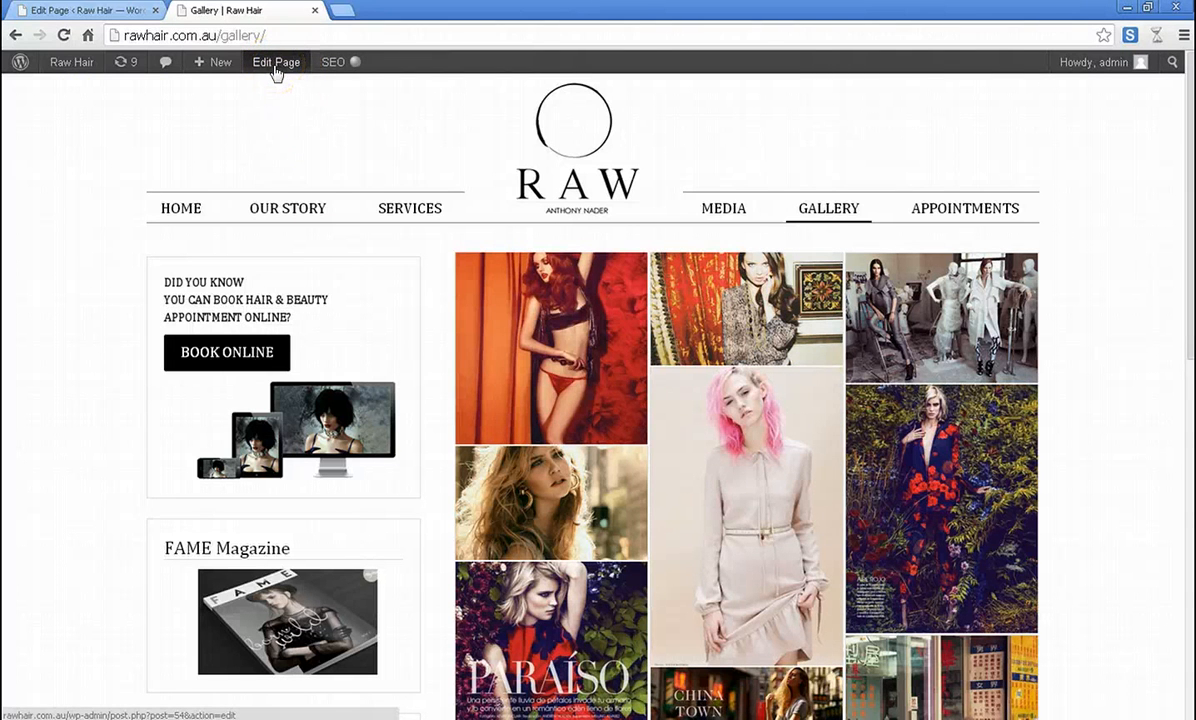
pyautogui.click(276, 68)
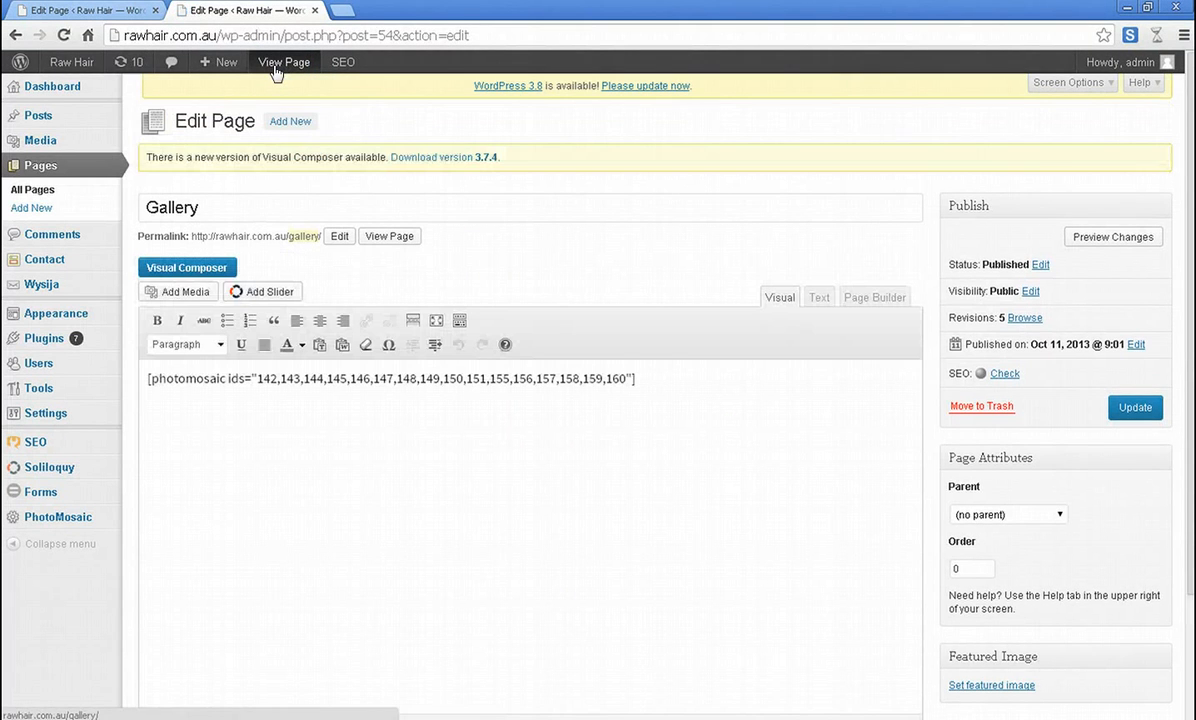
pyautogui.click(399, 544)
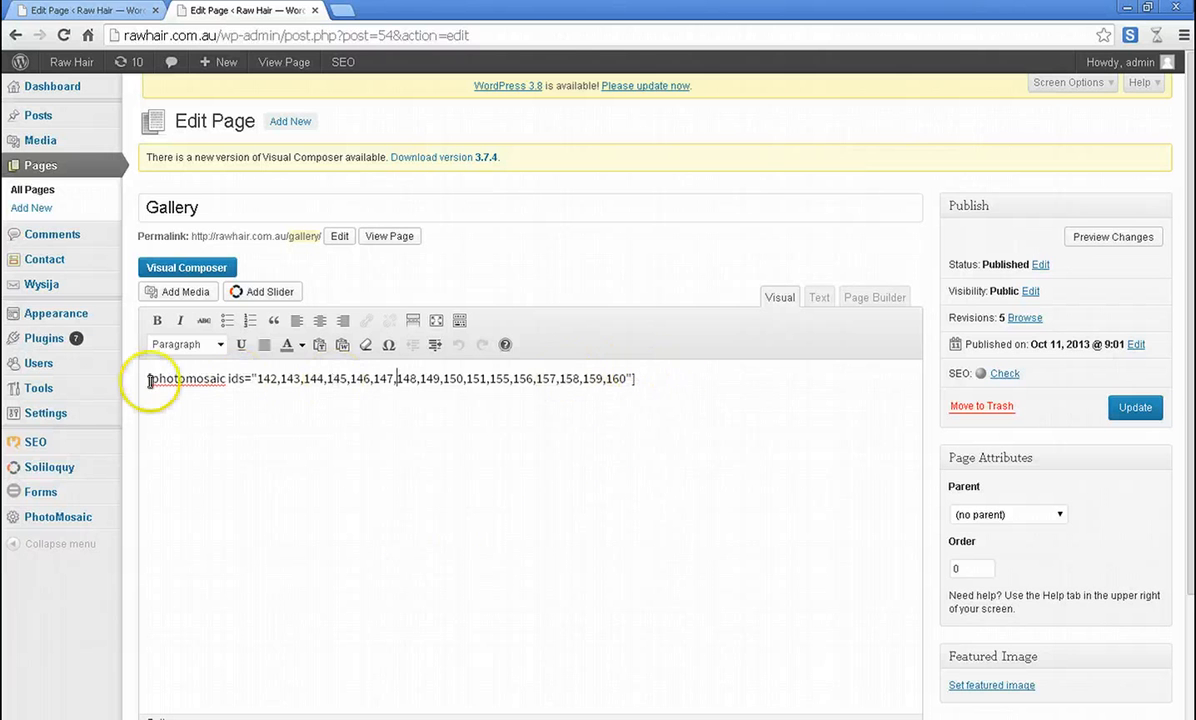
pyautogui.moveTo(150, 379); pyautogui.dragTo(686, 386)
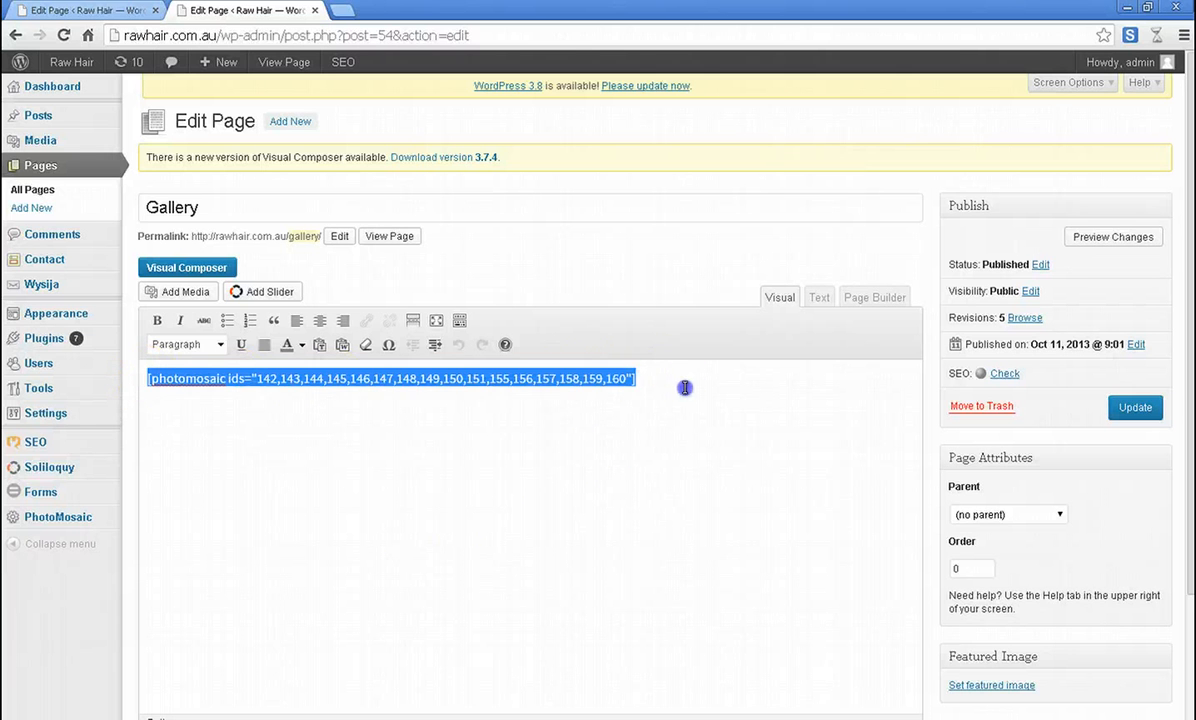
pyautogui.click(679, 484)
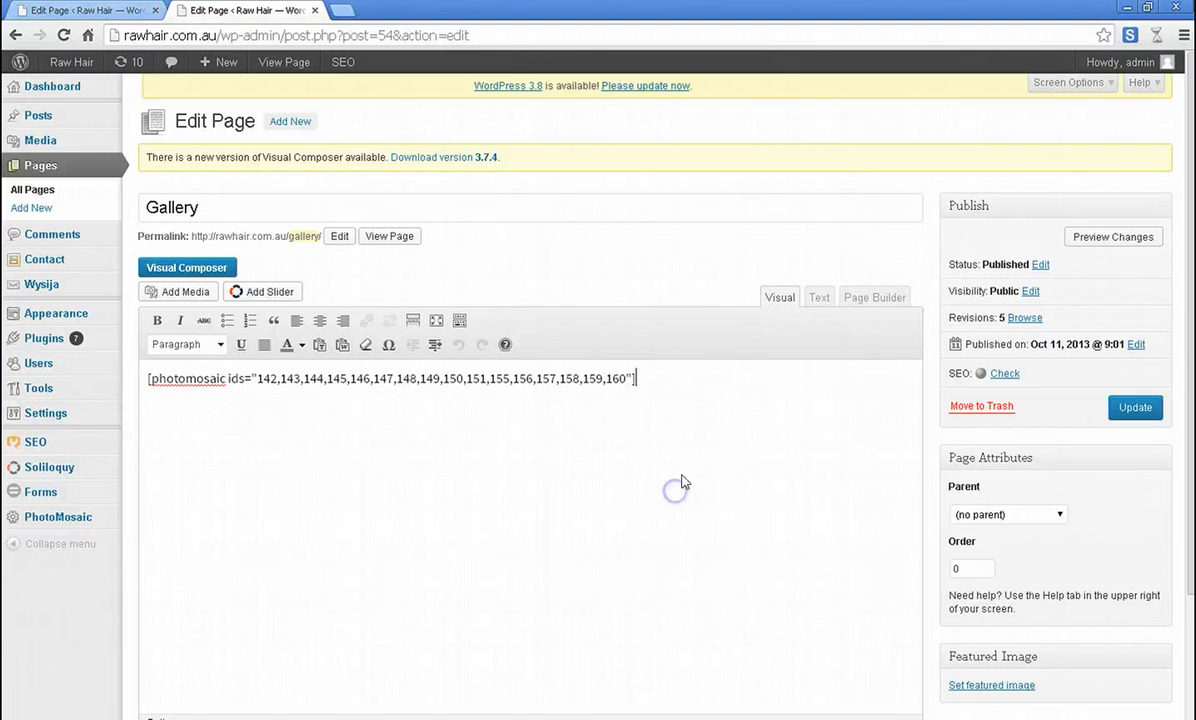
# Examine the Gallery page's shortcode in the text and visual views, highlighting the word photomosaic.
pyautogui.click(819, 298)
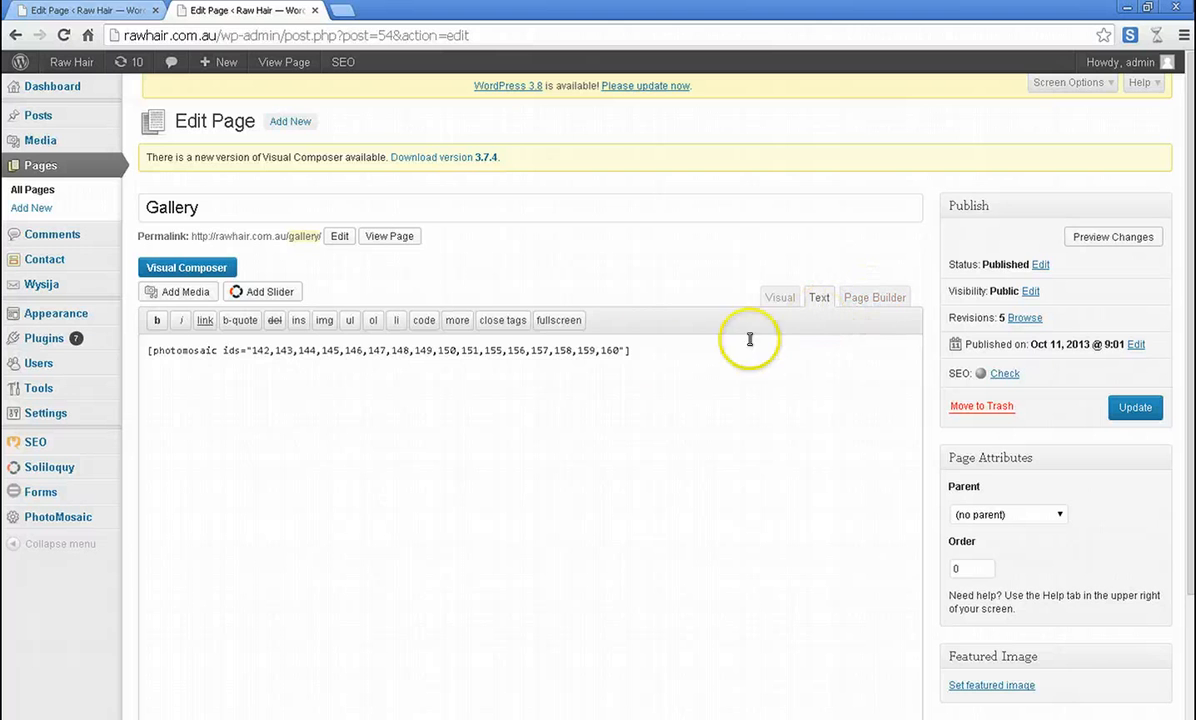
pyautogui.moveTo(645, 352); pyautogui.dragTo(137, 352)
pyautogui.click(385, 457)
pyautogui.click(779, 298)
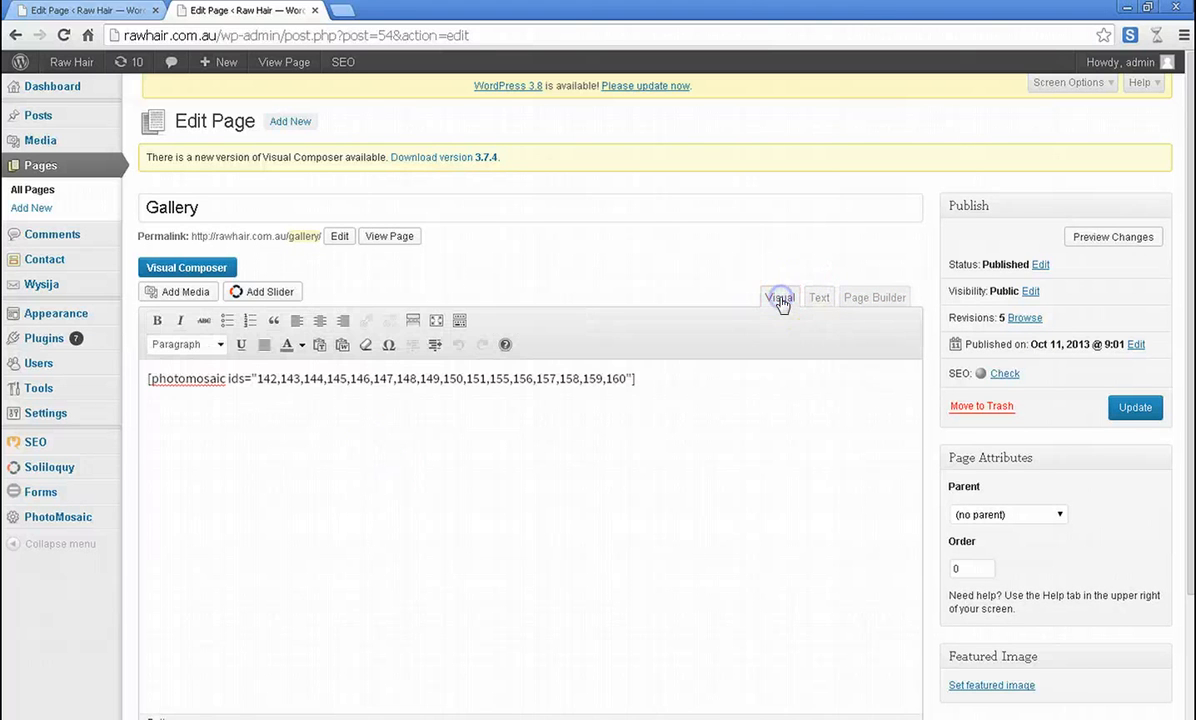
pyautogui.click(516, 468)
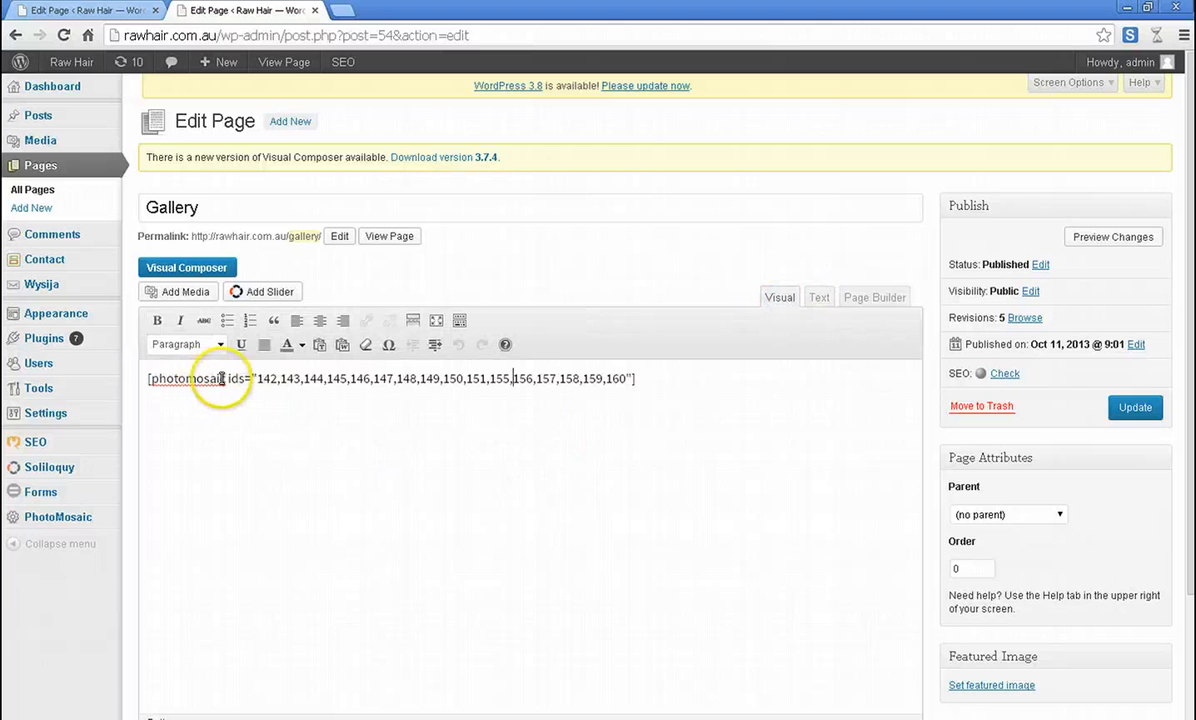
pyautogui.moveTo(226, 378); pyautogui.dragTo(153, 380)
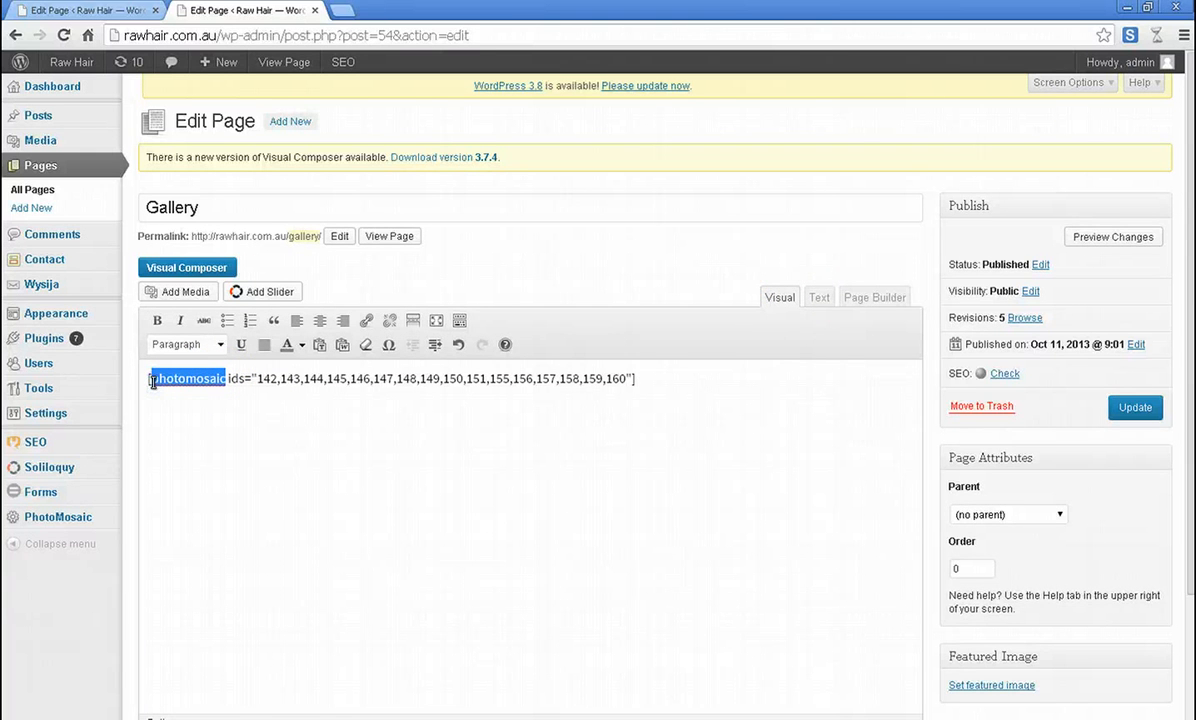
pyautogui.click(782, 352)
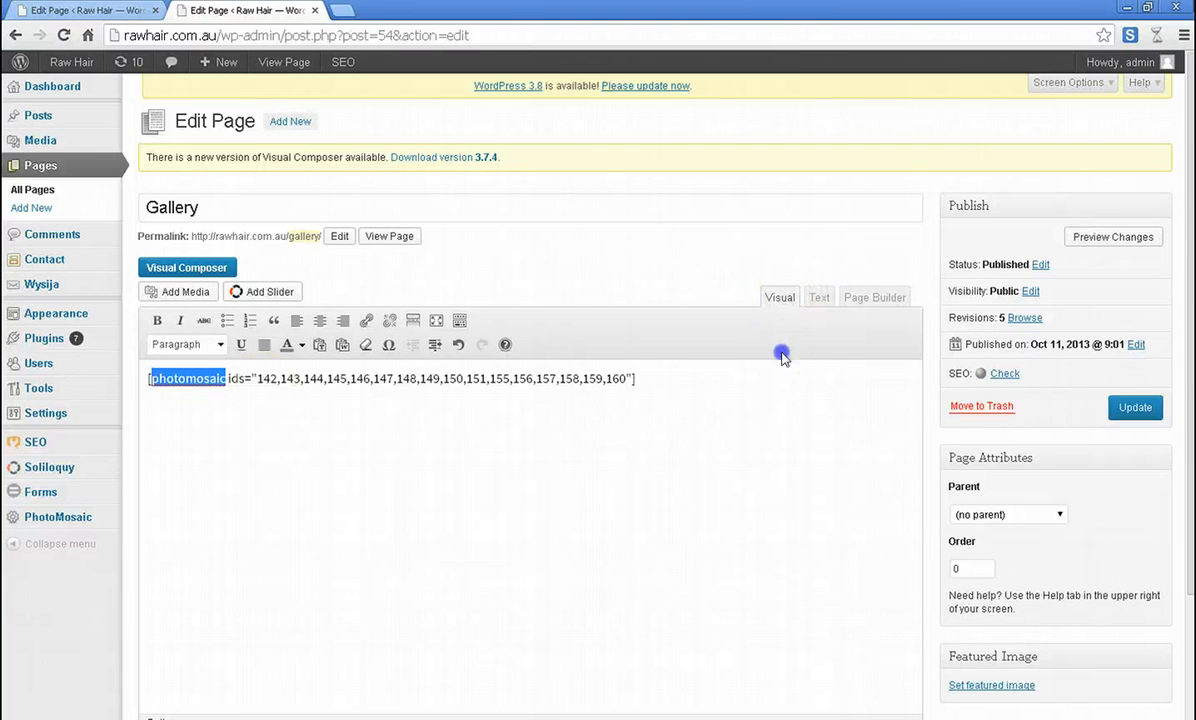
# Replace the word photomosaic with gallery in the shortcode, using the text view of the page content.
pyautogui.click(828, 313)
pyautogui.click(225, 351)
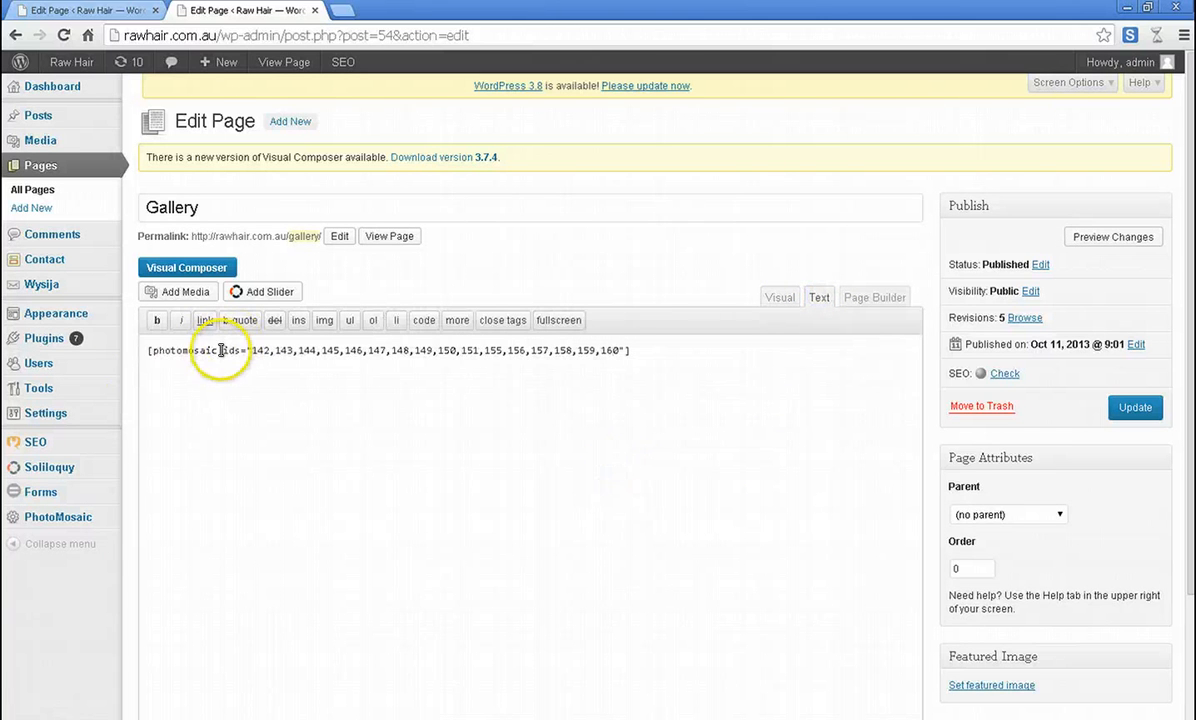
pyautogui.moveTo(221, 350); pyautogui.dragTo(158, 352)
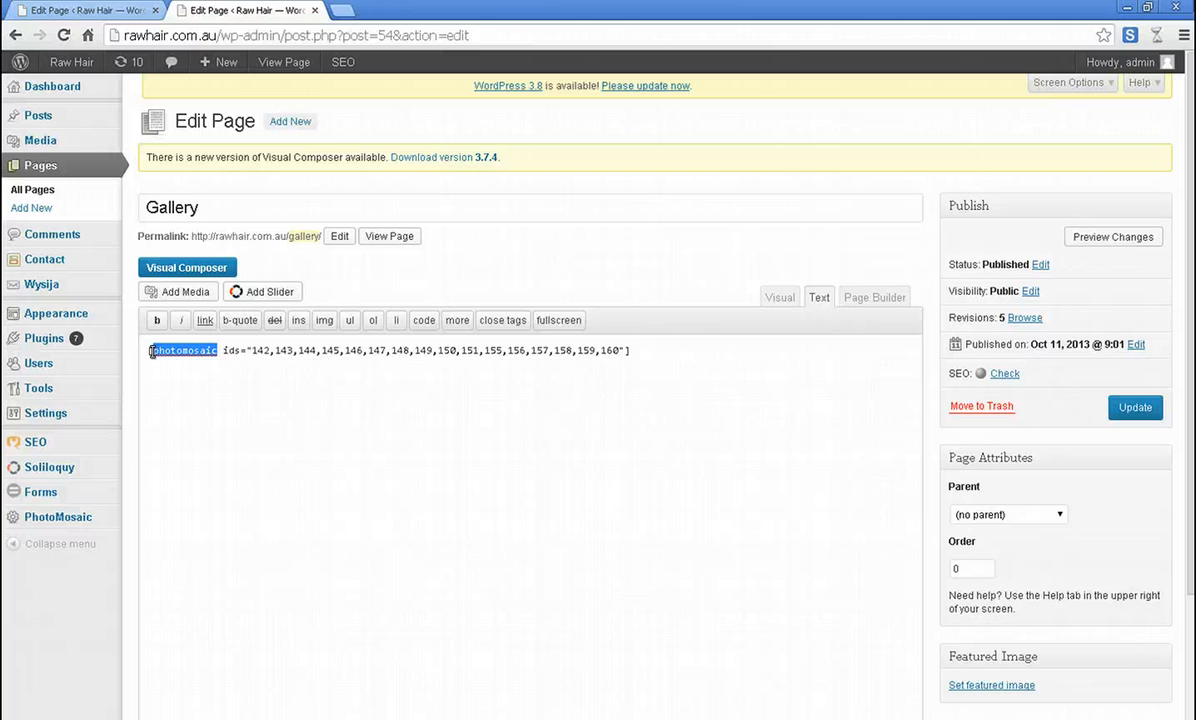
pyautogui.press('BackSpace')
pyautogui.write('galler')
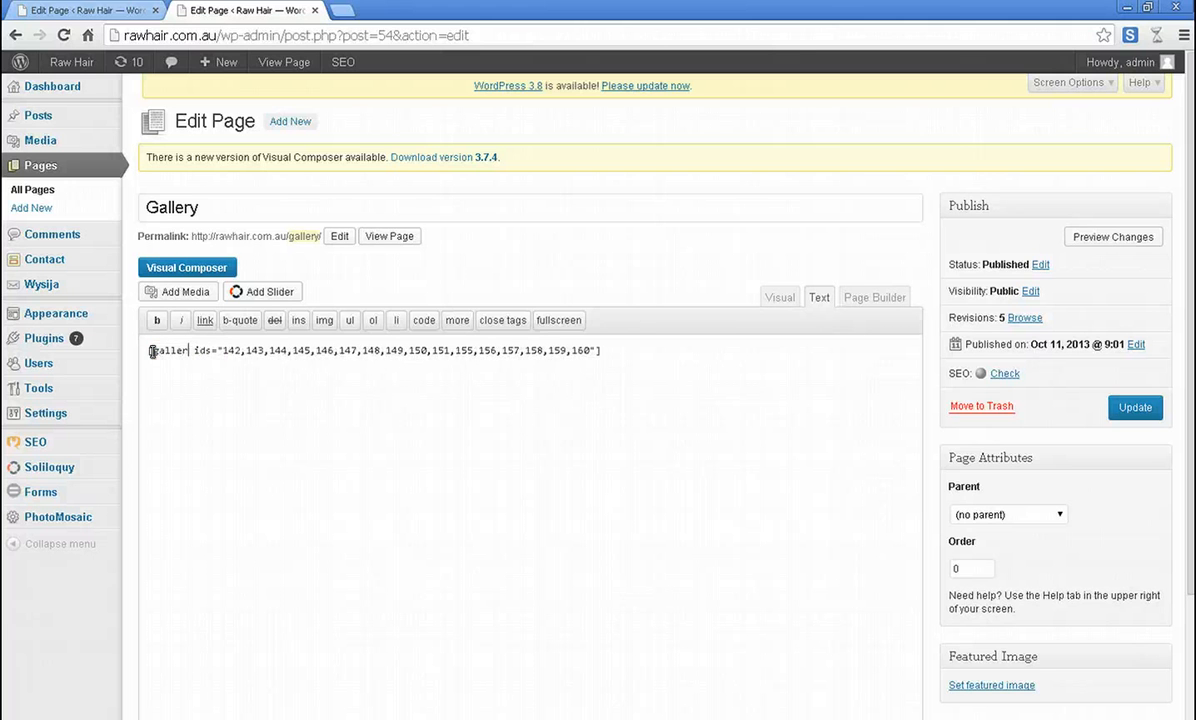
pyautogui.write('y')
pyautogui.click(263, 420)
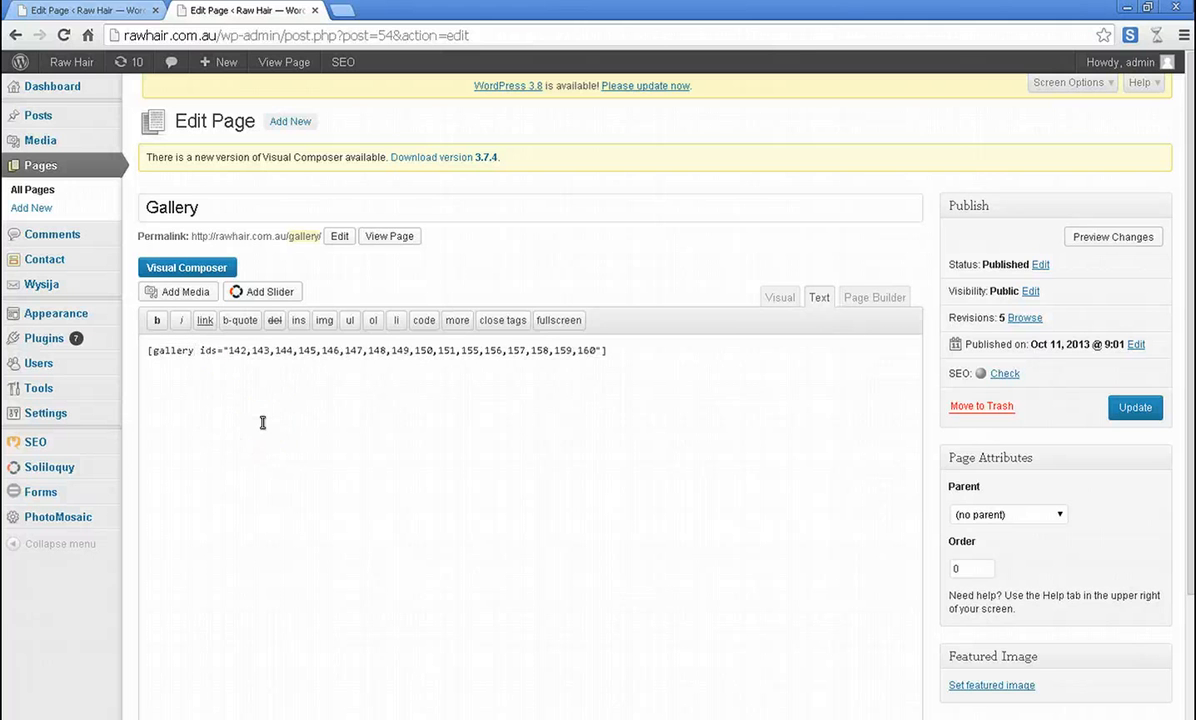
# Show the Gallery page content in visual mode and open its gallery placeholder in the Edit Gallery dialog.
pyautogui.click(780, 299)
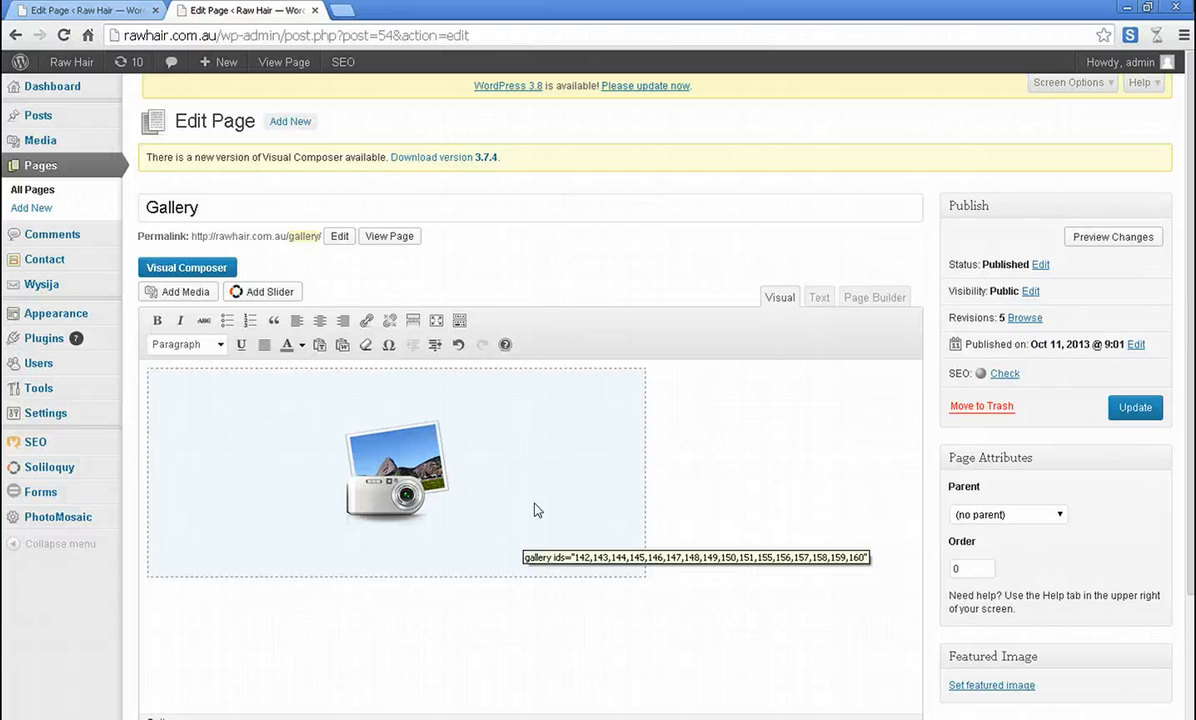
pyautogui.click(535, 510)
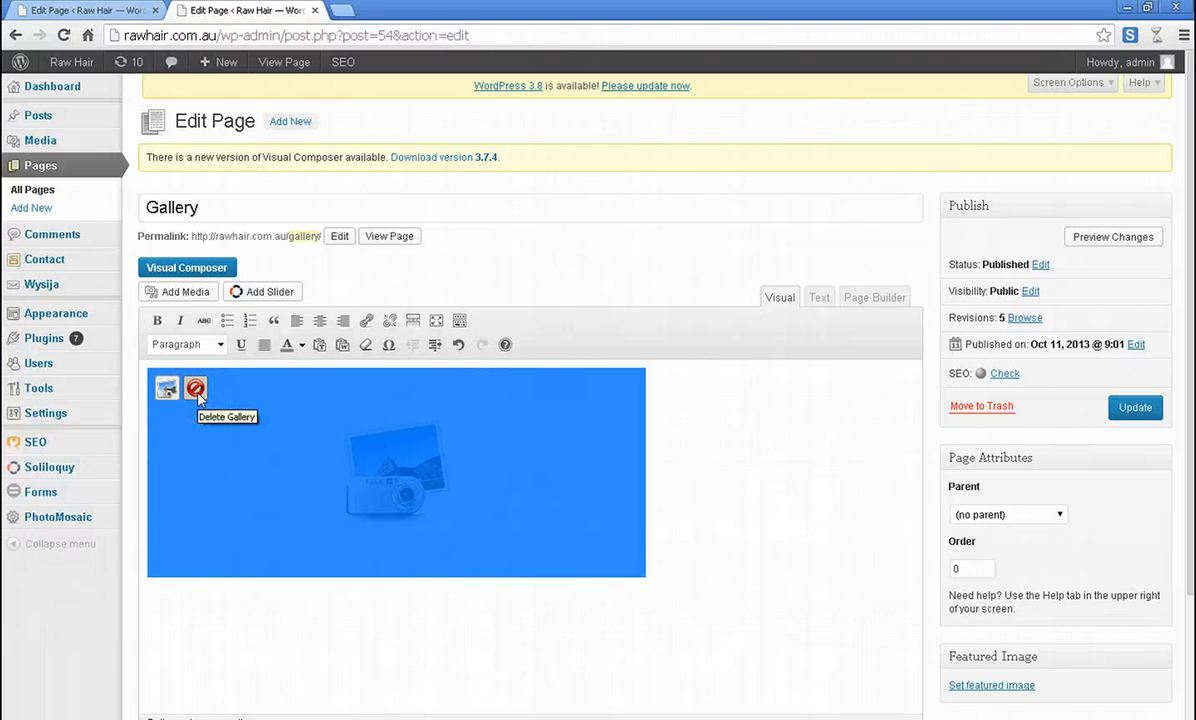
pyautogui.click(290, 540)
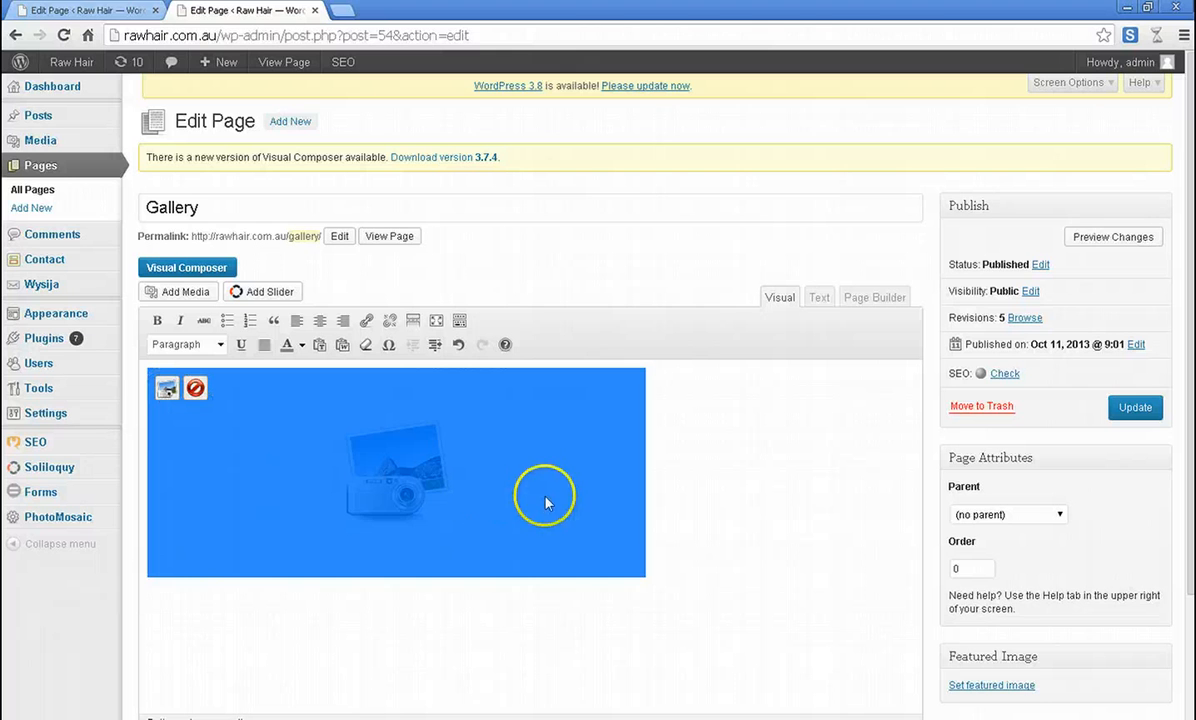
pyautogui.click(167, 389)
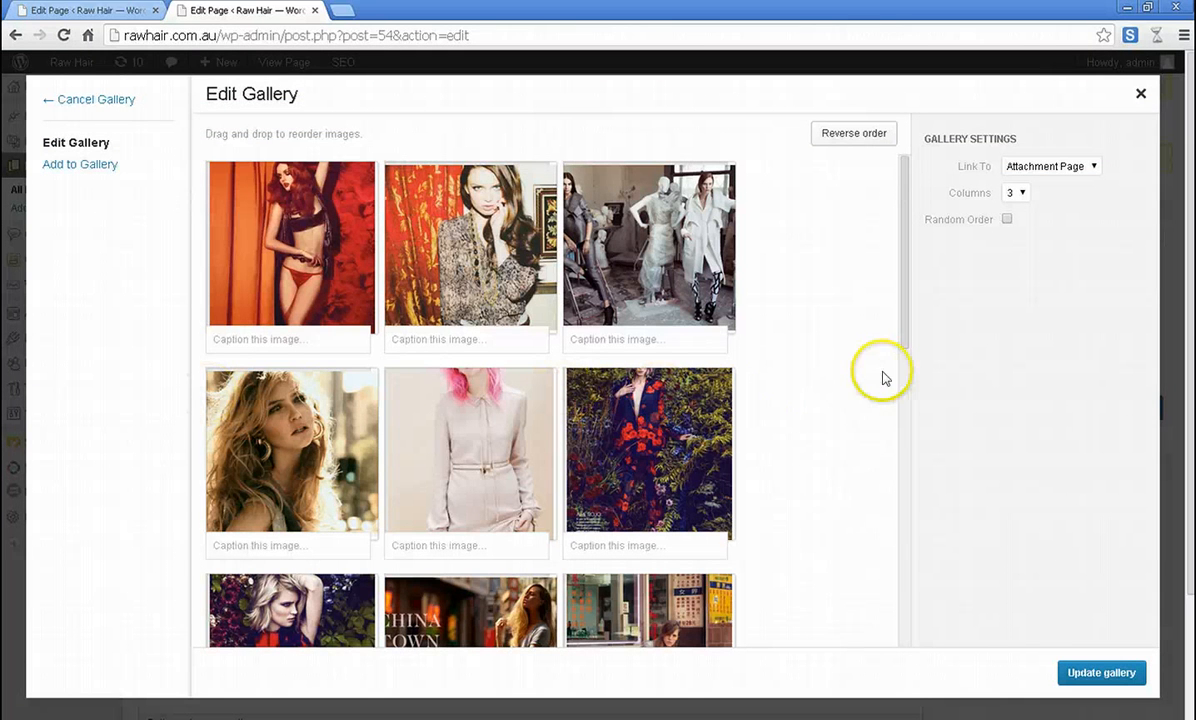
pyautogui.moveTo(902, 345); pyautogui.dragTo(902, 346)
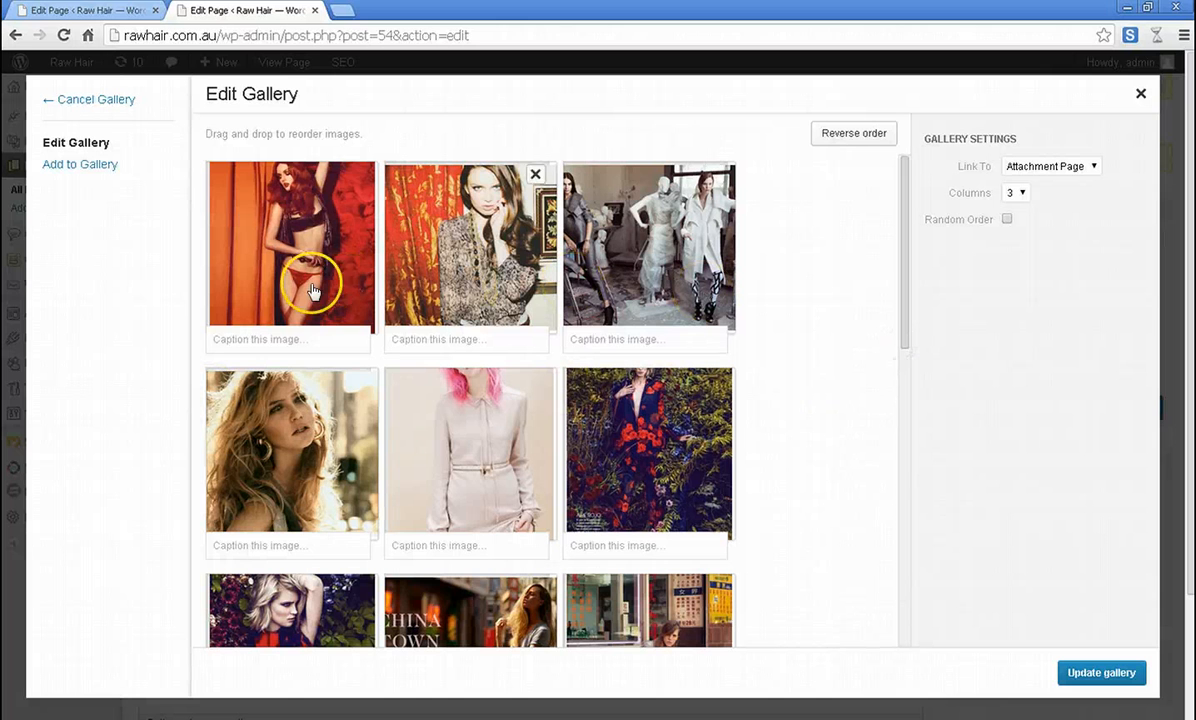
# Set the gallery's columns to 4 and look over its images.
pyautogui.click(1020, 194)
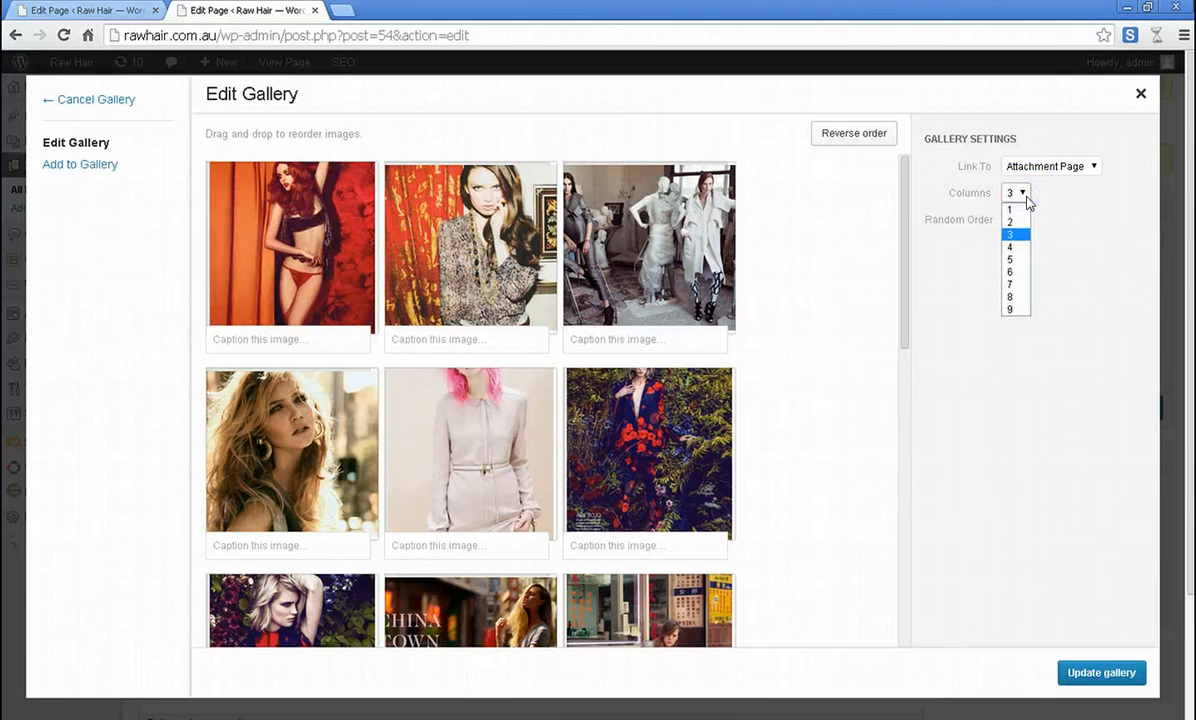
pyautogui.click(1024, 247)
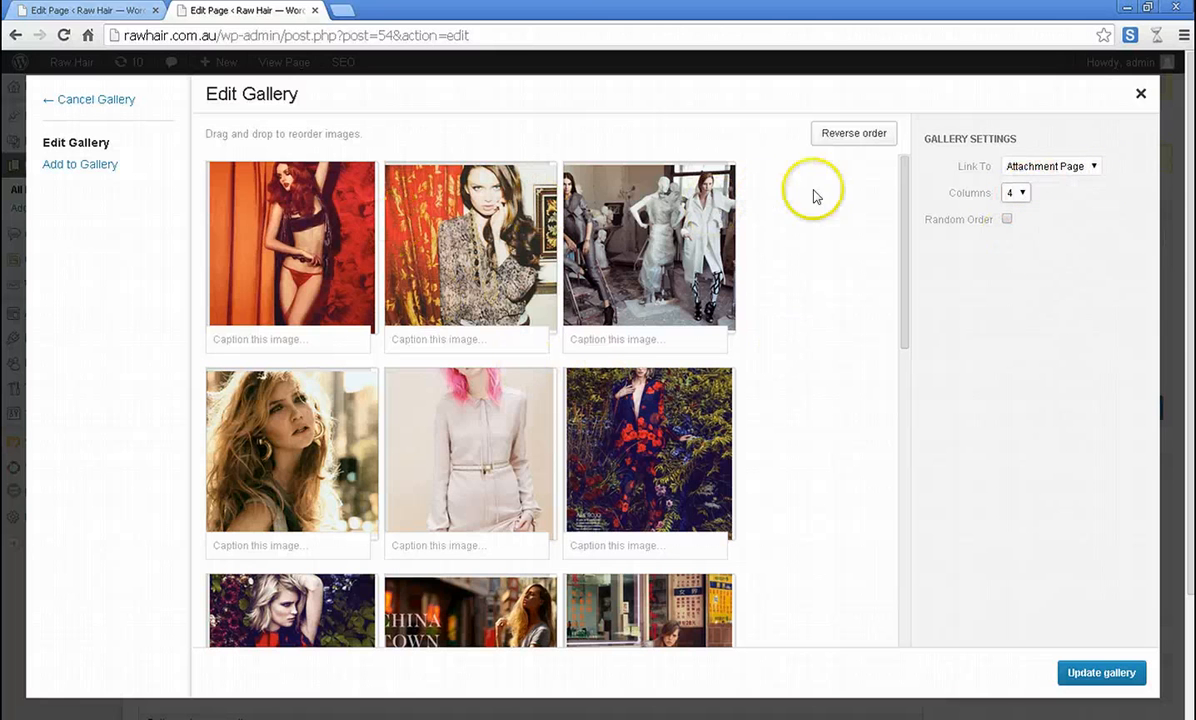
pyautogui.scroll(-2, 814, 254)
pyautogui.scroll(2, 540, 265)
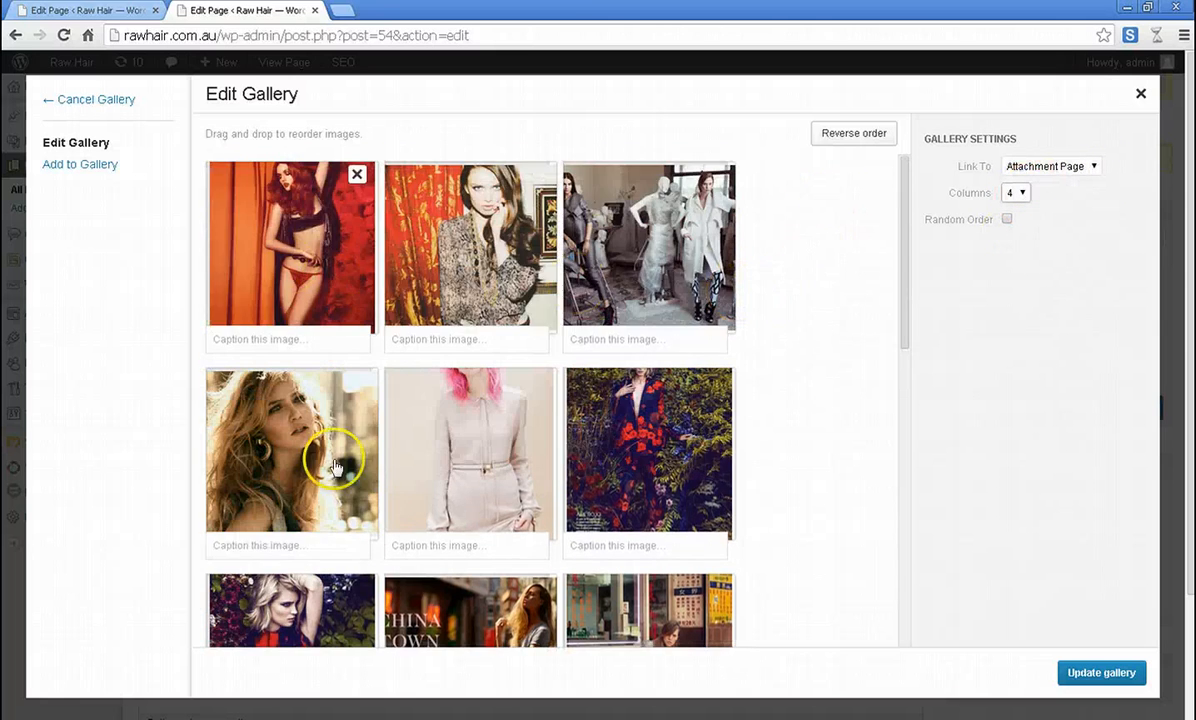
# Look through the gallery's images and the media library images available to add, and close the dialog without adding any.
pyautogui.scroll(-2, 350, 490)
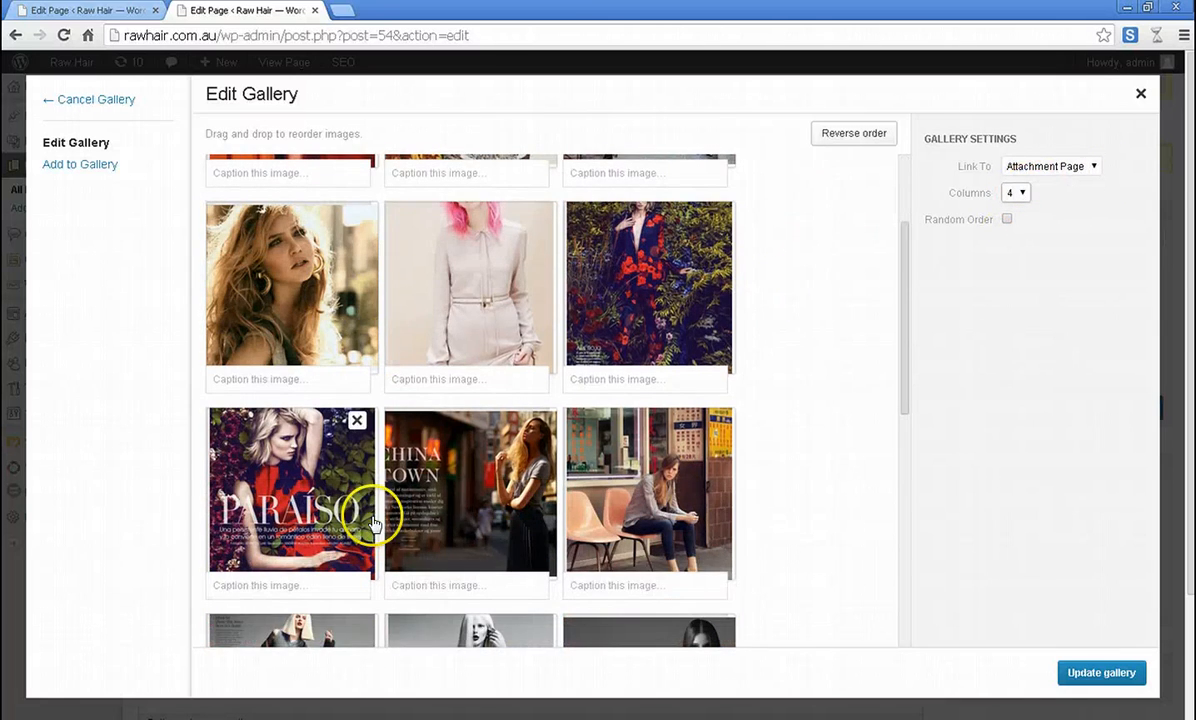
pyautogui.click(88, 166)
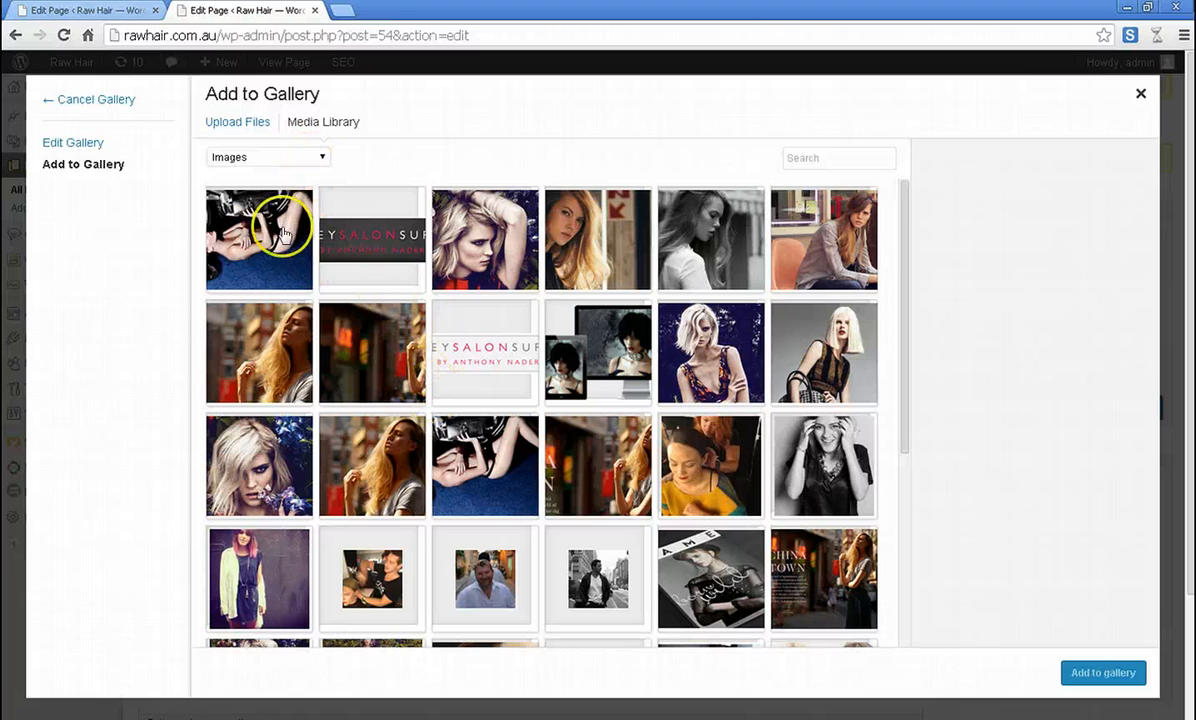
pyautogui.scroll(-5, 660, 373)
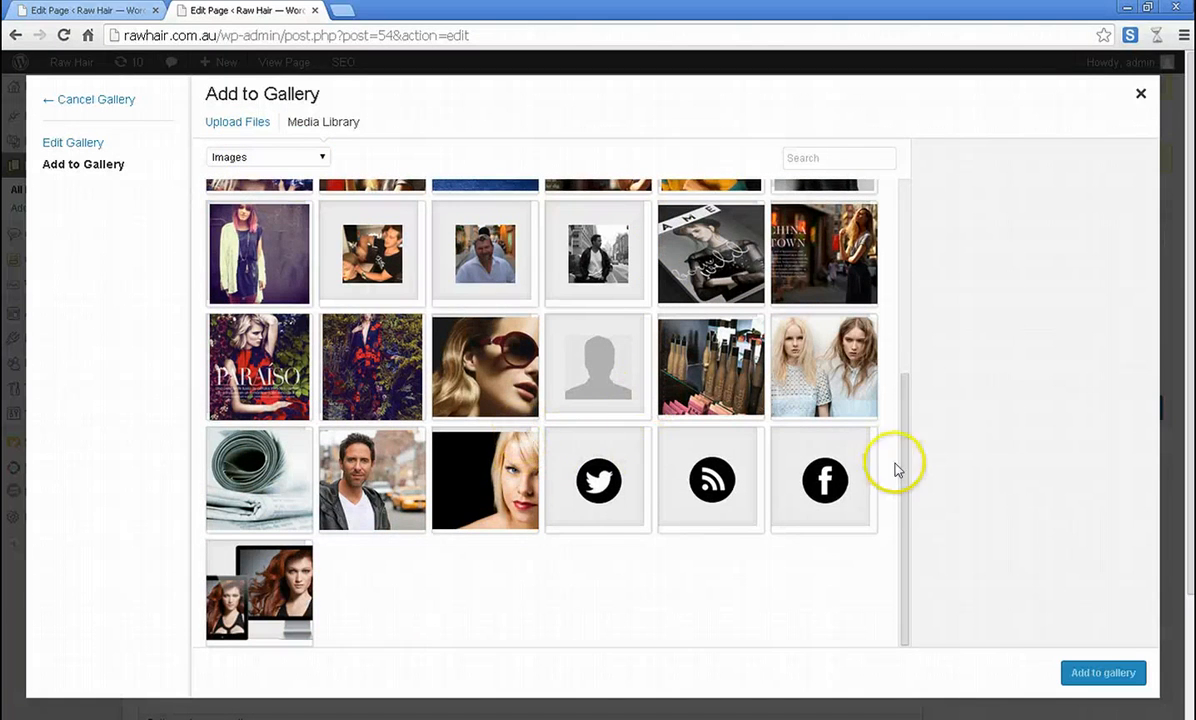
pyautogui.moveTo(896, 407); pyautogui.dragTo(899, 259)
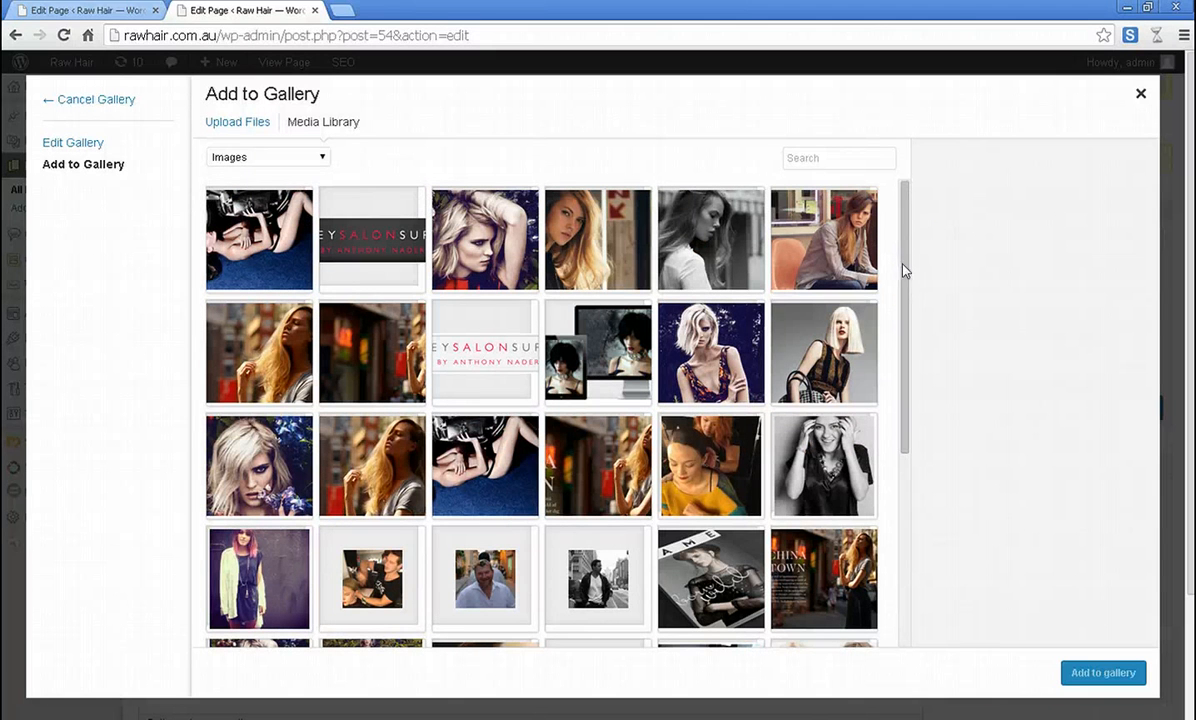
pyautogui.click(1085, 677)
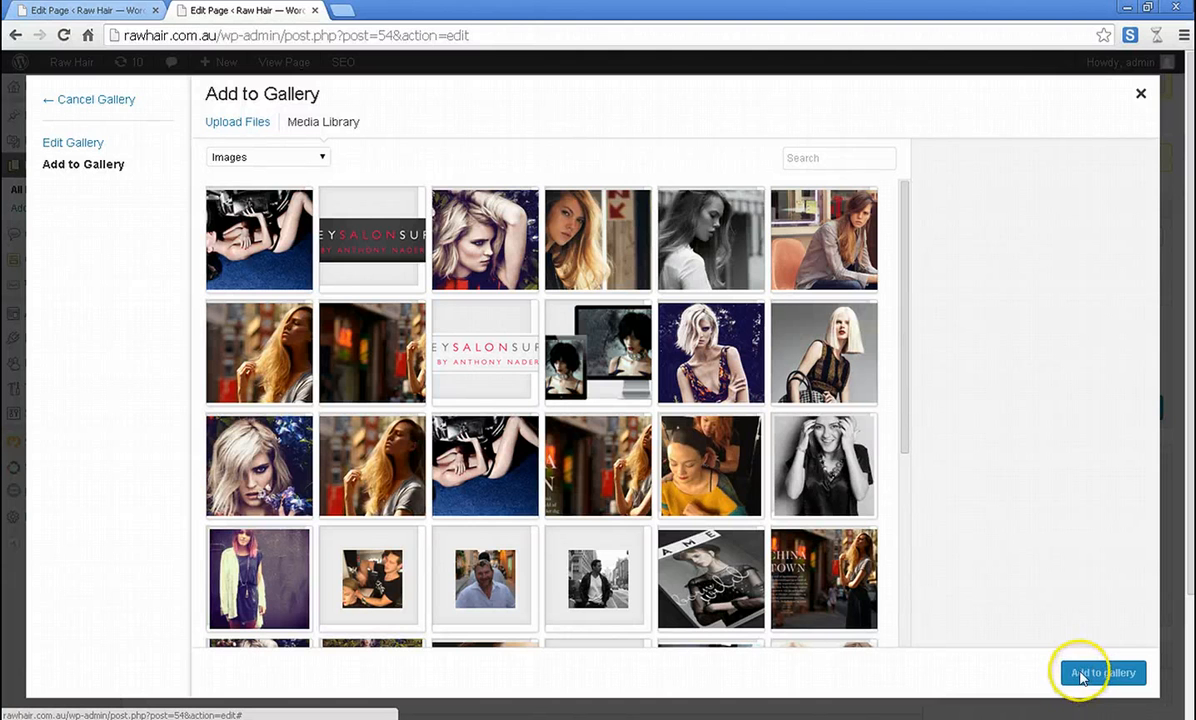
pyautogui.click(1139, 100)
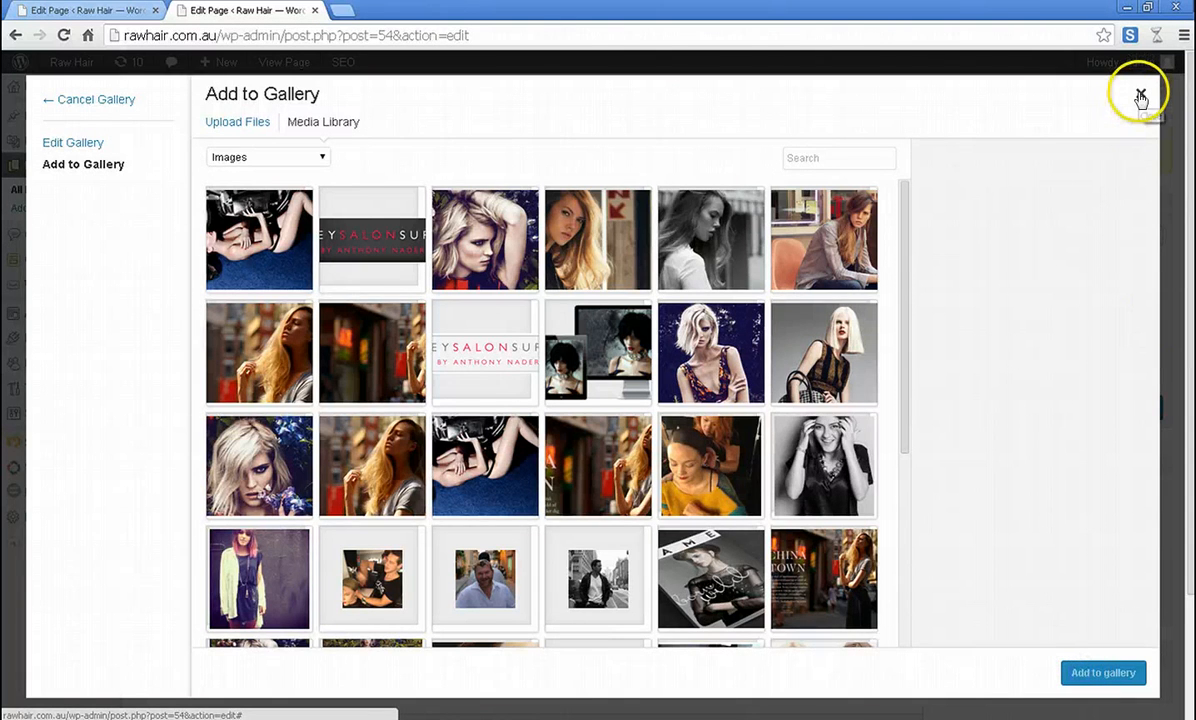
pyautogui.click(1140, 97)
# Replace the word gallery with photomosaic in the page's shortcode, using the text view of the content.
pyautogui.scroll(-3, 526, 486)
pyautogui.scroll(3, 525, 481)
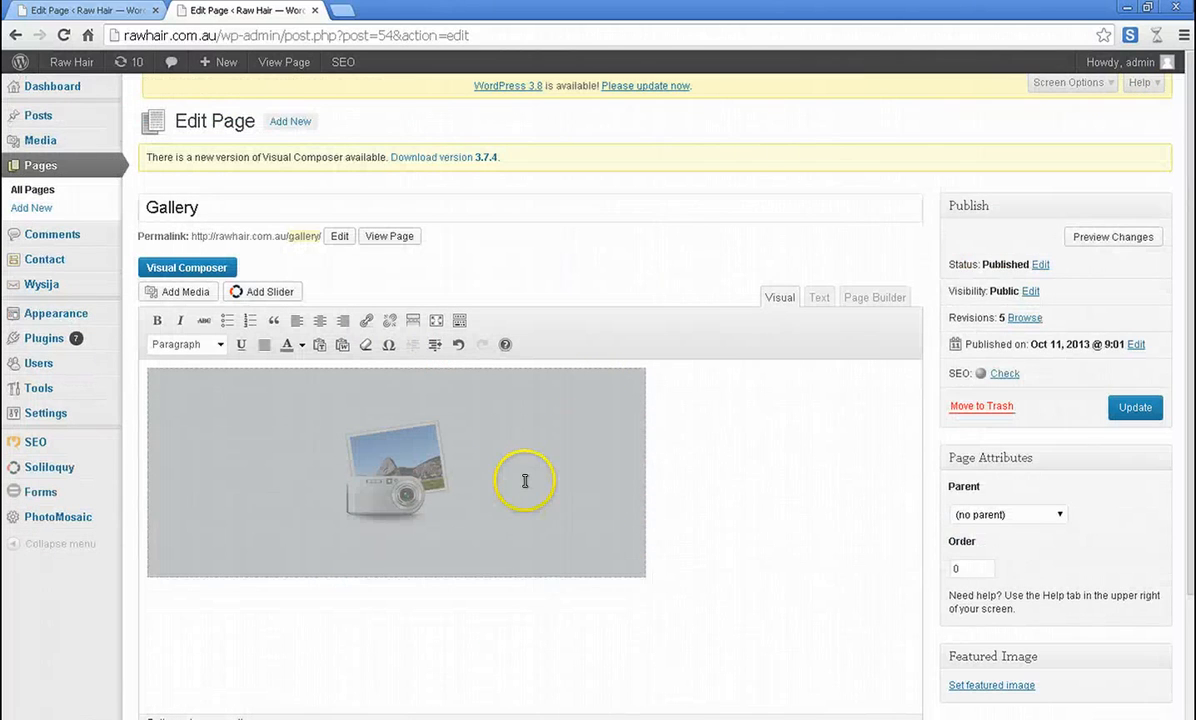
pyautogui.click(785, 490)
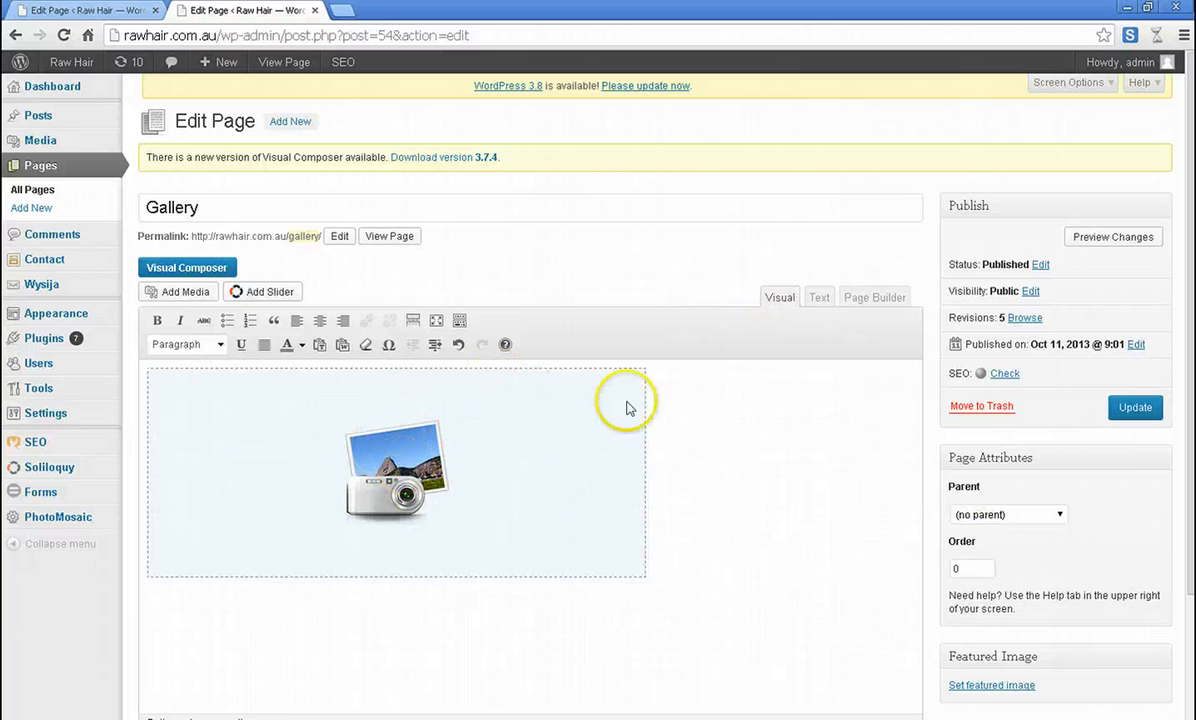
pyautogui.click(818, 297)
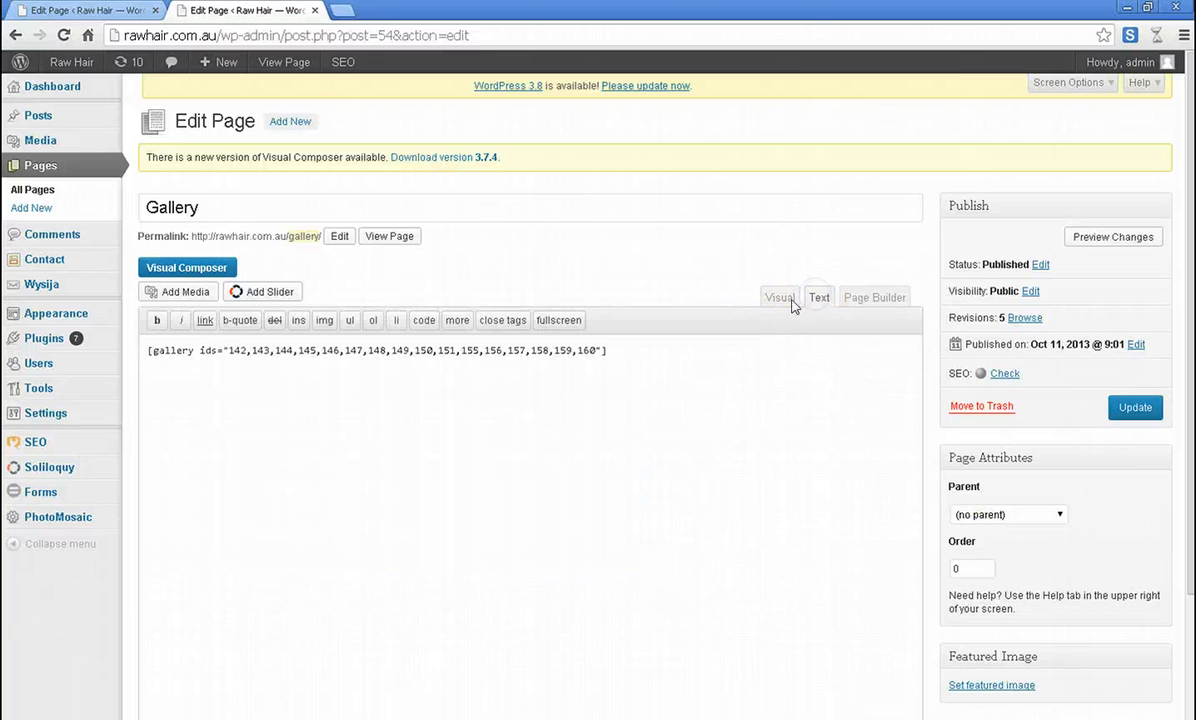
pyautogui.moveTo(192, 351); pyautogui.dragTo(145, 353)
pyautogui.write('photomosaic')
pyautogui.click(214, 378)
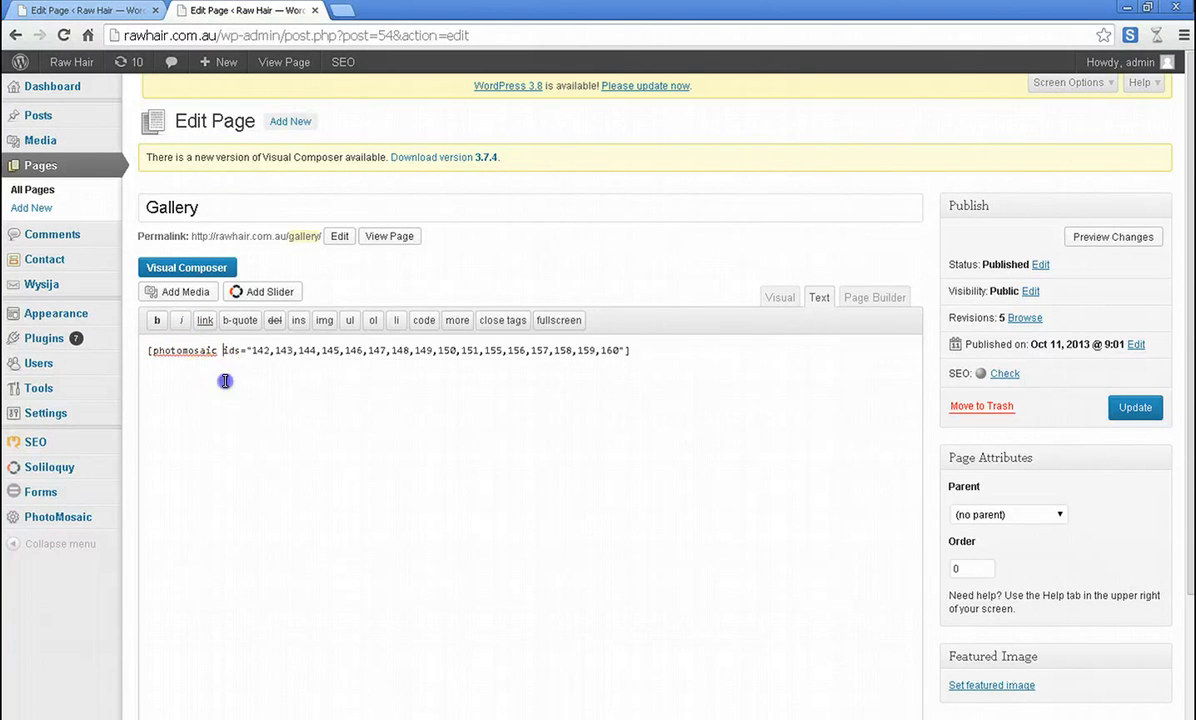
pyautogui.click(626, 428)
# Update the Gallery page and look over its photo mosaic on the published site.
pyautogui.click(1121, 413)
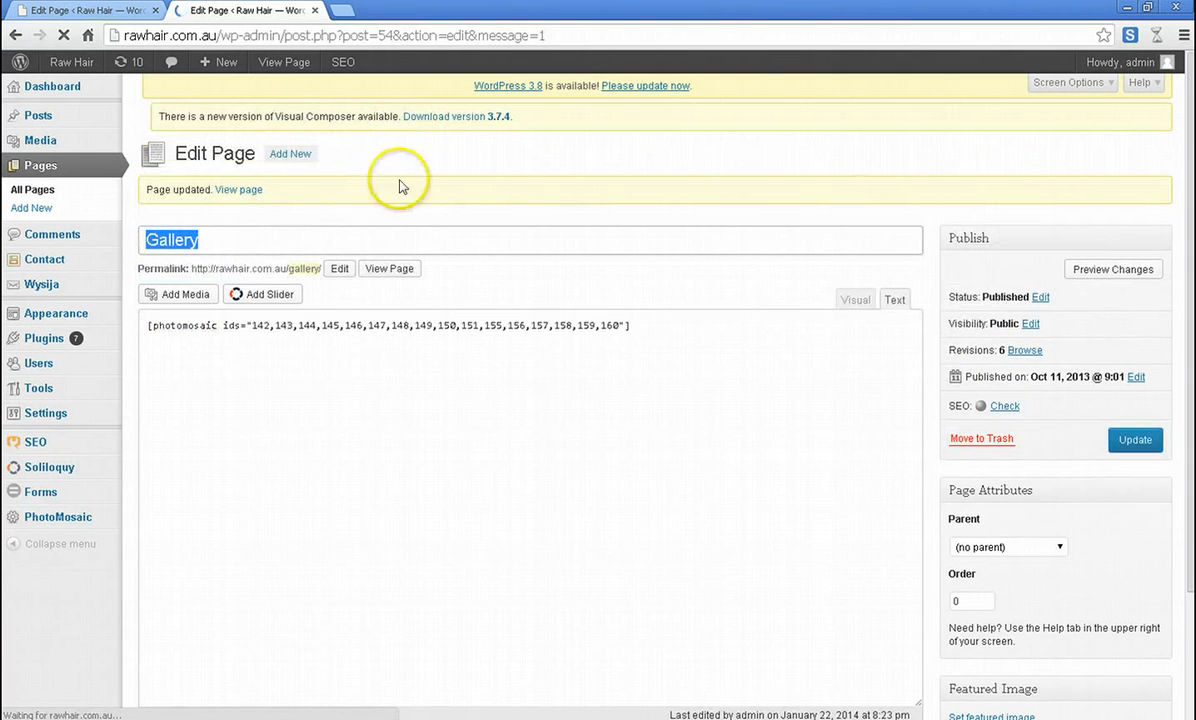
pyautogui.click(247, 196)
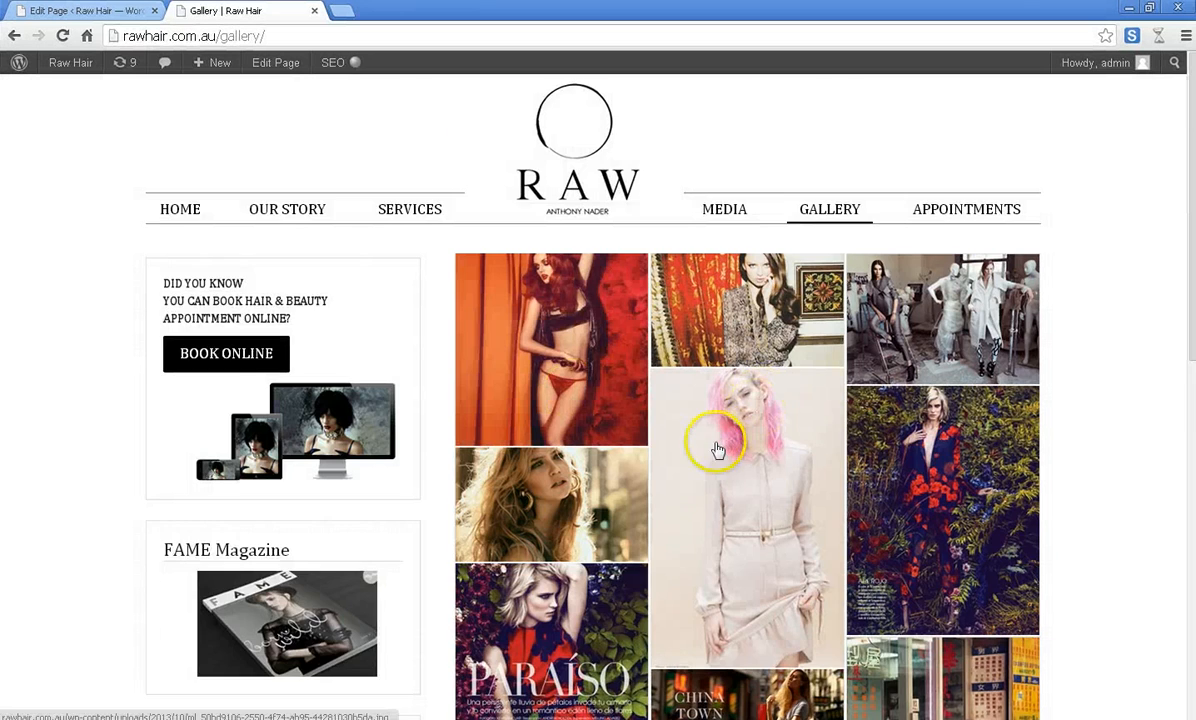
pyautogui.scroll(-3, 715, 444)
pyautogui.scroll(3, 715, 450)
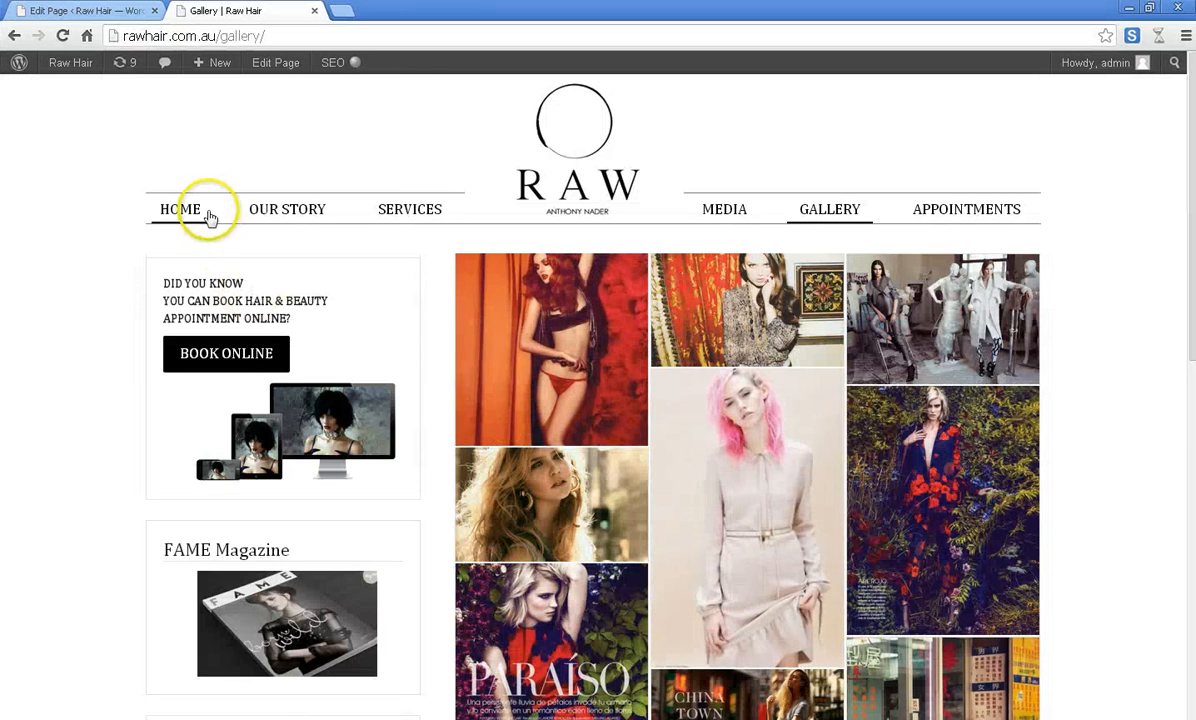
# Review the live Home page slider and the Our Story page's featured image, and reopen the Gallery page.
pyautogui.click(160, 204)
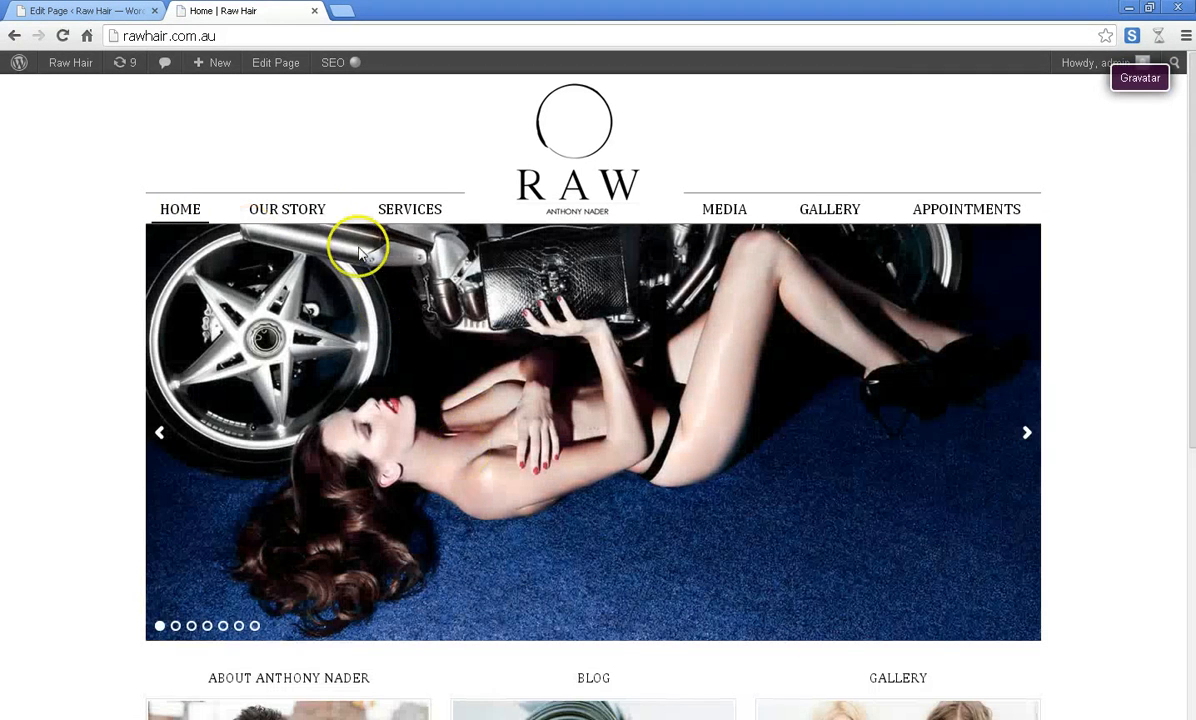
pyautogui.click(306, 211)
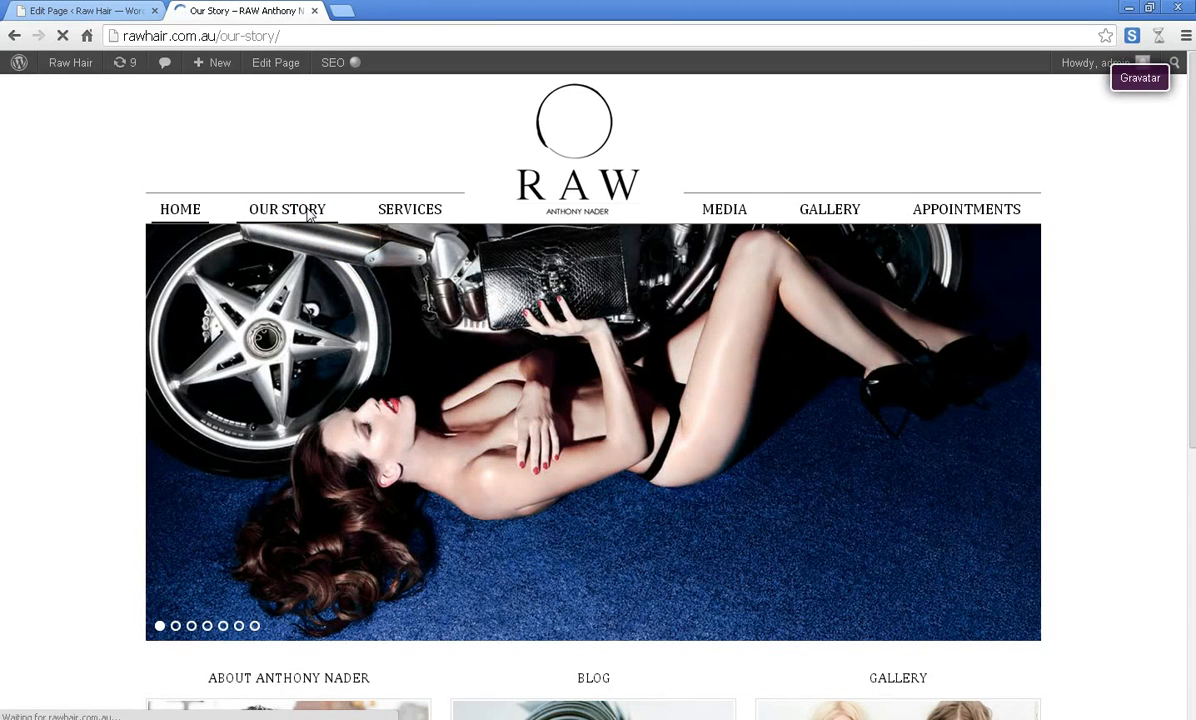
pyautogui.scroll(-2, 692, 403)
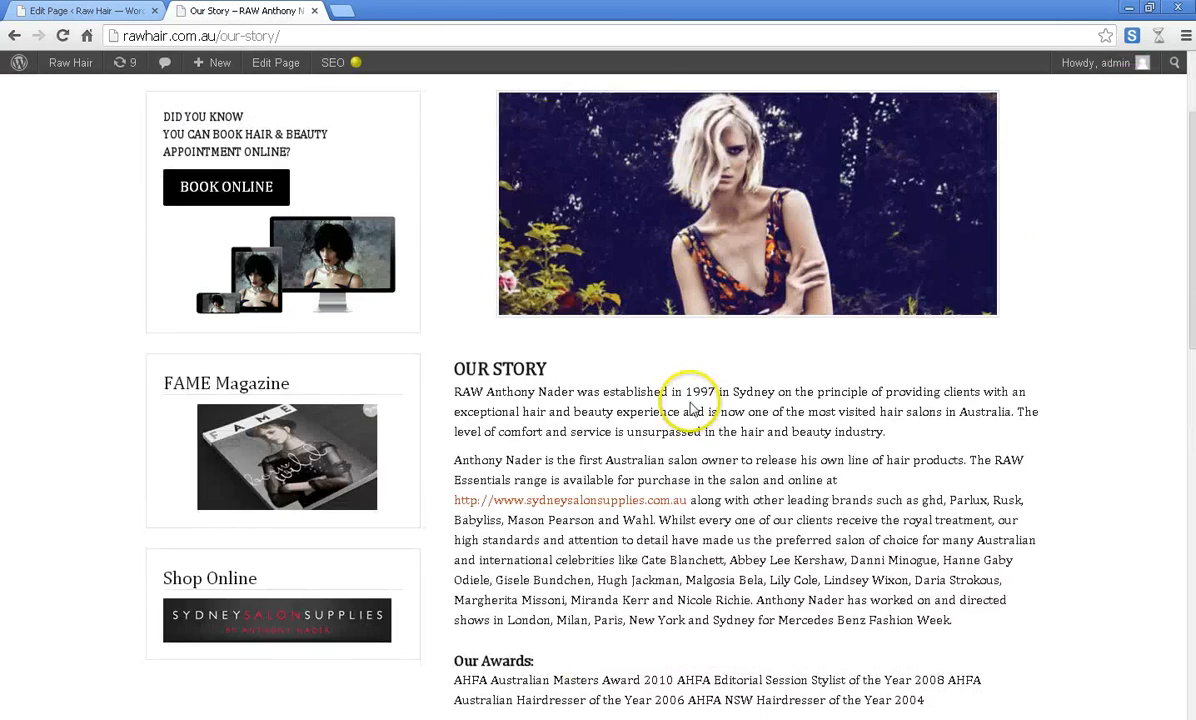
pyautogui.scroll(2, 712, 371)
pyautogui.click(835, 205)
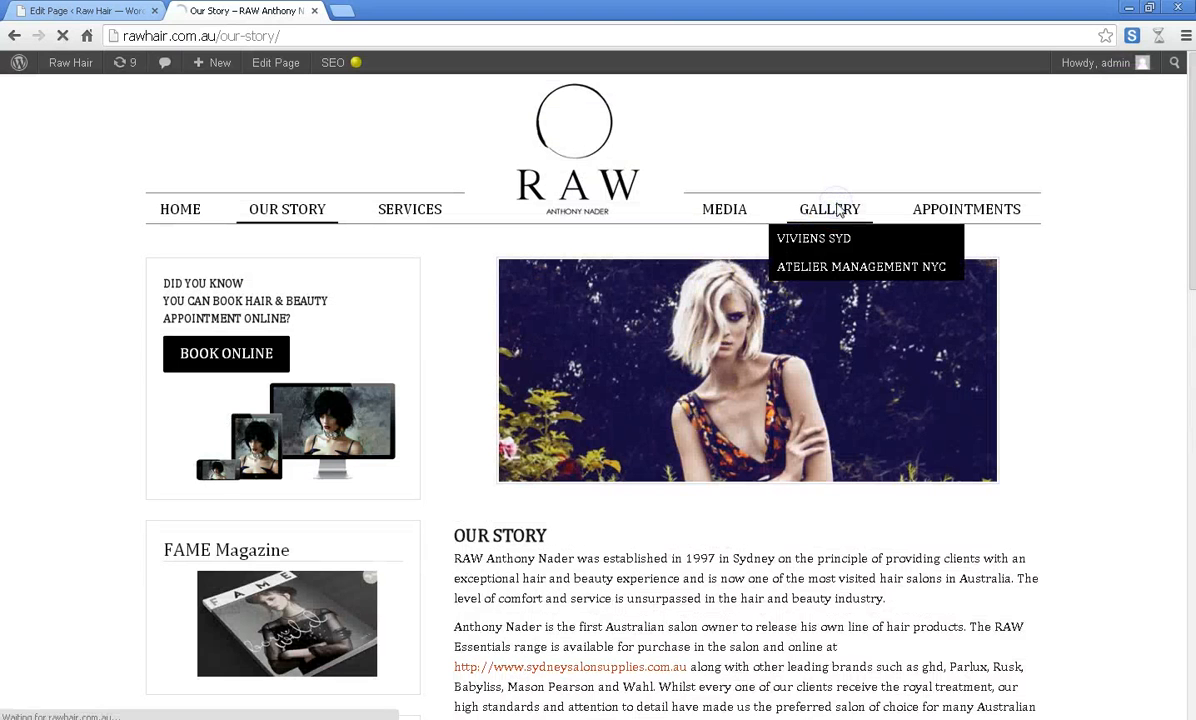